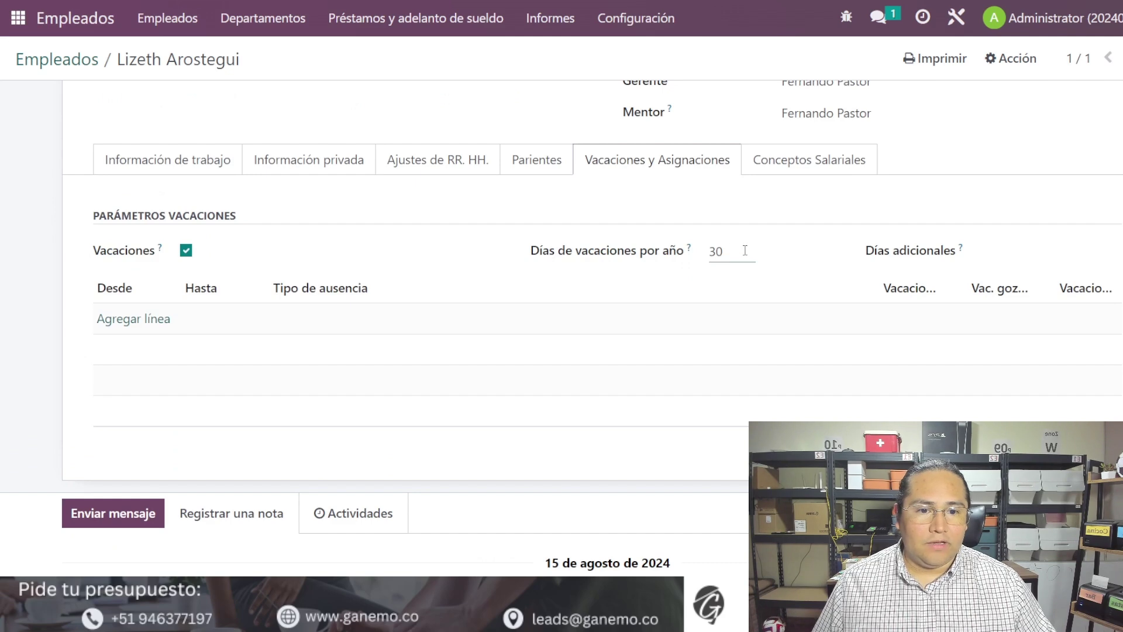
pyautogui.moveTo(744, 250); pyautogui.dragTo(657, 253)
pyautogui.click(507, 255)
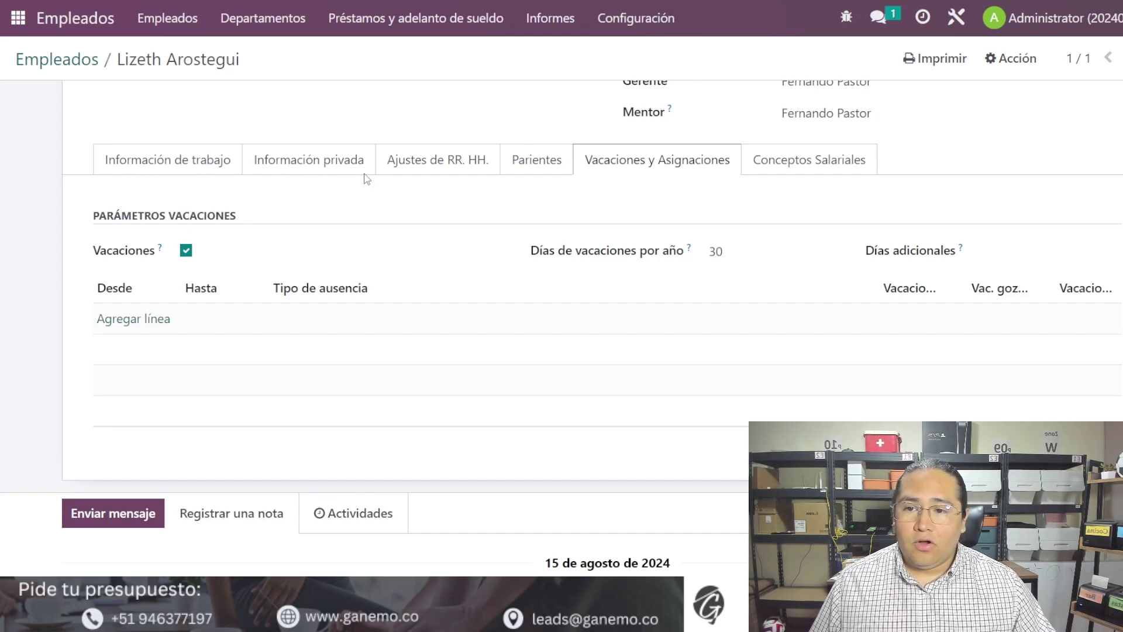
# Return to the employee list, open the Generador de vacaciones and enable Definir periodo.
pyautogui.click(73, 61)
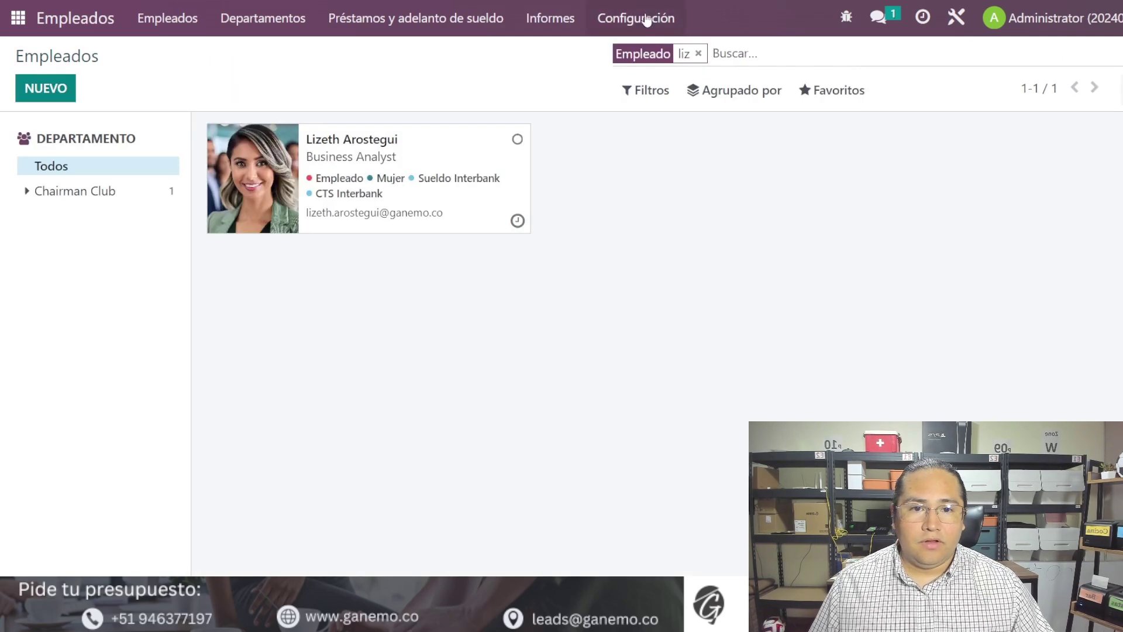
pyautogui.click(647, 20)
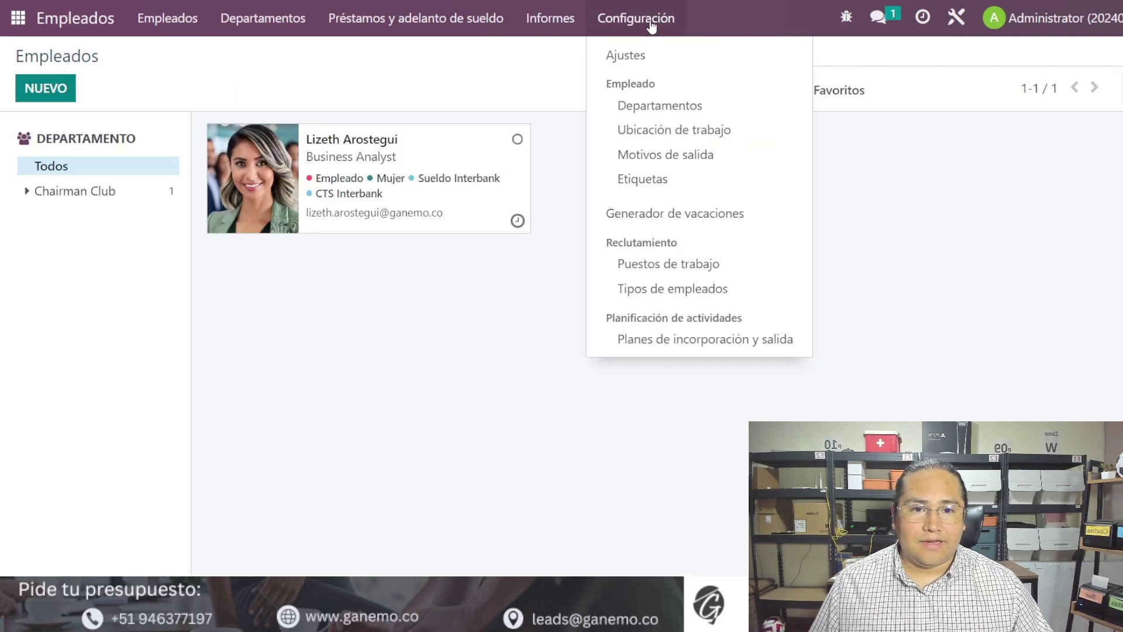
pyautogui.click(684, 220)
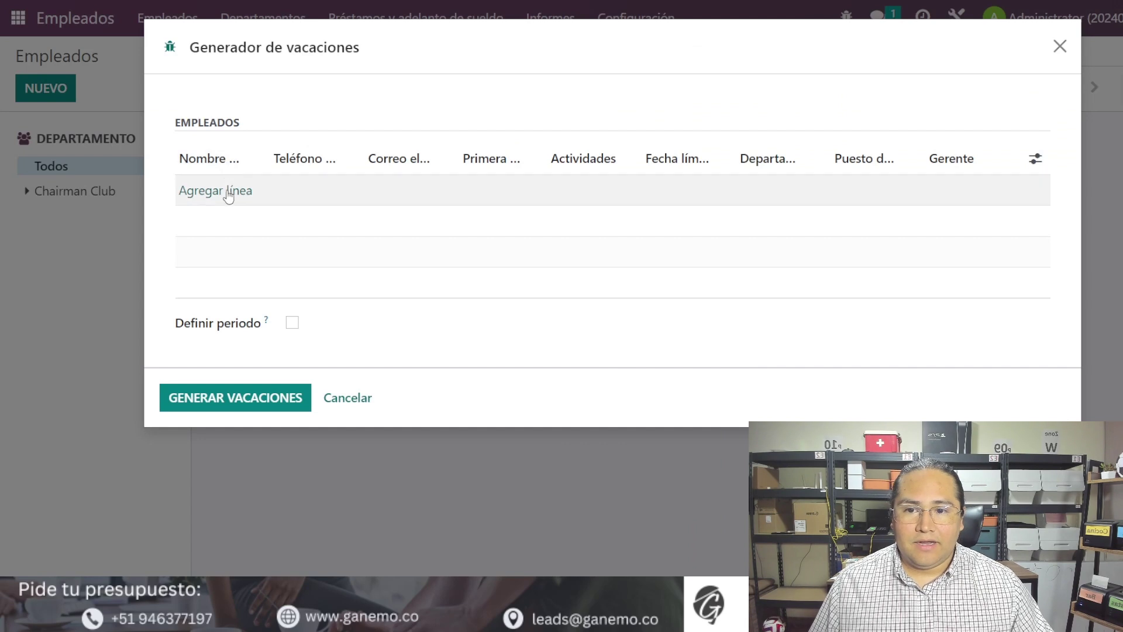
pyautogui.click(292, 322)
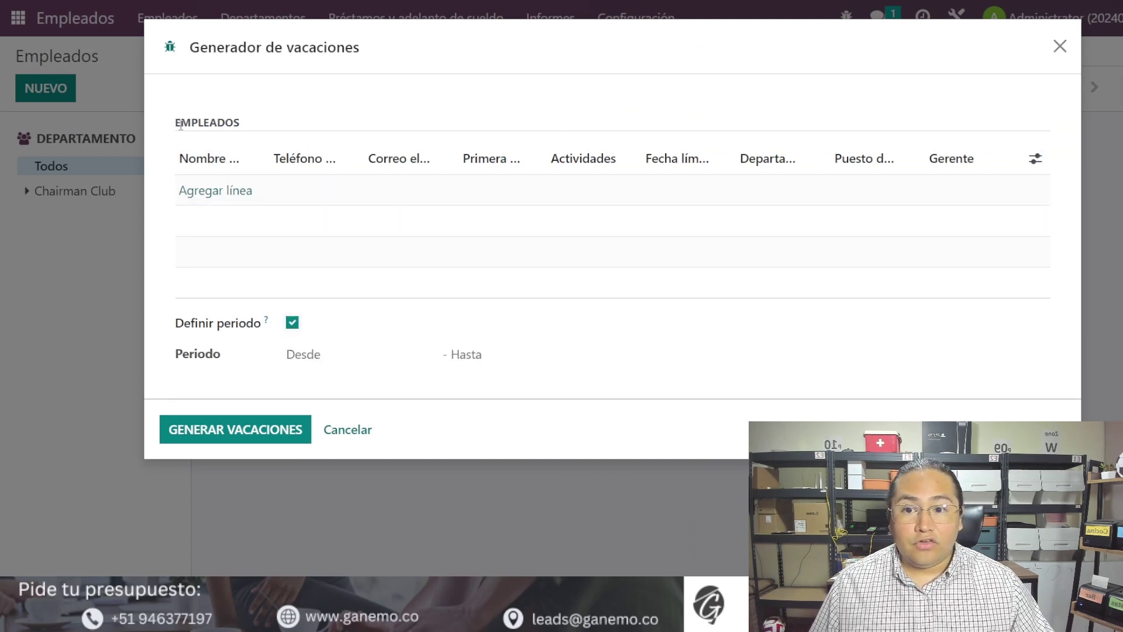
pyautogui.moveTo(180, 125); pyautogui.dragTo(242, 127)
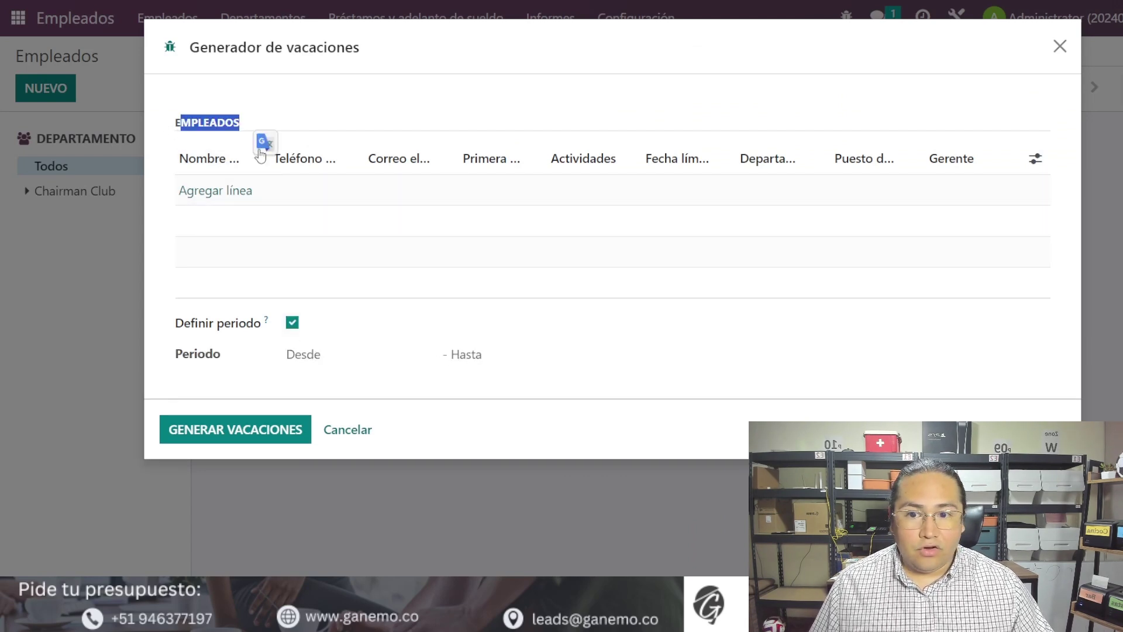
pyautogui.click(233, 127)
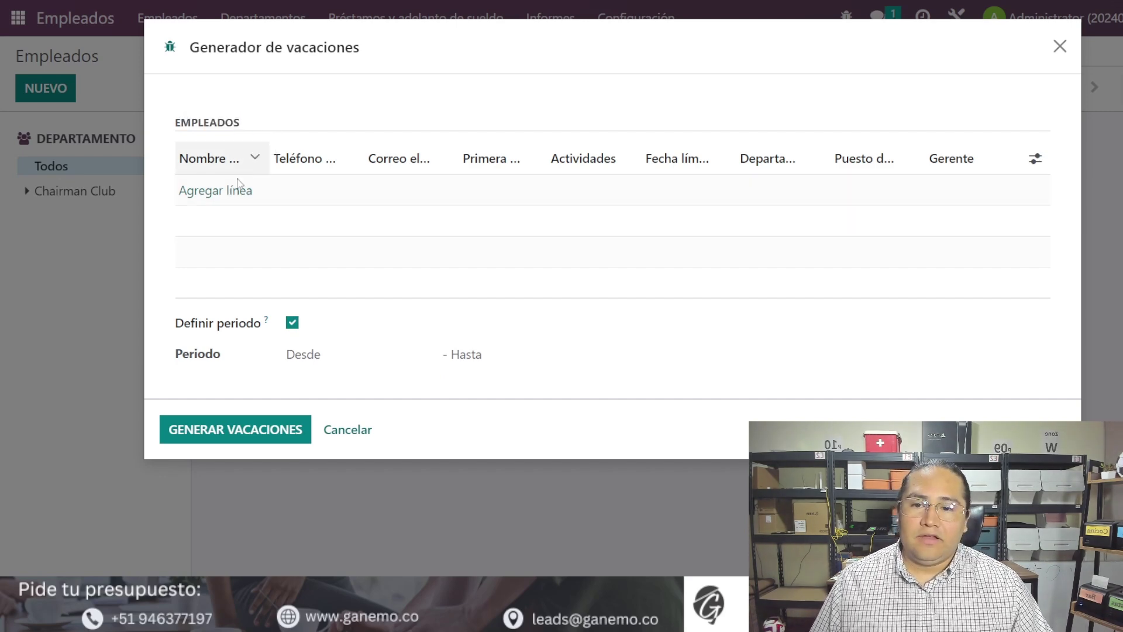
pyautogui.click(233, 196)
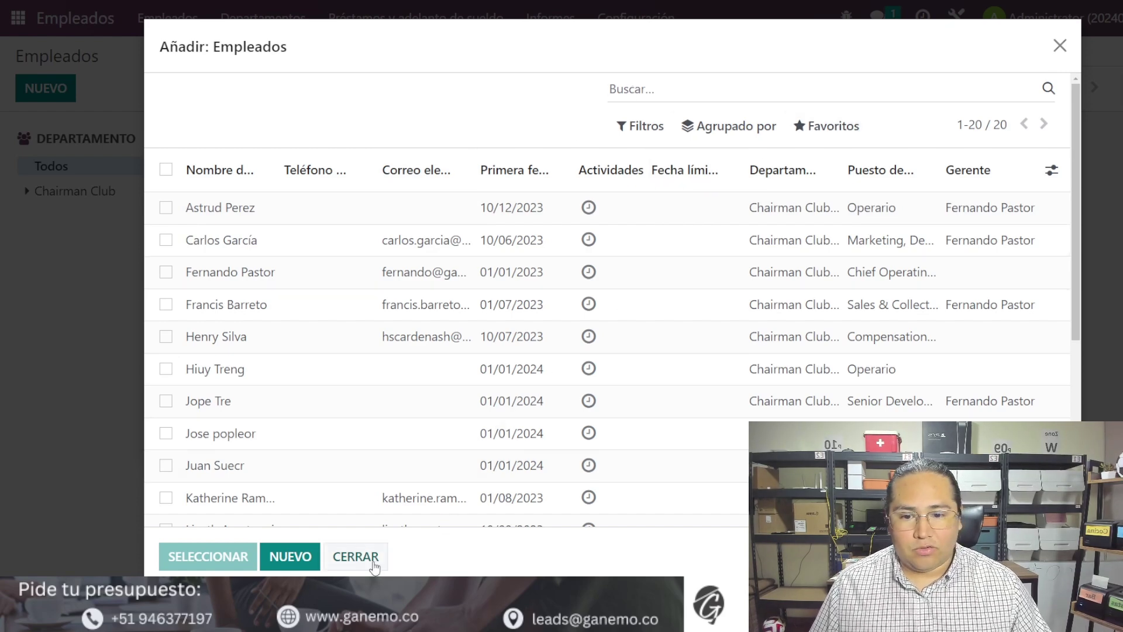
pyautogui.click(355, 557)
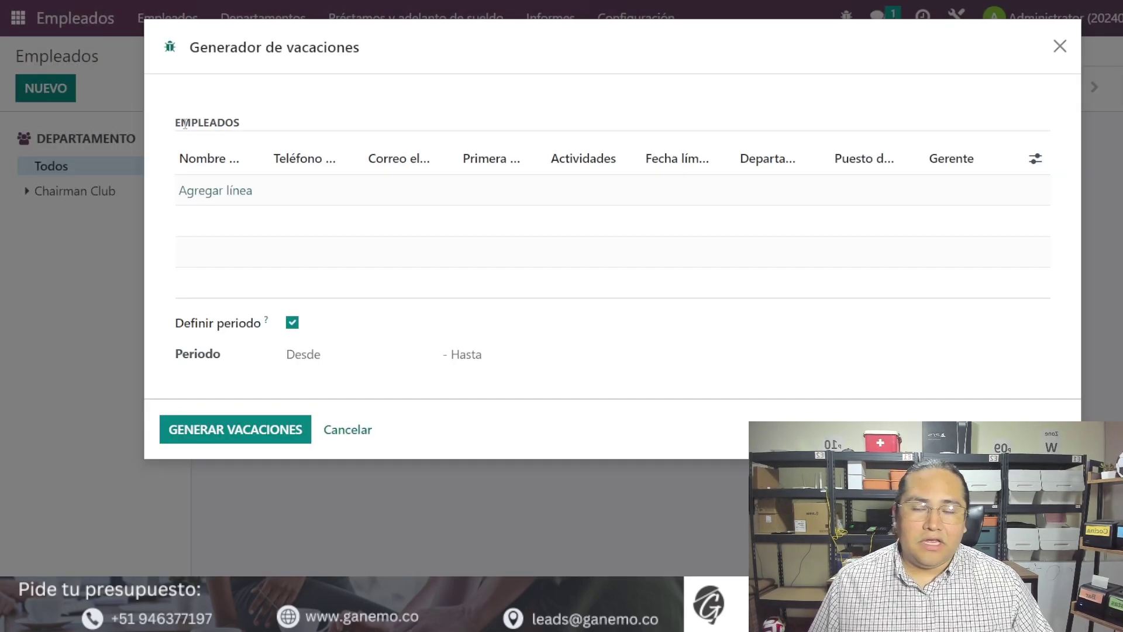
pyautogui.moveTo(177, 122); pyautogui.dragTo(315, 134)
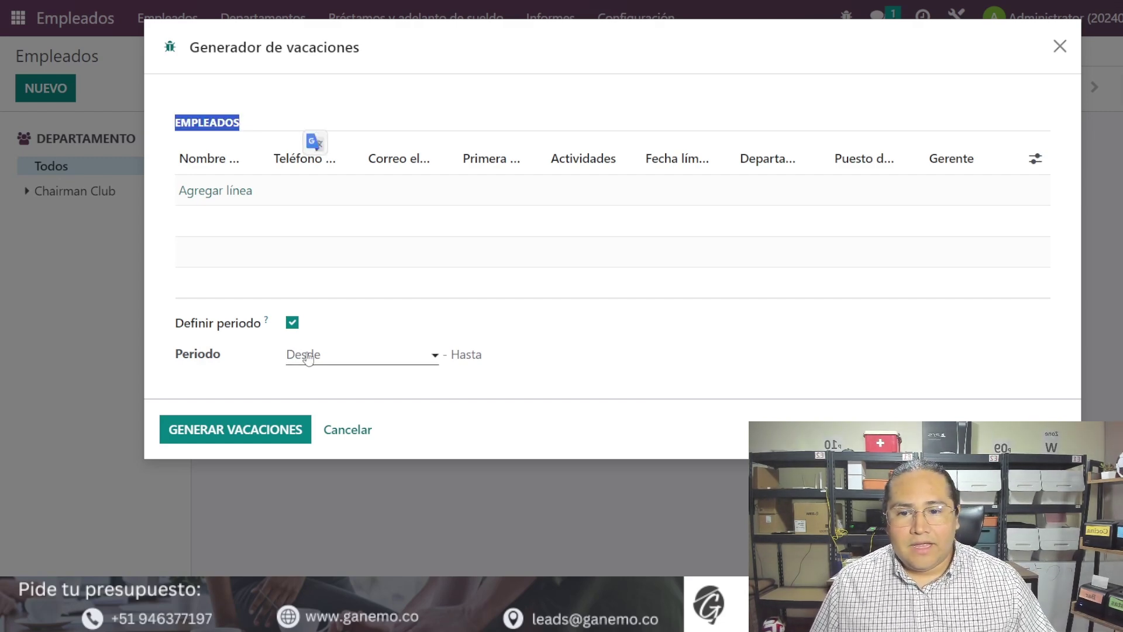
pyautogui.click(292, 323)
pyautogui.click(293, 324)
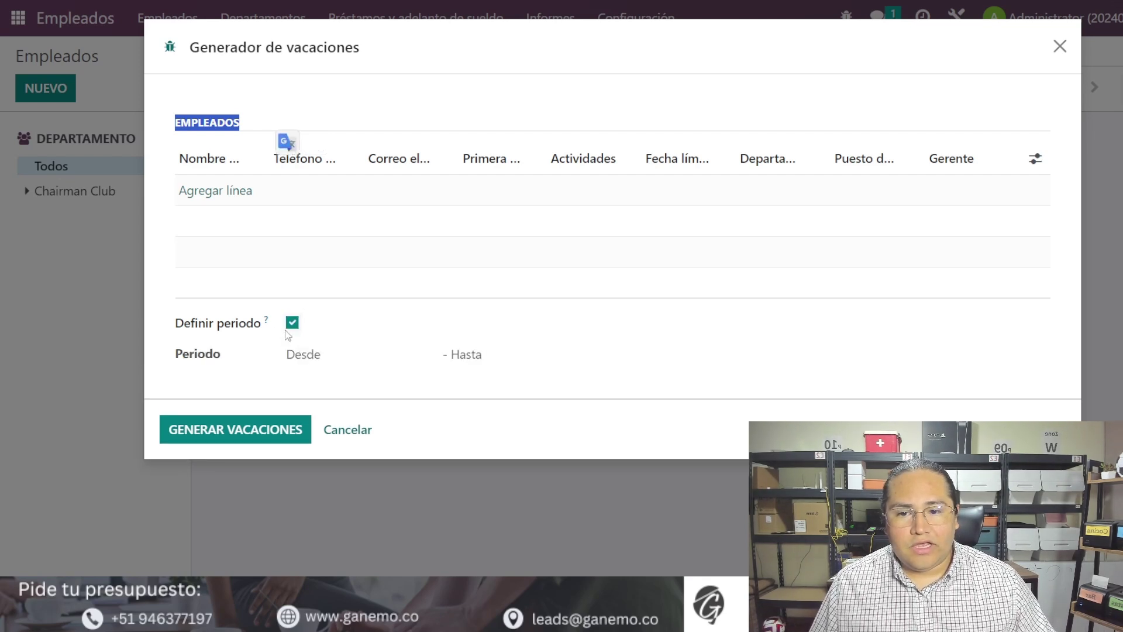
# Set the vacation generation period from 01/01/2023 to 31/12/2024.
pyautogui.click(319, 357)
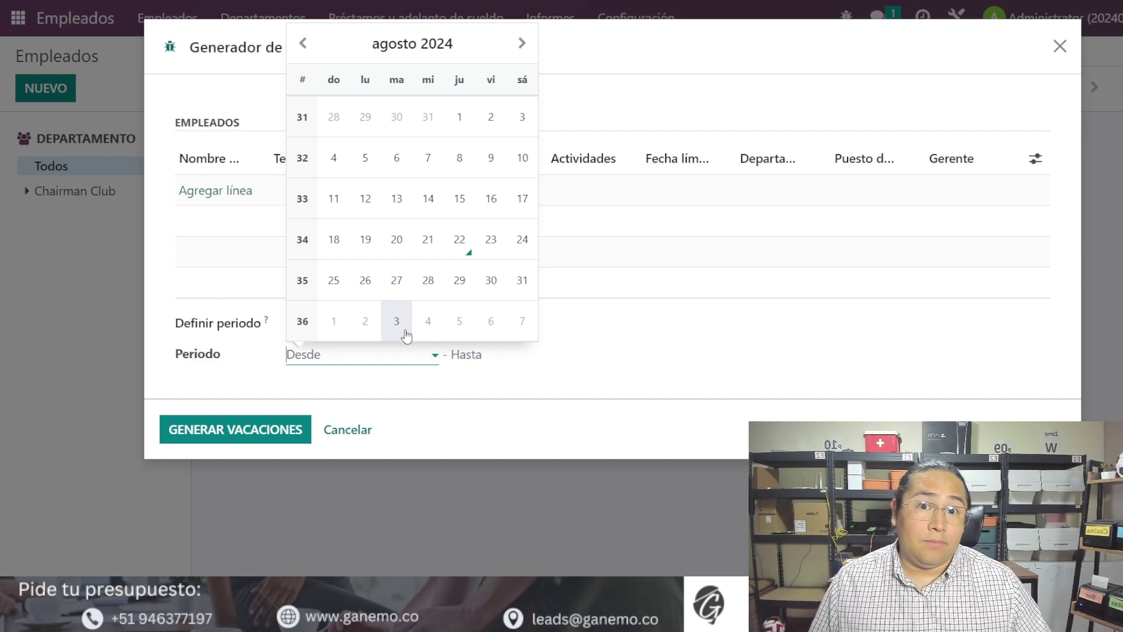
pyautogui.write('01/')
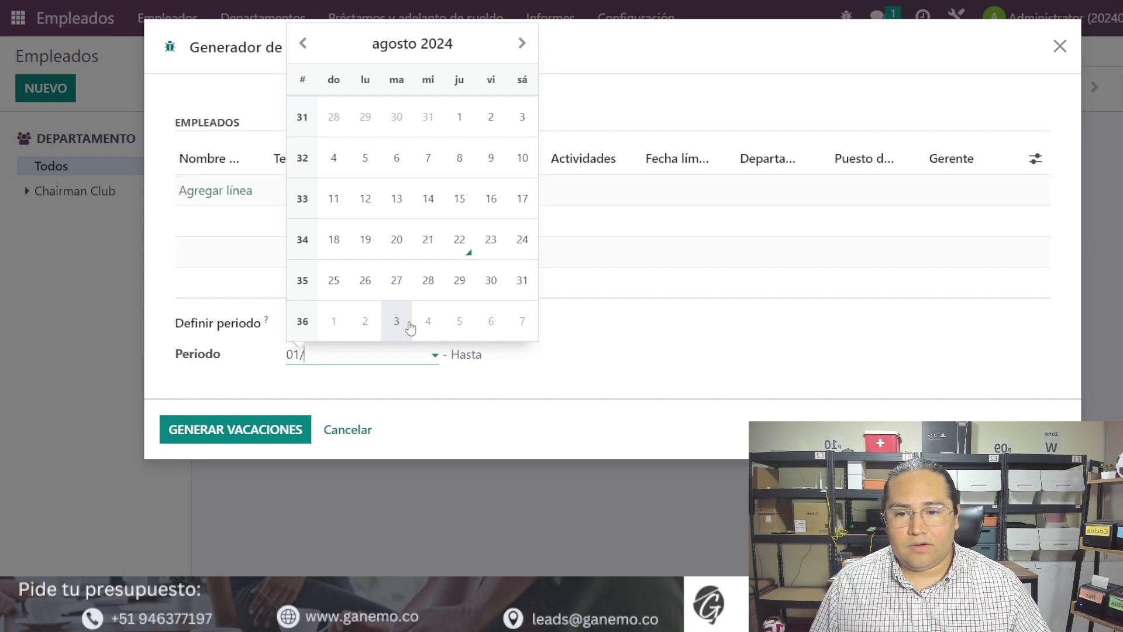
pyautogui.write('01/2023')
pyautogui.press('Tab')
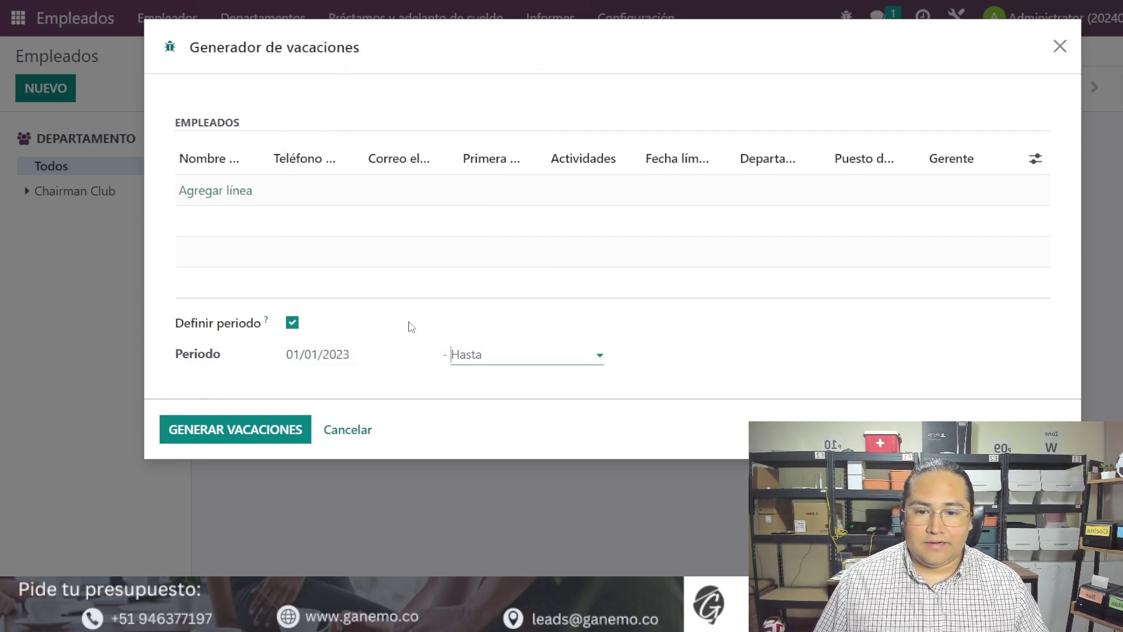
pyautogui.write('31/12')
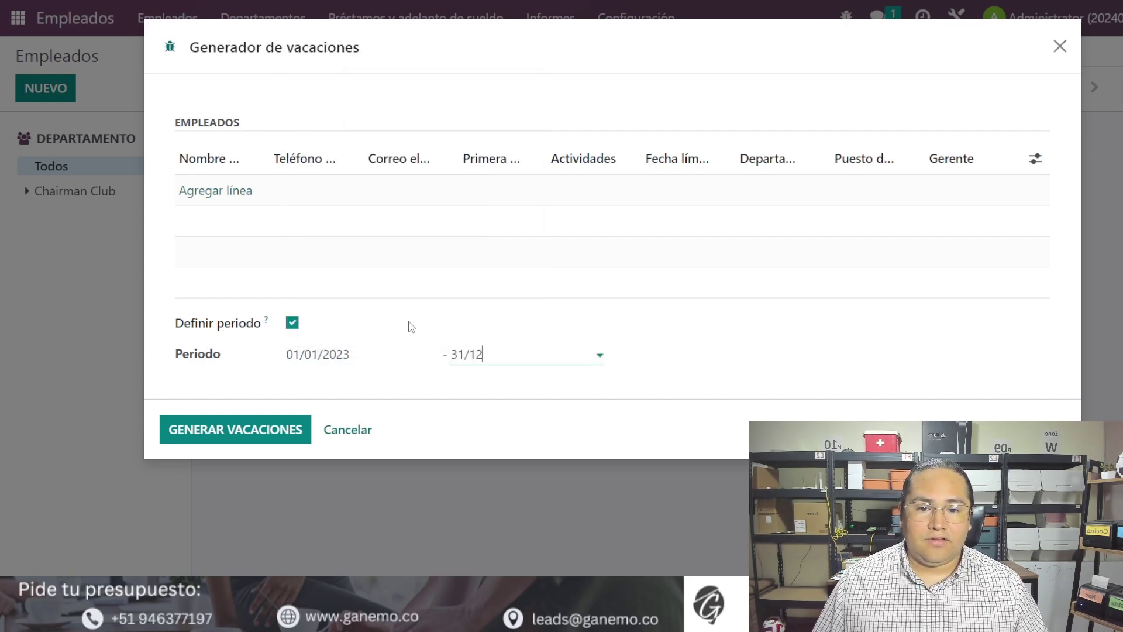
pyautogui.write('/2024')
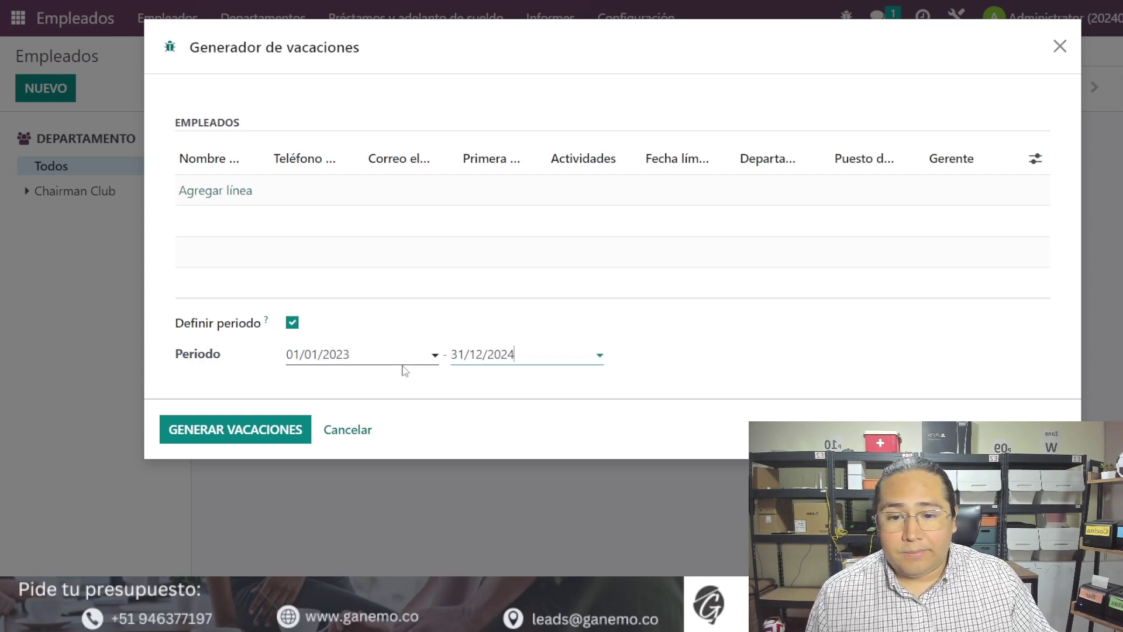
# Review the generator's employee section and the start and end dates of the period.
pyautogui.click(436, 359)
pyautogui.click(479, 358)
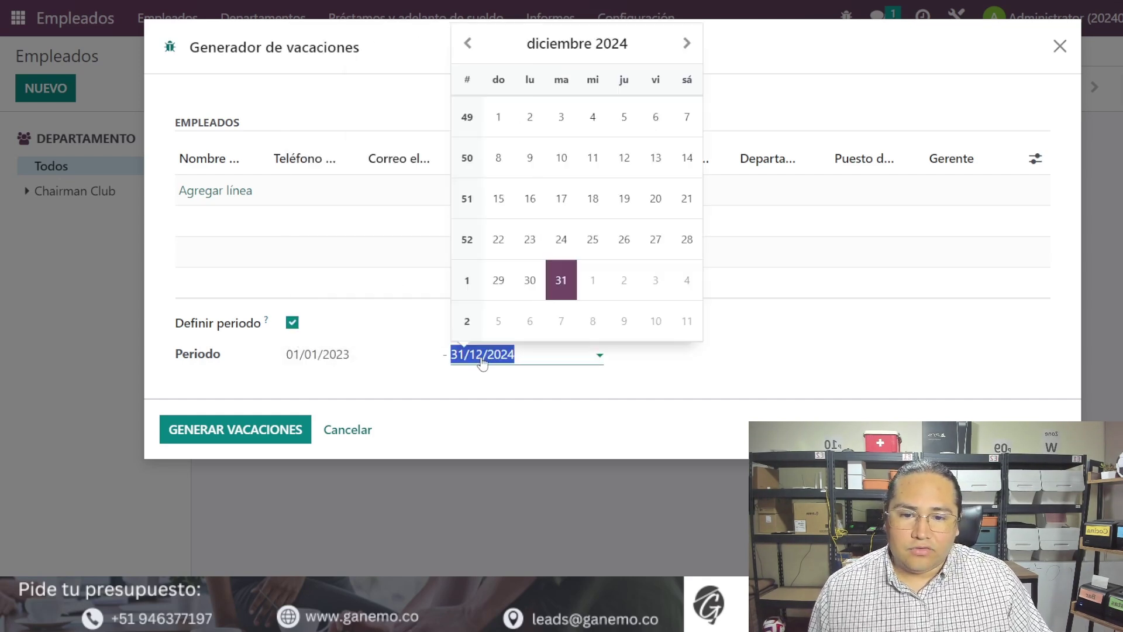
pyautogui.click(444, 401)
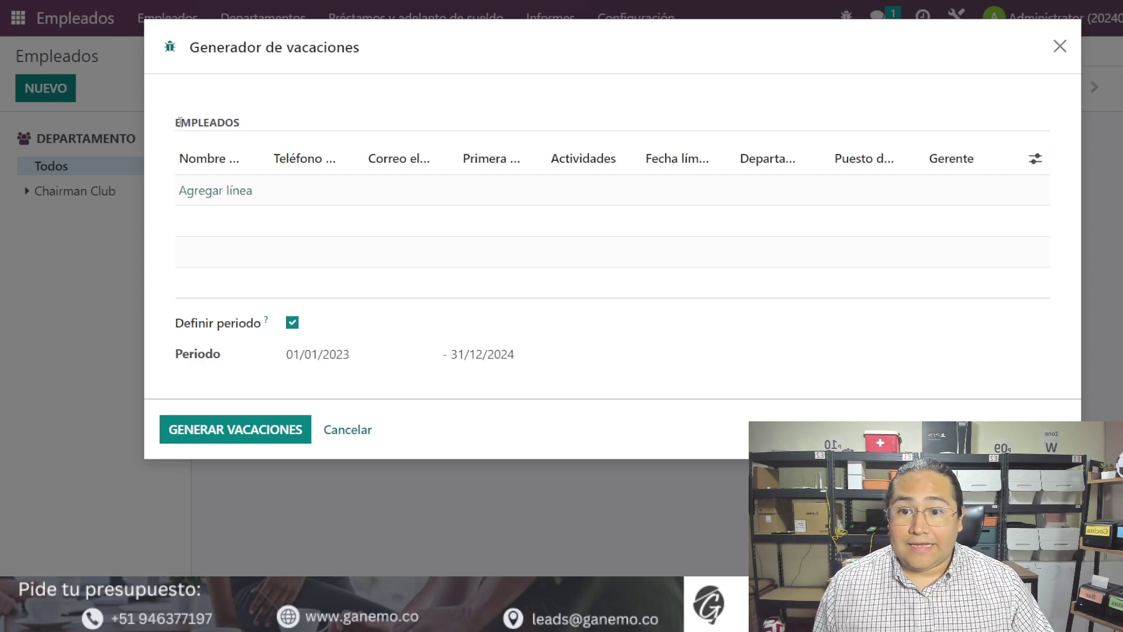
pyautogui.moveTo(179, 122); pyautogui.dragTo(318, 205)
pyautogui.click(261, 128)
pyautogui.moveTo(199, 122); pyautogui.dragTo(348, 199)
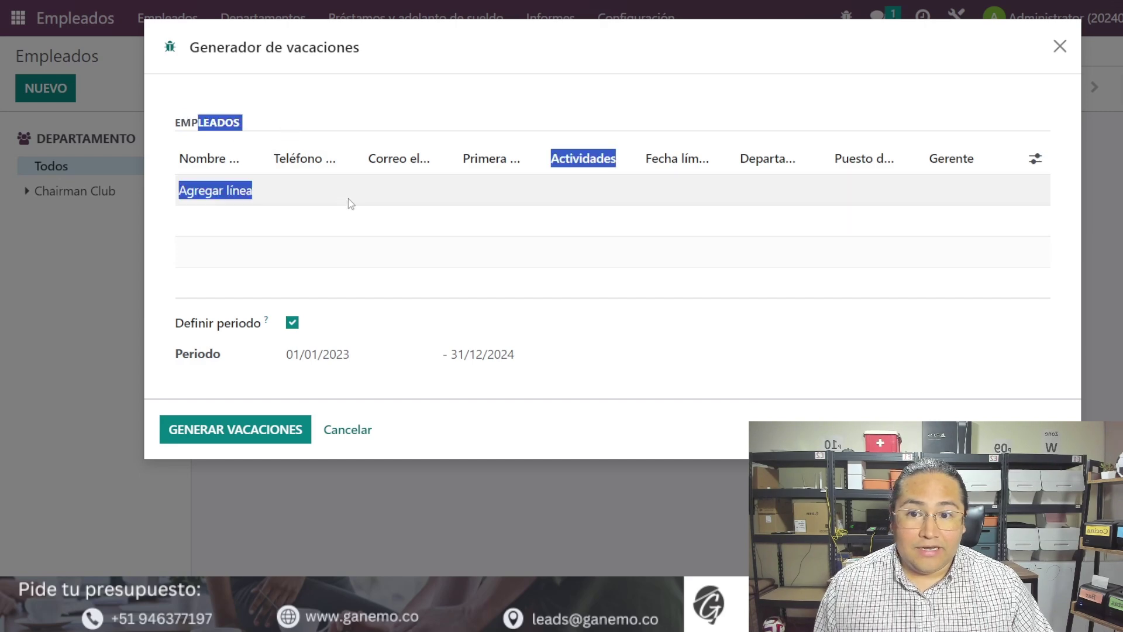
pyautogui.click(317, 119)
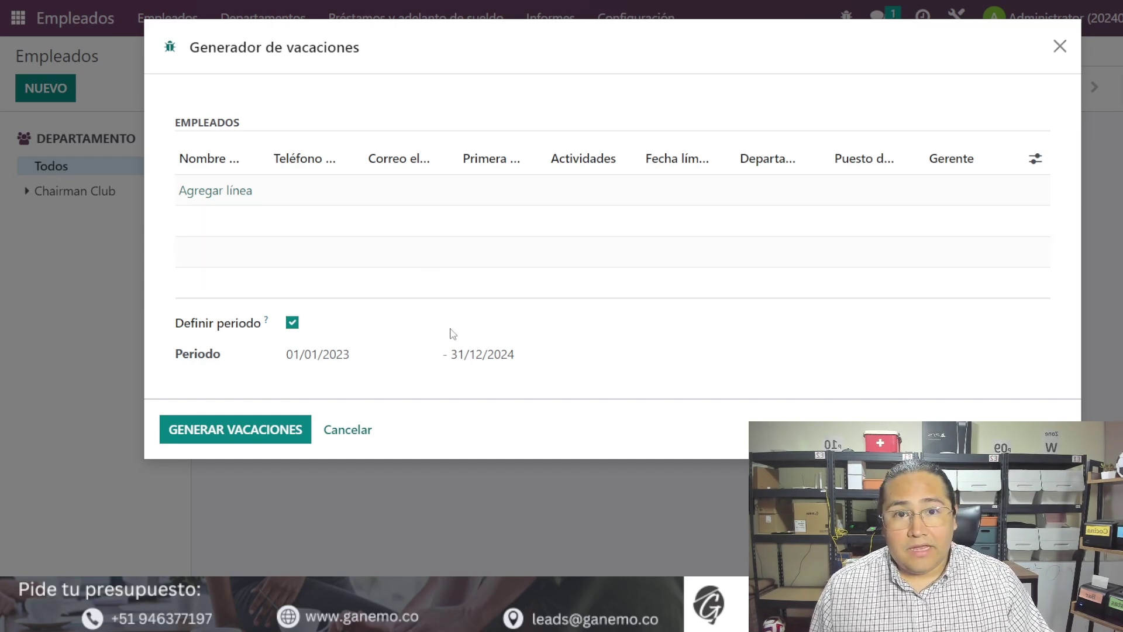
pyautogui.click(339, 360)
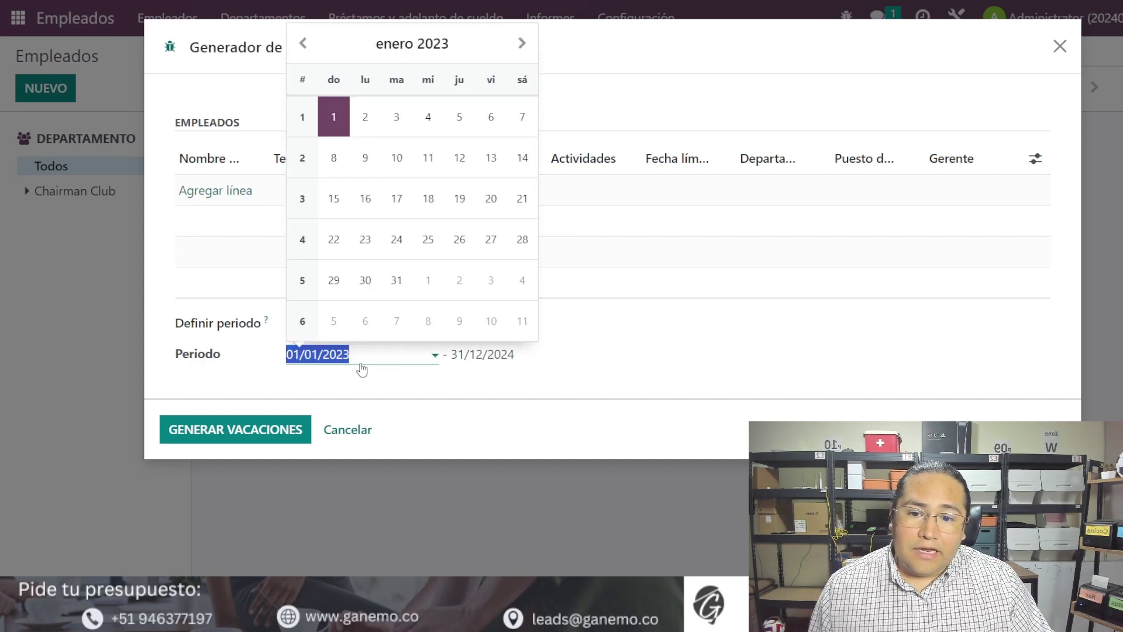
pyautogui.click(487, 362)
pyautogui.click(363, 361)
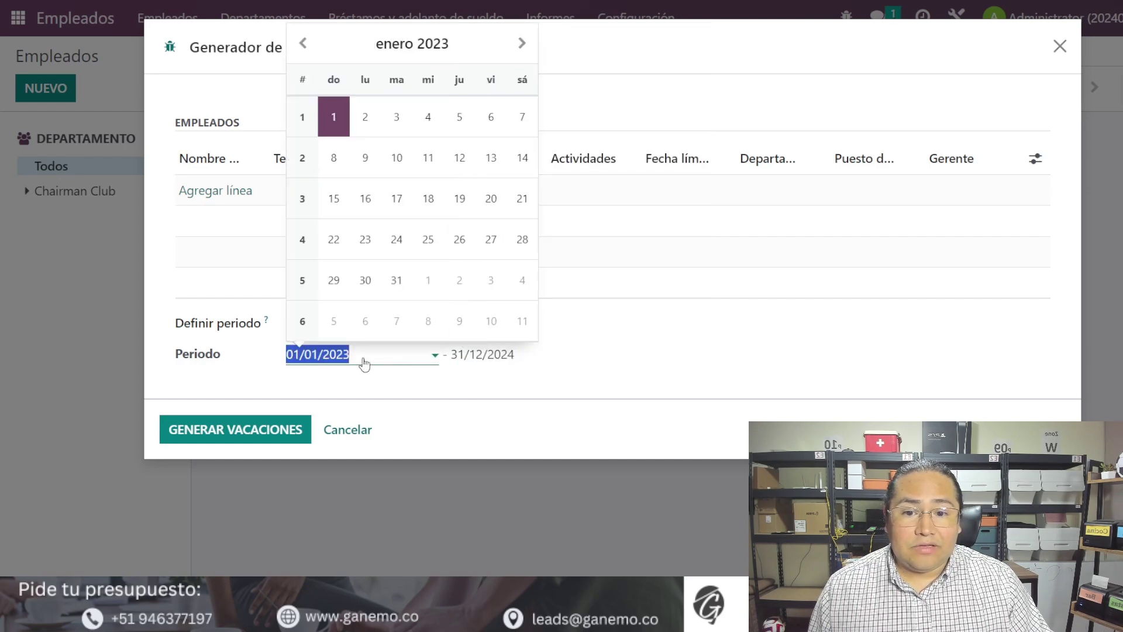
pyautogui.click(498, 362)
pyautogui.click(399, 367)
pyautogui.click(509, 358)
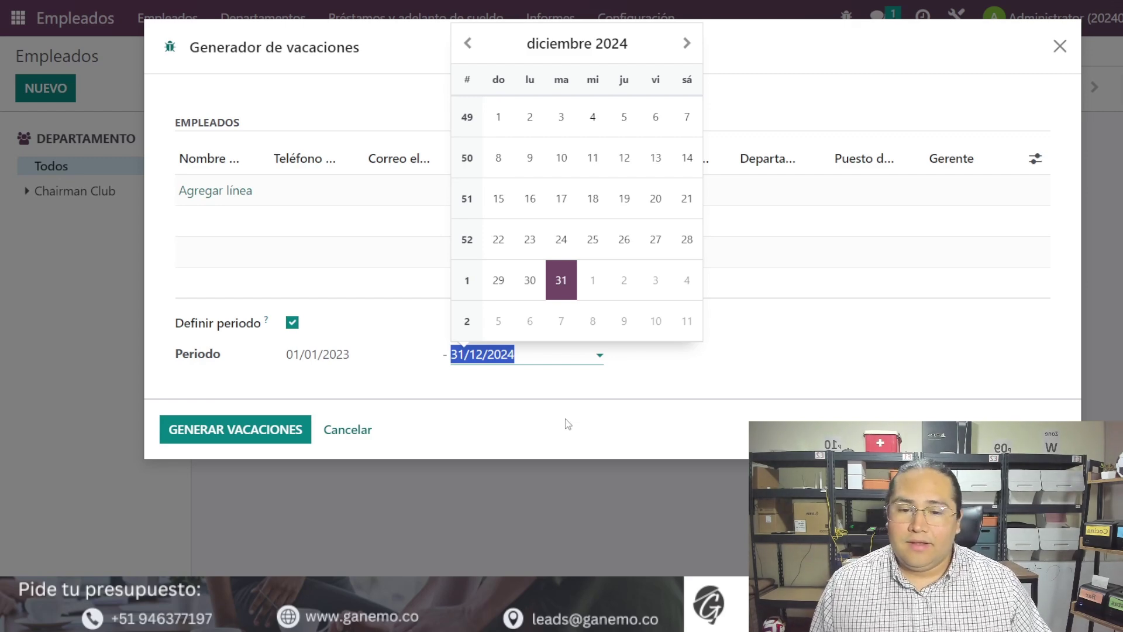
# Generate the vacations for the defined period and close the list of employees with generated vacations.
pyautogui.click(227, 433)
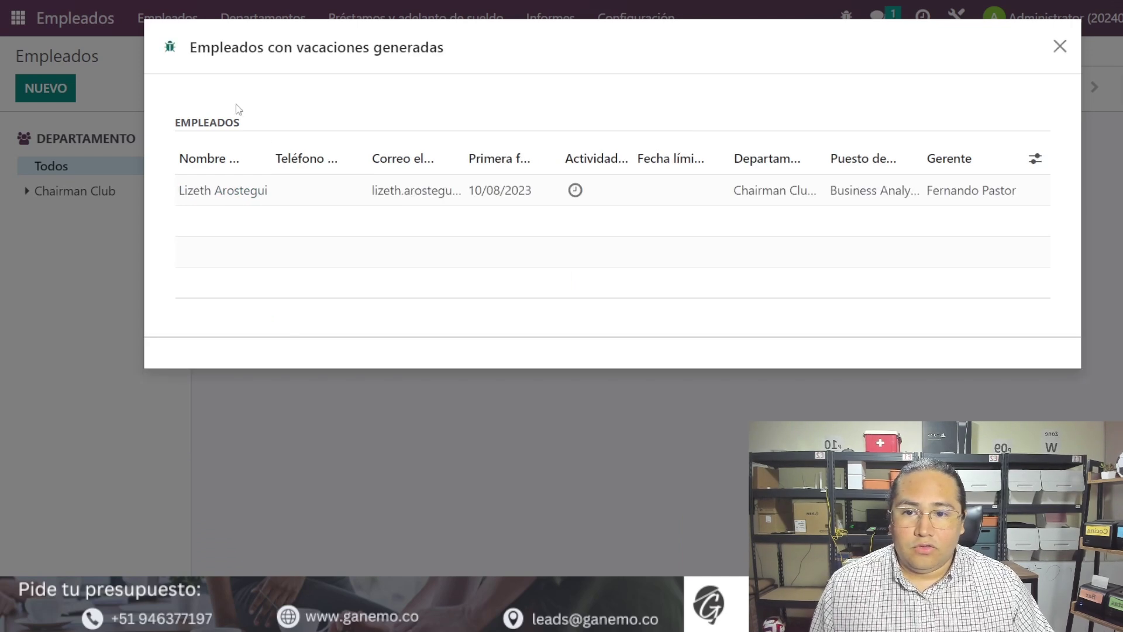
pyautogui.moveTo(191, 122); pyautogui.dragTo(175, 122)
pyautogui.click(770, 97)
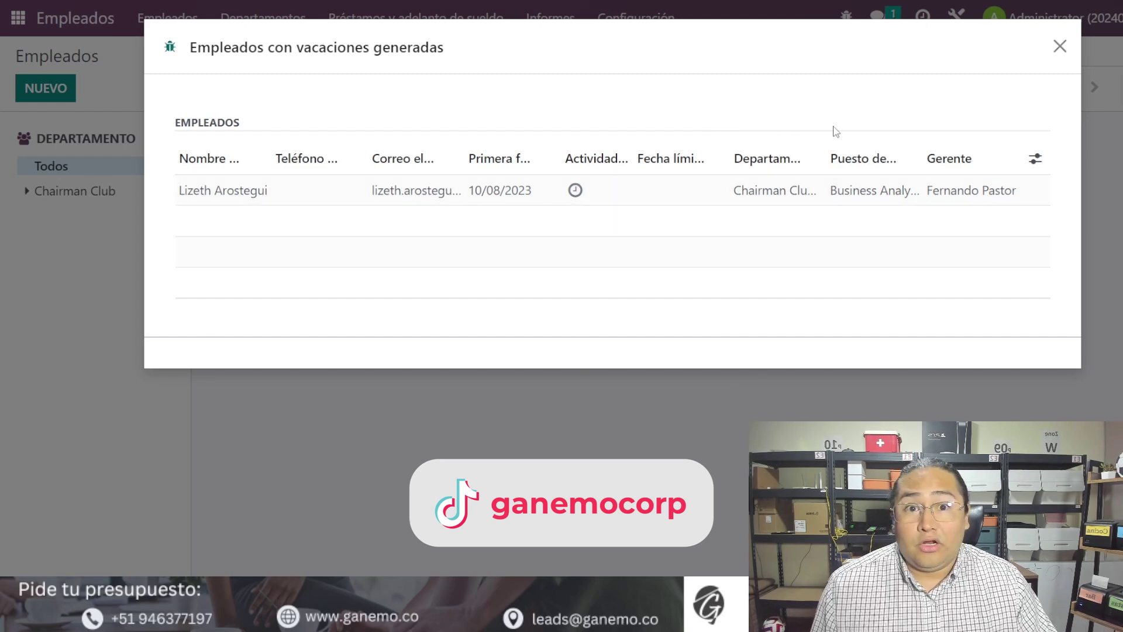
pyautogui.click(1058, 50)
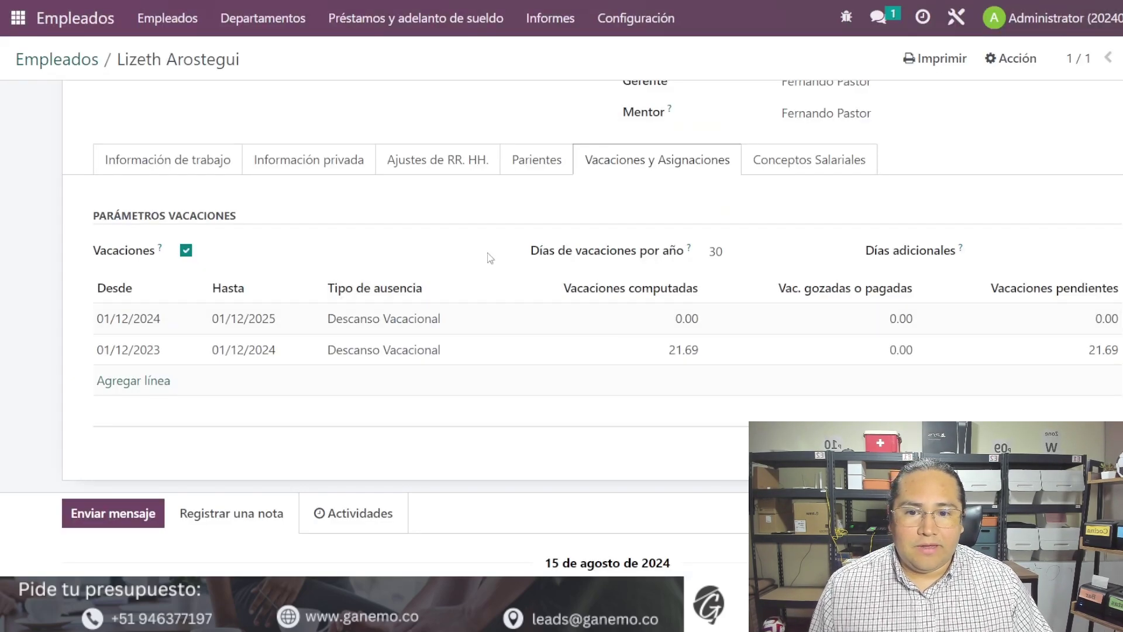
# Examine the generated vacation lines on the employee's record, checking their from and to dates, leave type and computed, taken and pending days.
pyautogui.moveTo(66, 290); pyautogui.dragTo(534, 472)
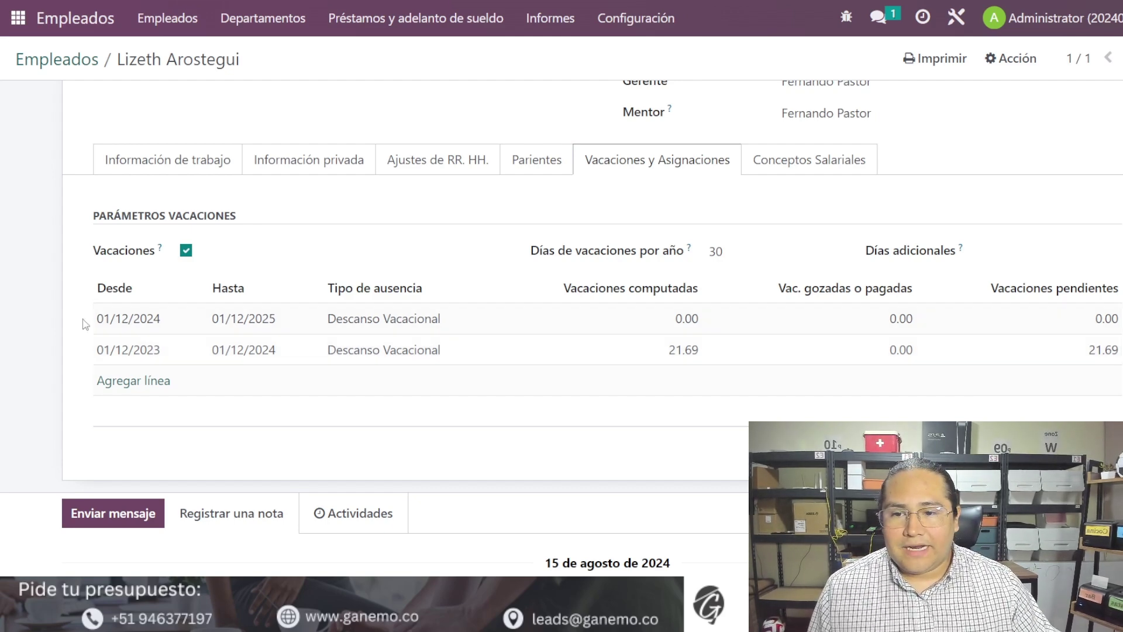
pyautogui.moveTo(89, 319); pyautogui.dragTo(287, 325)
pyautogui.scroll(1, 293, 292)
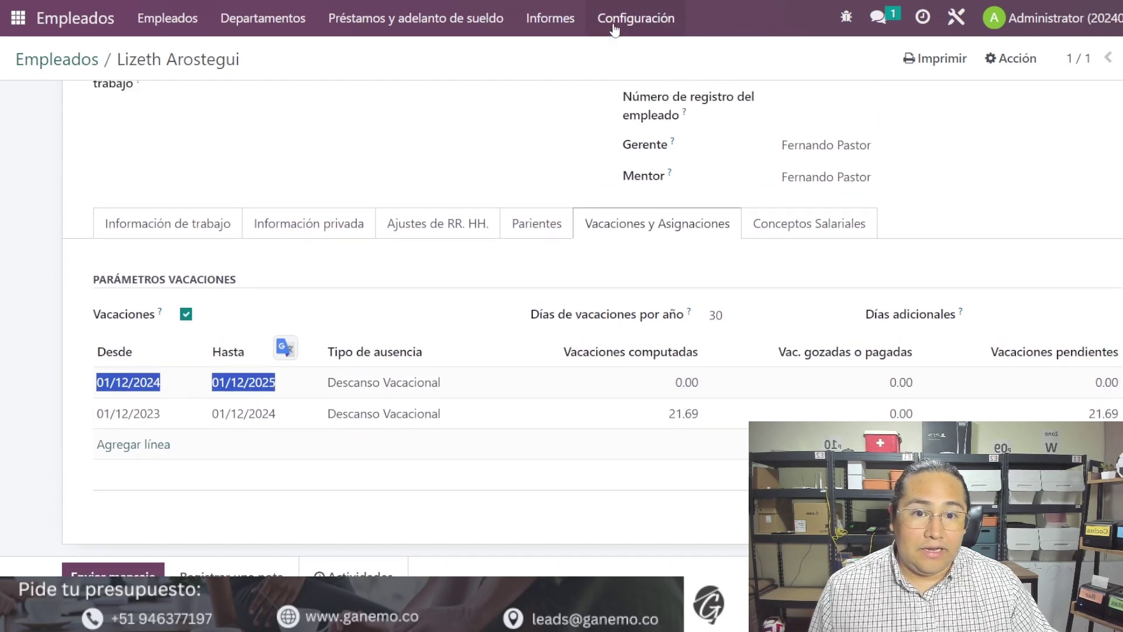
pyautogui.click(615, 20)
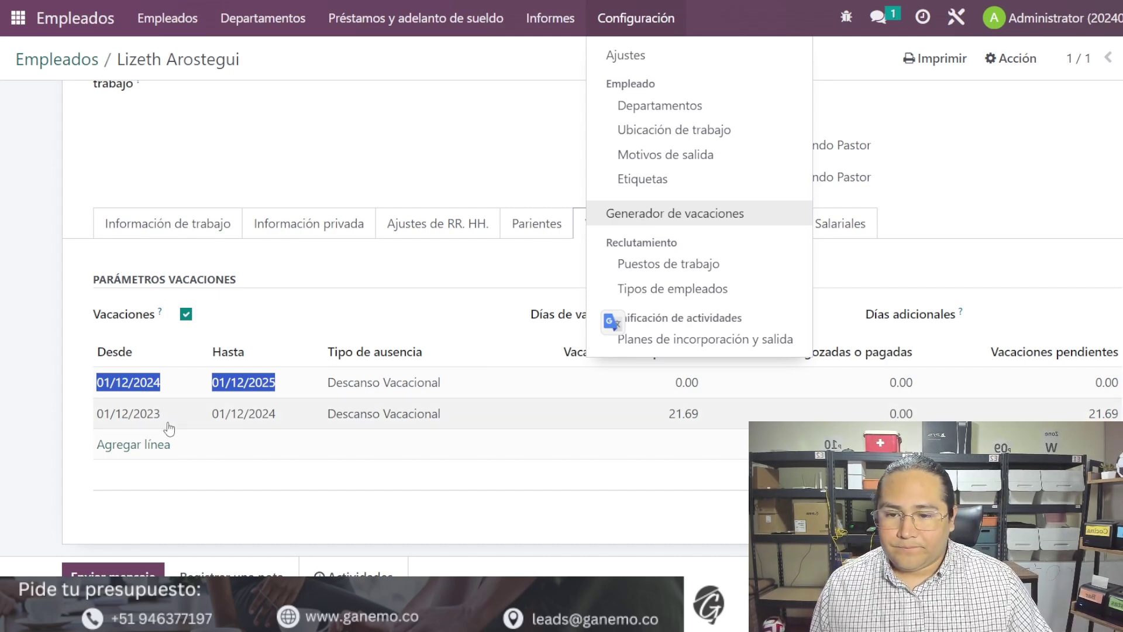
pyautogui.click(30, 468)
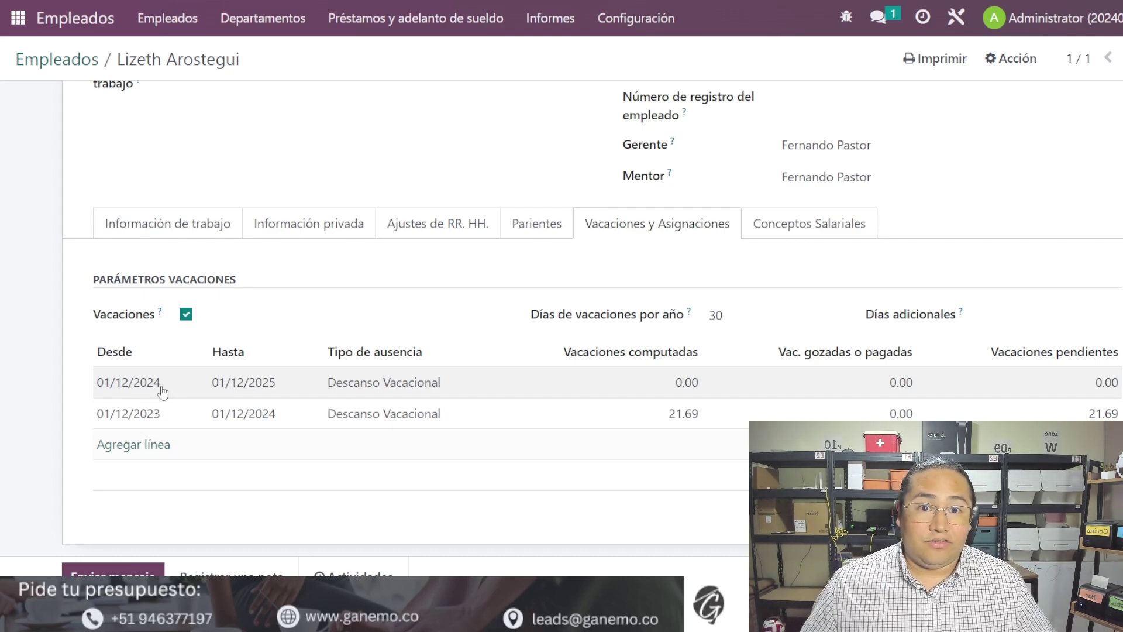
pyautogui.moveTo(73, 383); pyautogui.dragTo(994, 391)
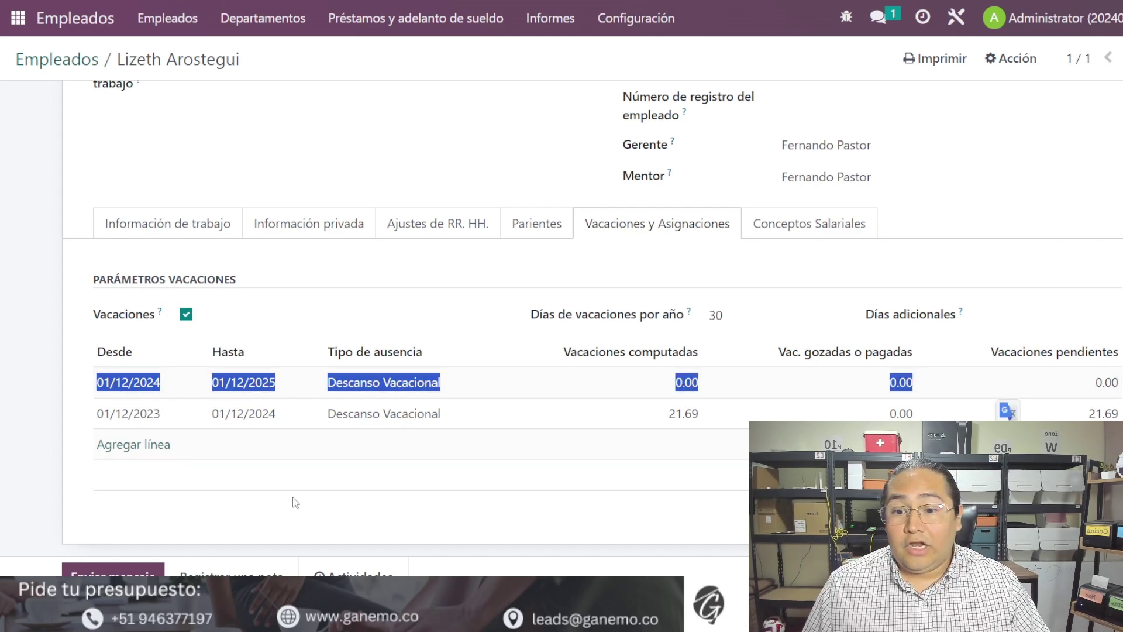
pyautogui.click(85, 383)
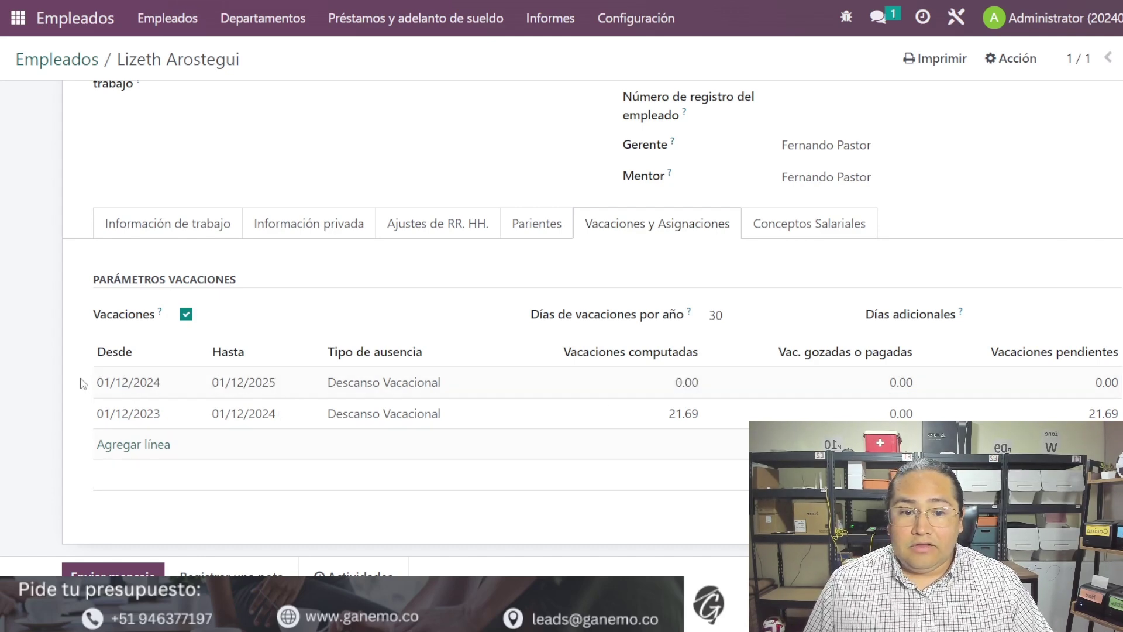
pyautogui.click(94, 383)
pyautogui.click(258, 551)
pyautogui.scroll(-2, 371, 401)
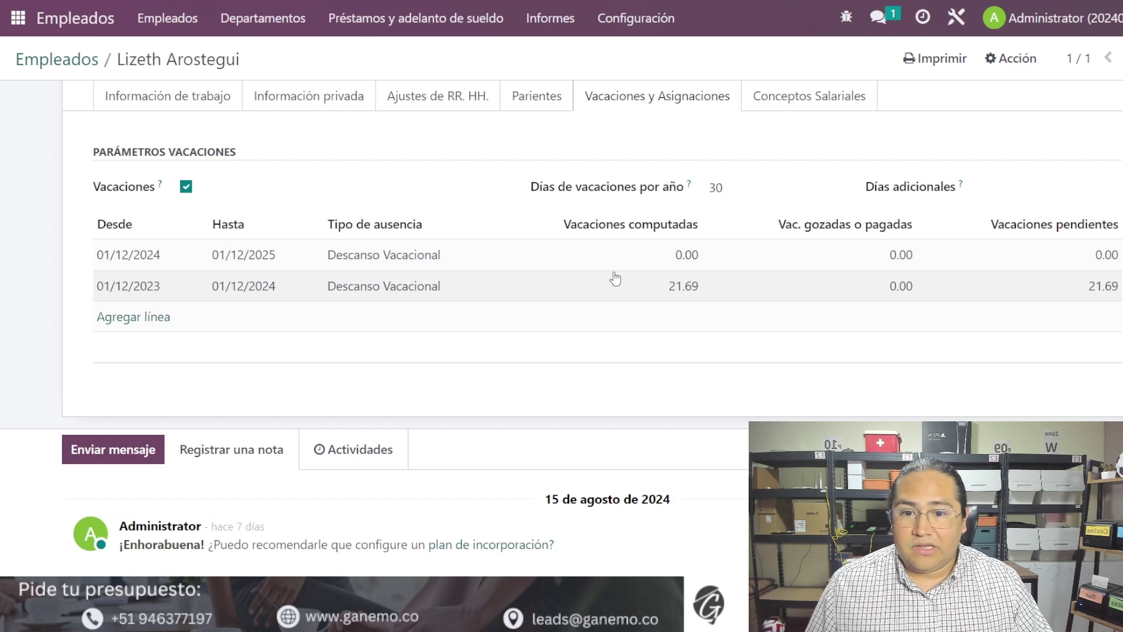
pyautogui.moveTo(96, 254); pyautogui.dragTo(691, 257)
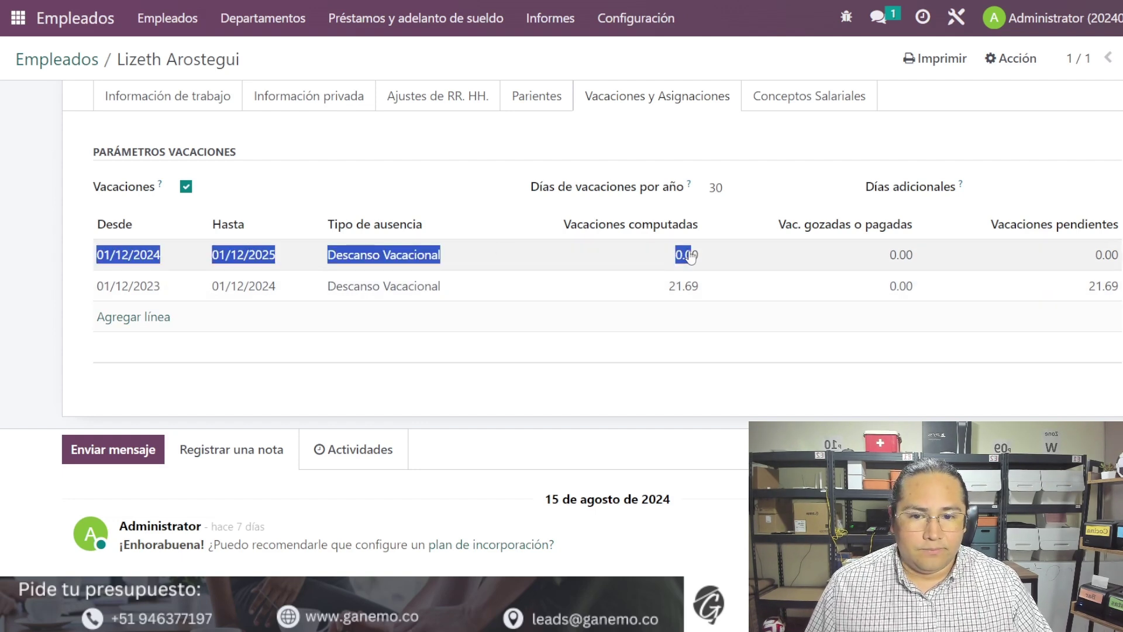
pyautogui.click(605, 379)
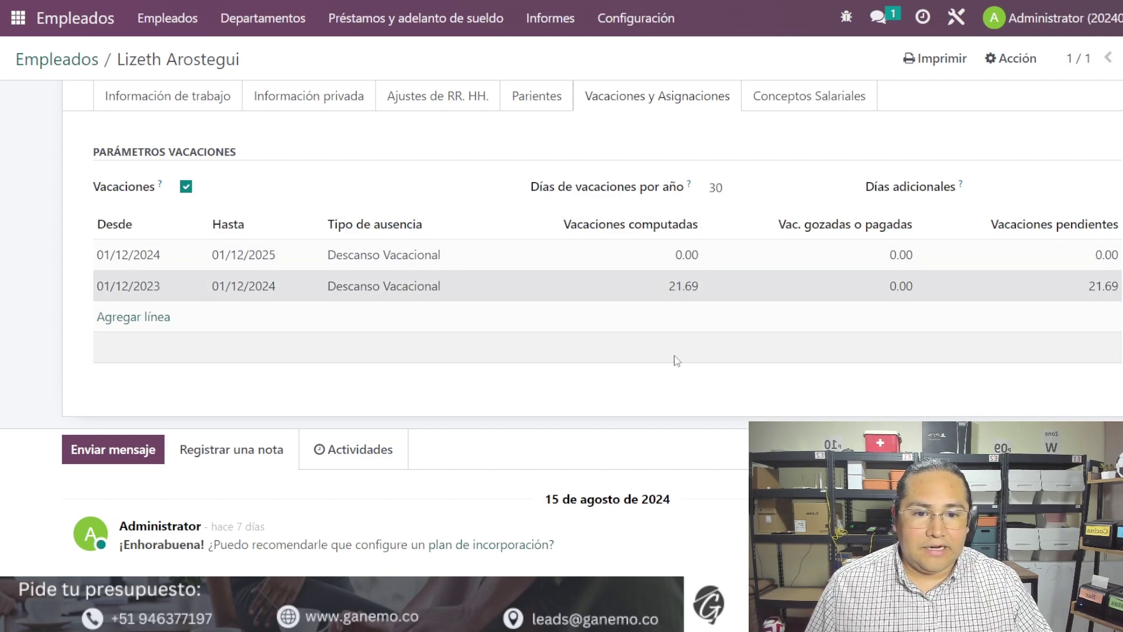
# Examine the monthly accrual entries and total days of the vacation line starting 01/12/2023, and close it without saving.
pyautogui.scroll(-6, 582, 371)
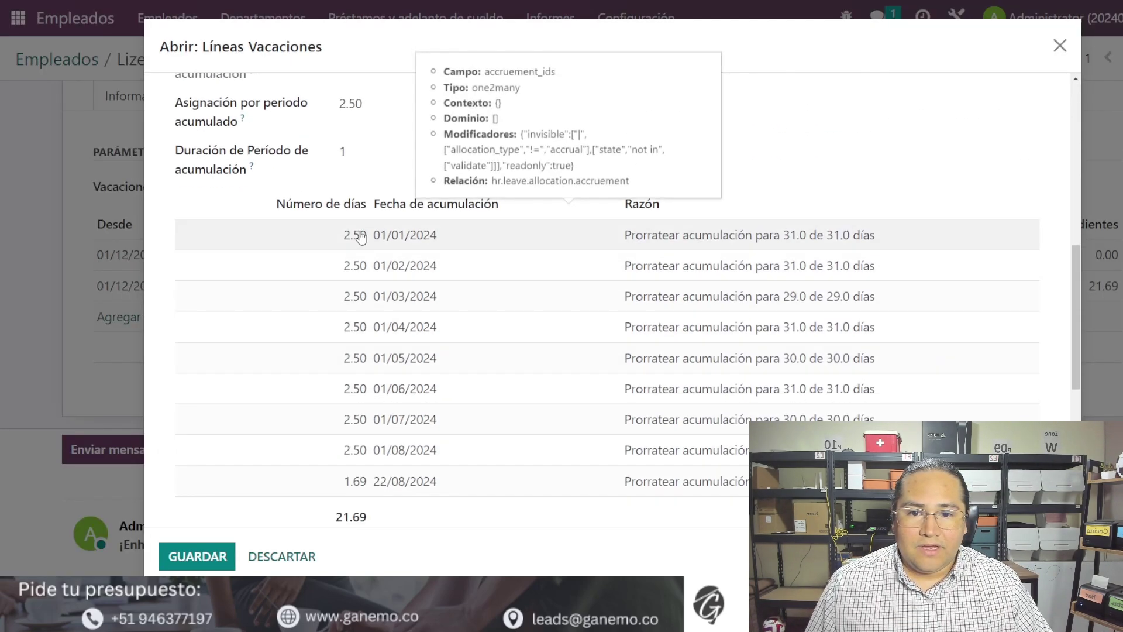
pyautogui.moveTo(306, 188); pyautogui.dragTo(667, 515)
pyautogui.click(667, 515)
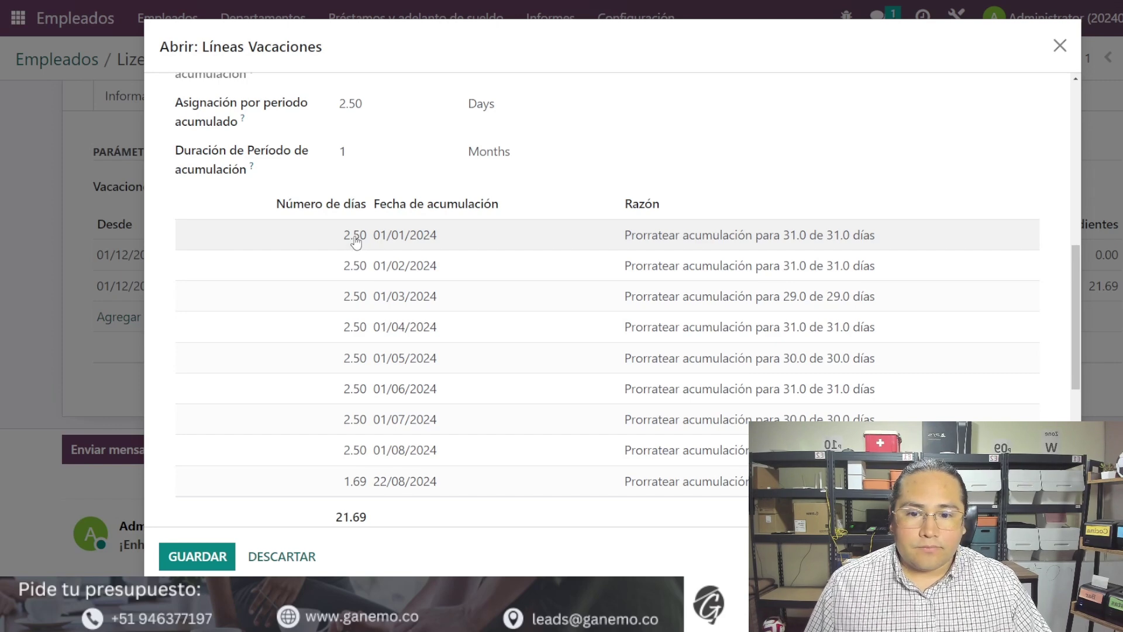
pyautogui.scroll(-2, 367, 448)
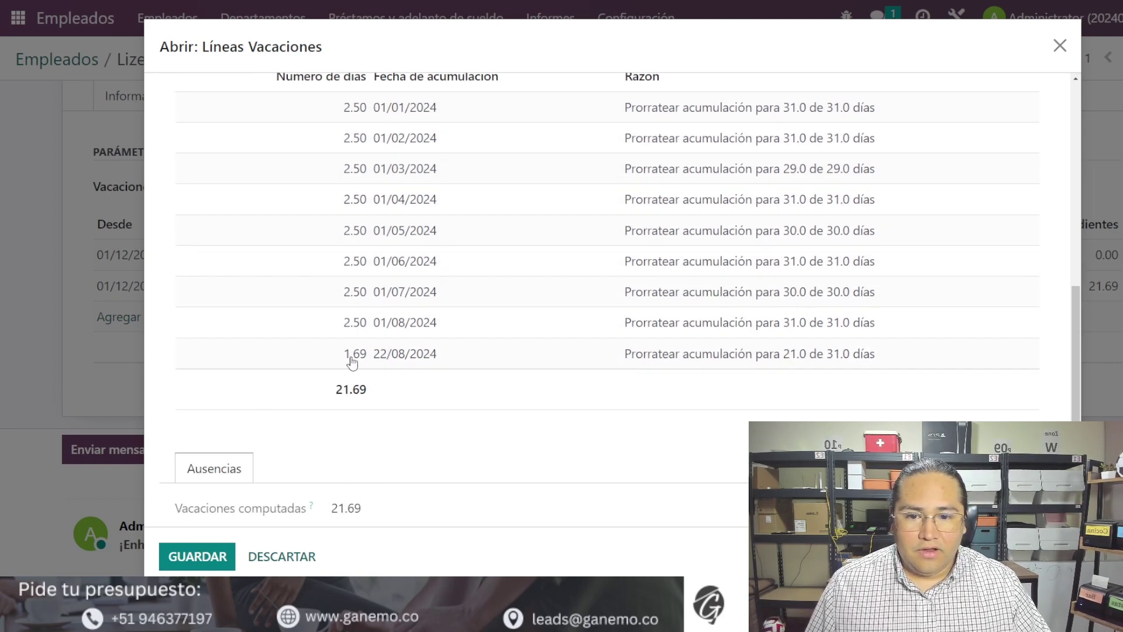
pyautogui.moveTo(343, 357); pyautogui.dragTo(431, 371)
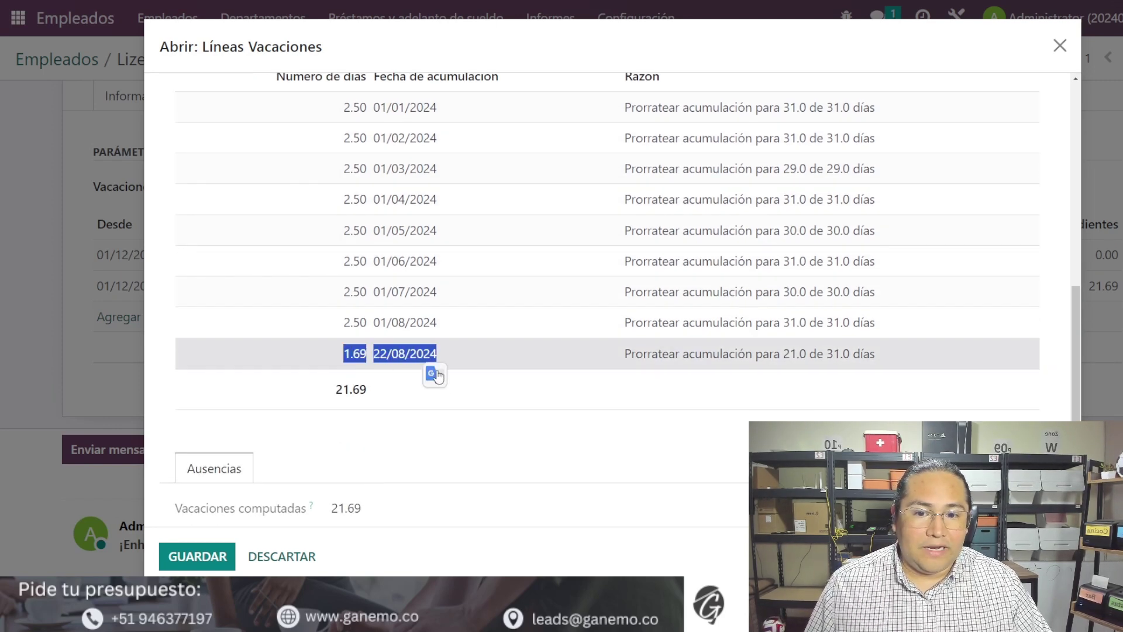
pyautogui.click(443, 393)
pyautogui.moveTo(443, 396)
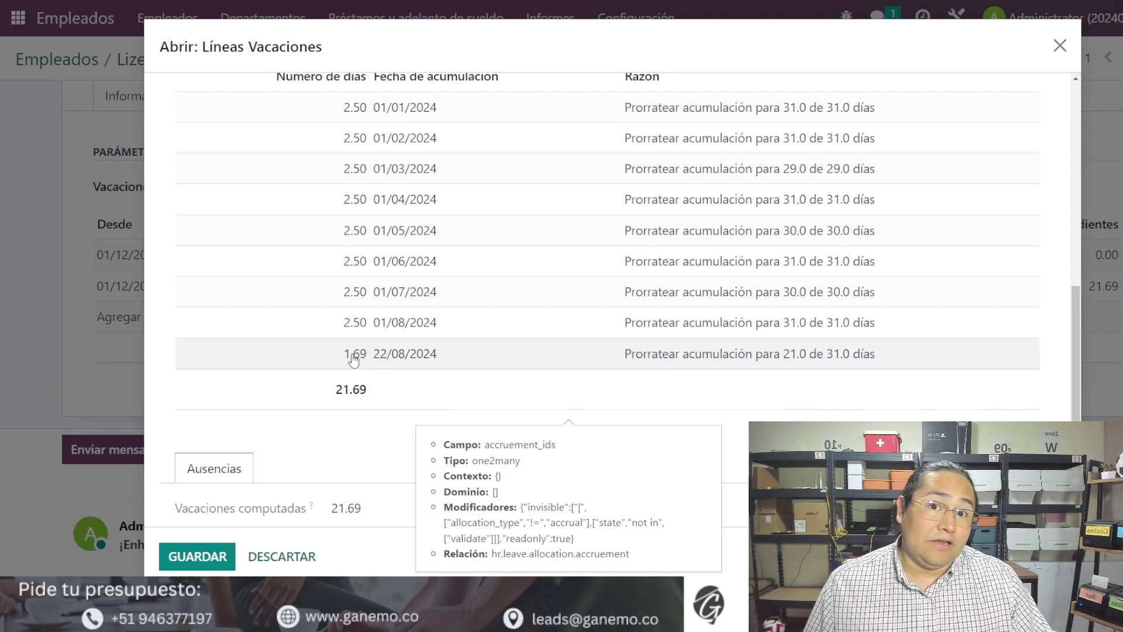
pyautogui.moveTo(331, 390); pyautogui.dragTo(381, 396)
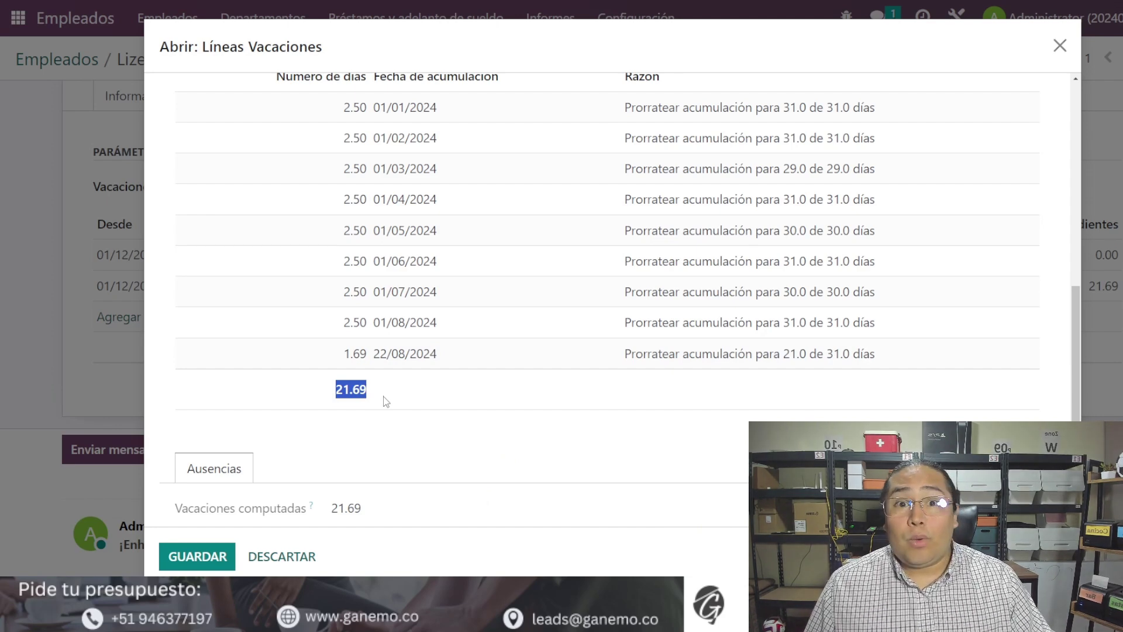
pyautogui.click(282, 556)
# Check the employee's vacation days per year against the accrual settings and accrued total of the line starting 01/12/2023, discarding the form.
pyautogui.scroll(2, 711, 332)
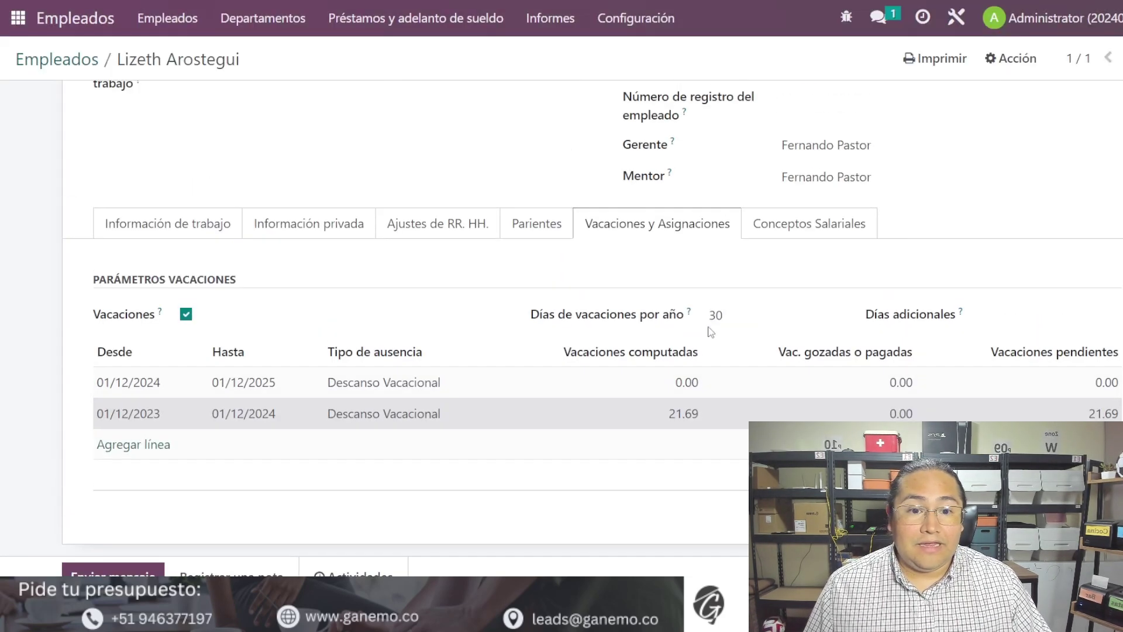
pyautogui.doubleClick(753, 319)
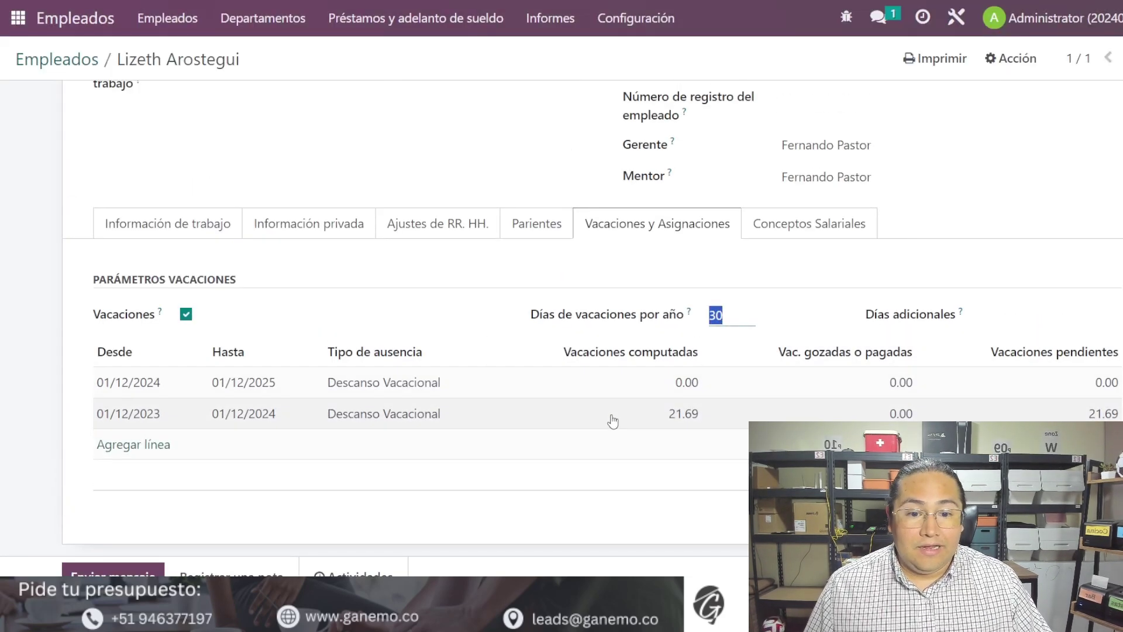
pyautogui.click(674, 405)
pyautogui.scroll(-5, 582, 401)
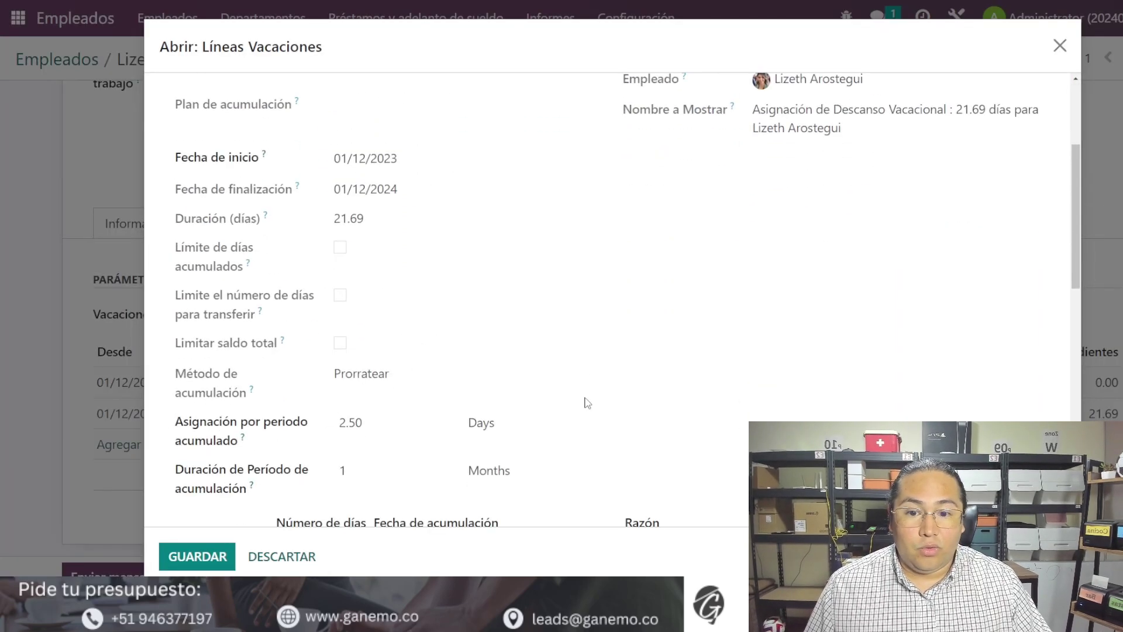
pyautogui.scroll(5, 581, 398)
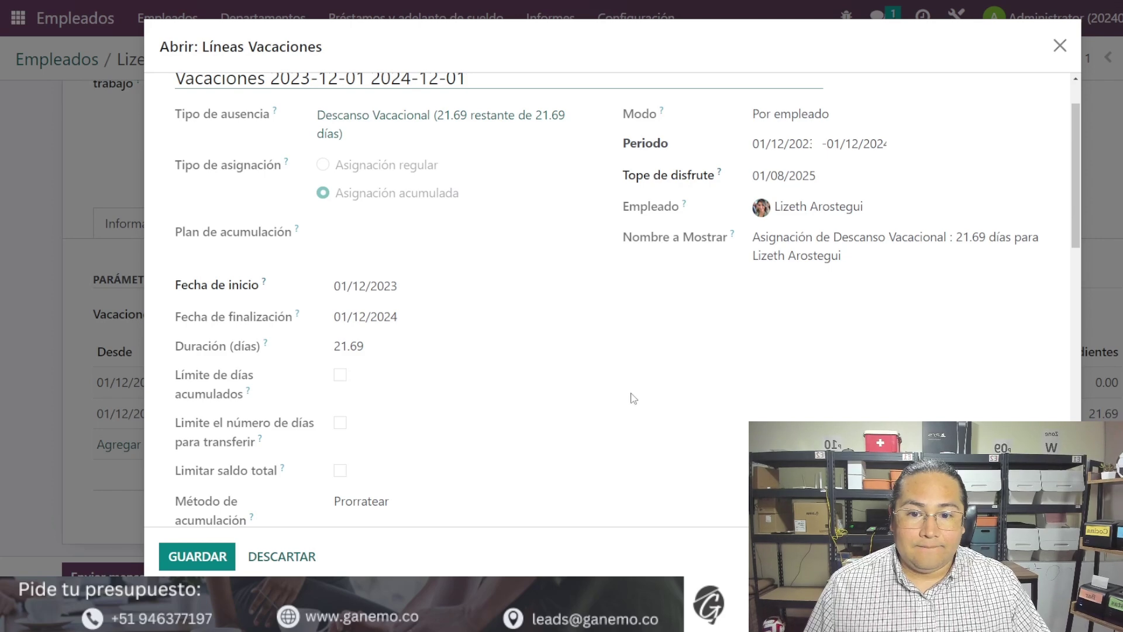
pyautogui.scroll(-6, 633, 398)
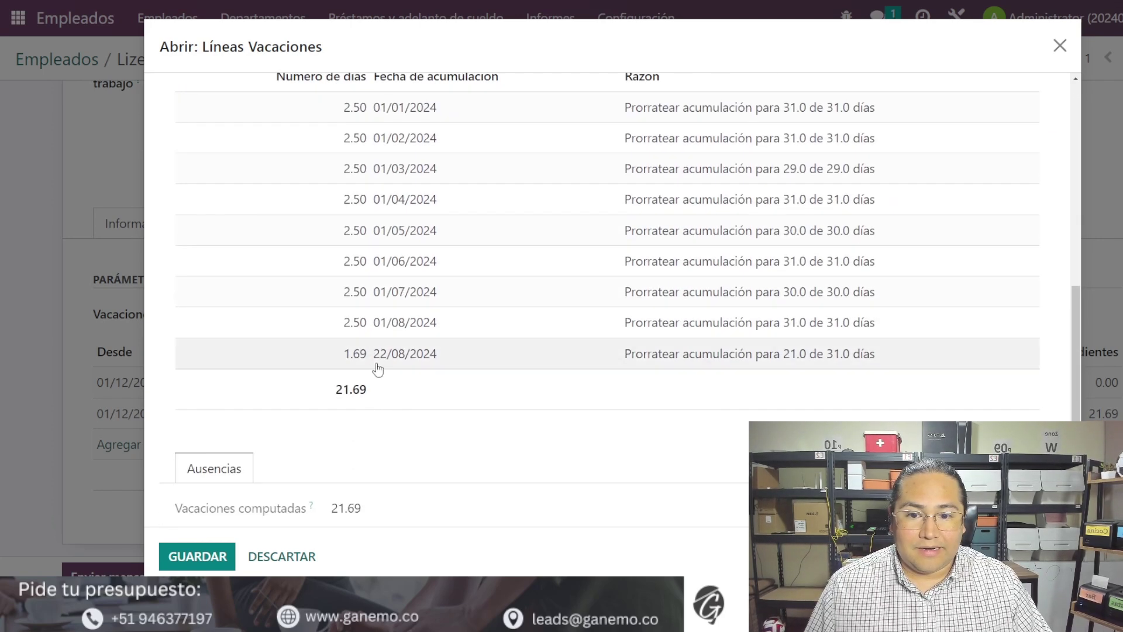
pyautogui.moveTo(337, 395); pyautogui.dragTo(380, 392)
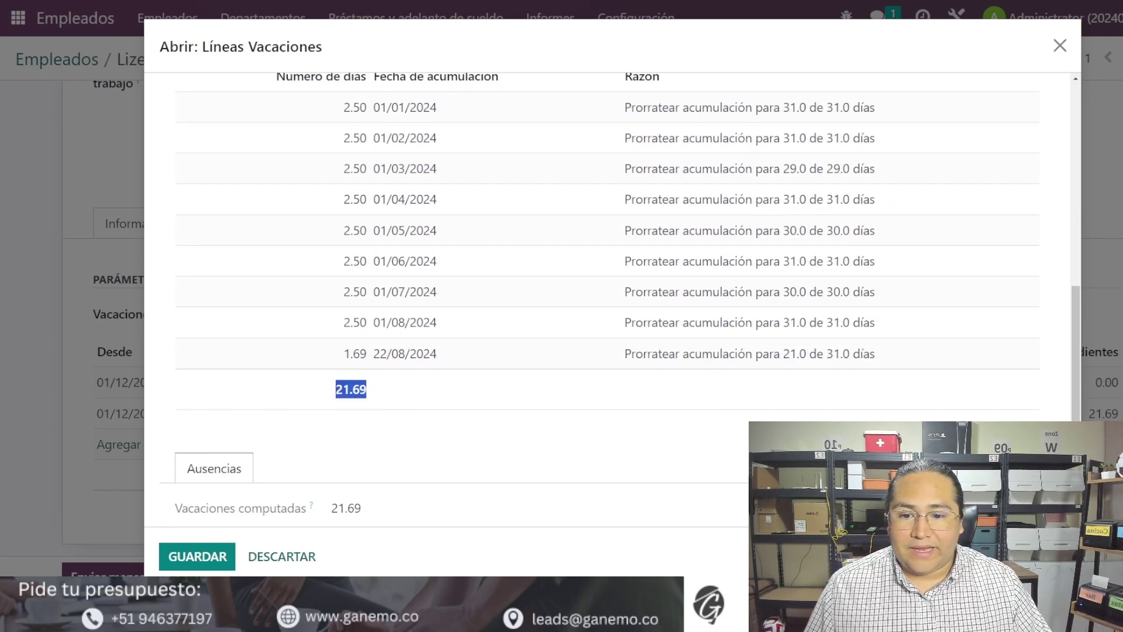
pyautogui.click(282, 559)
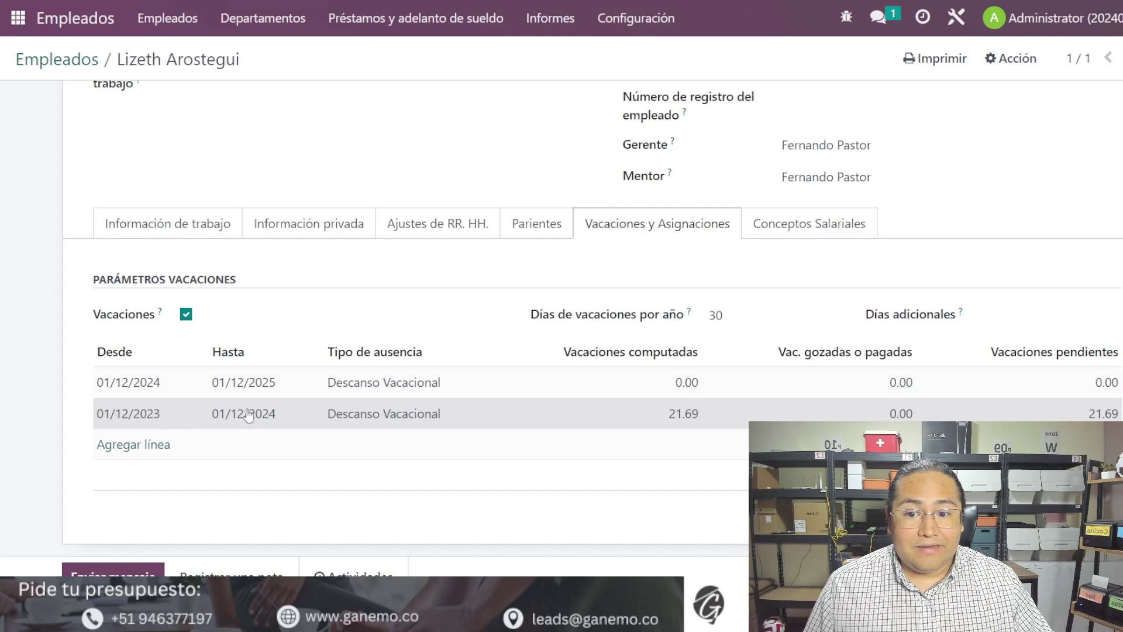
# Check the start dates in the employee's contract history and return to the employee record.
pyautogui.scroll(5, 350, 428)
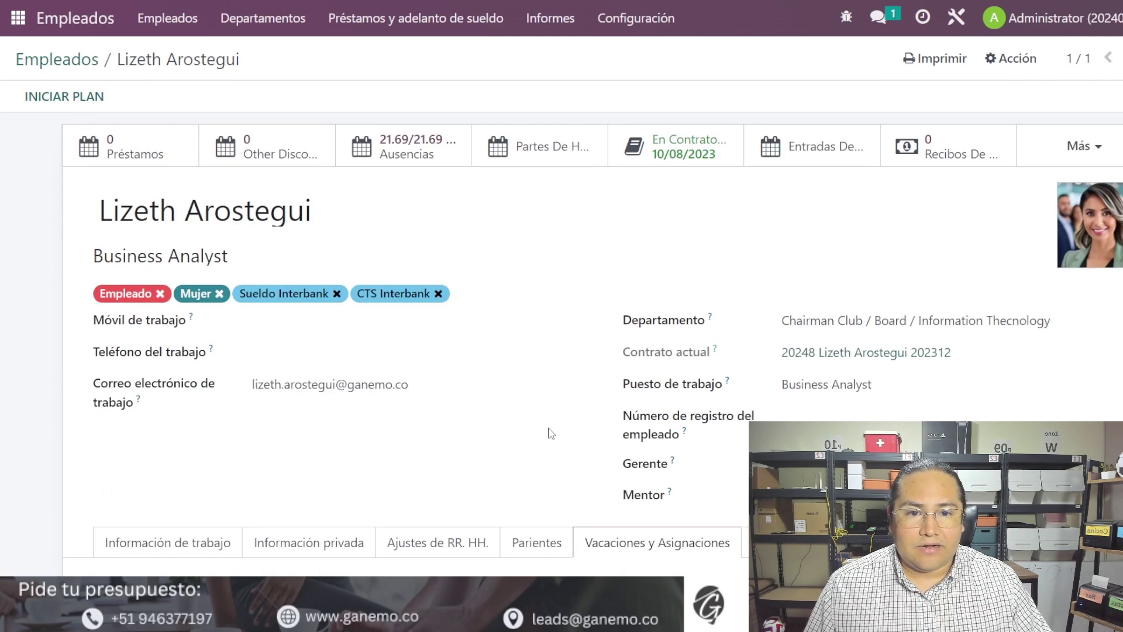
pyautogui.click(691, 151)
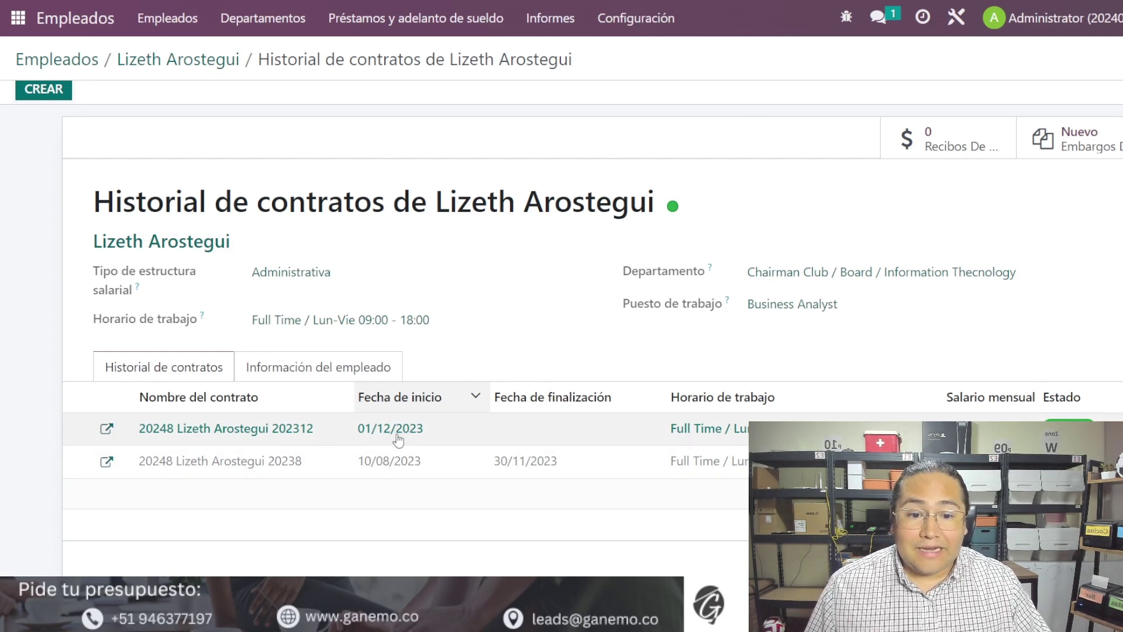
pyautogui.click(203, 70)
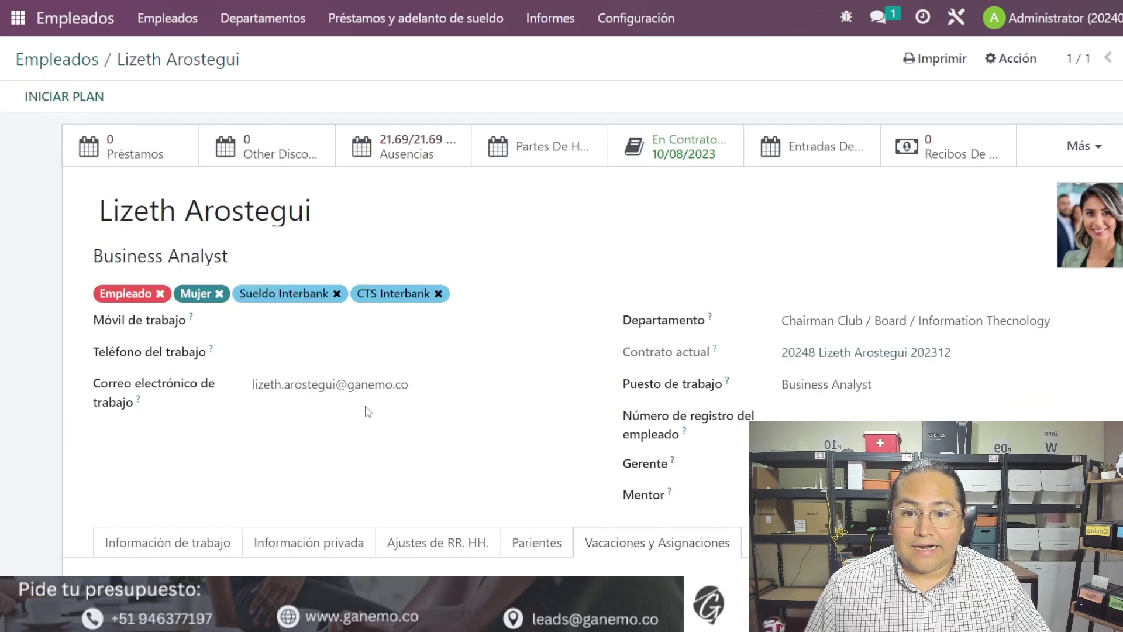
# Open the vacation line starting 01/12/2023 and review its period name and its Tope de disfrute field.
pyautogui.scroll(-4, 374, 410)
pyautogui.scroll(-2, 243, 319)
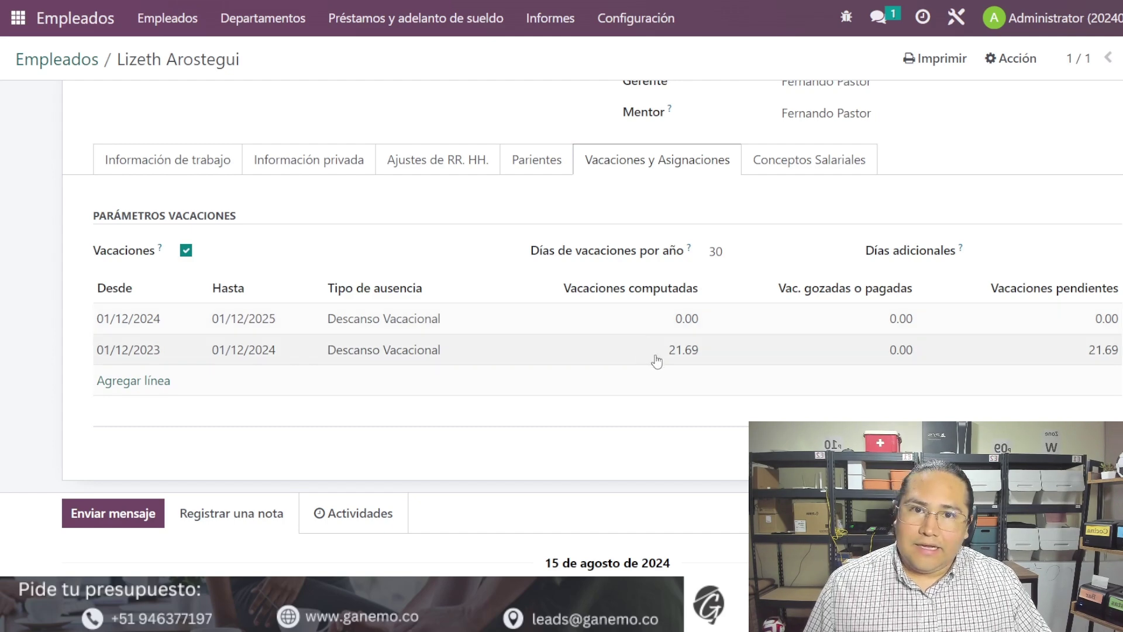
pyautogui.click(645, 358)
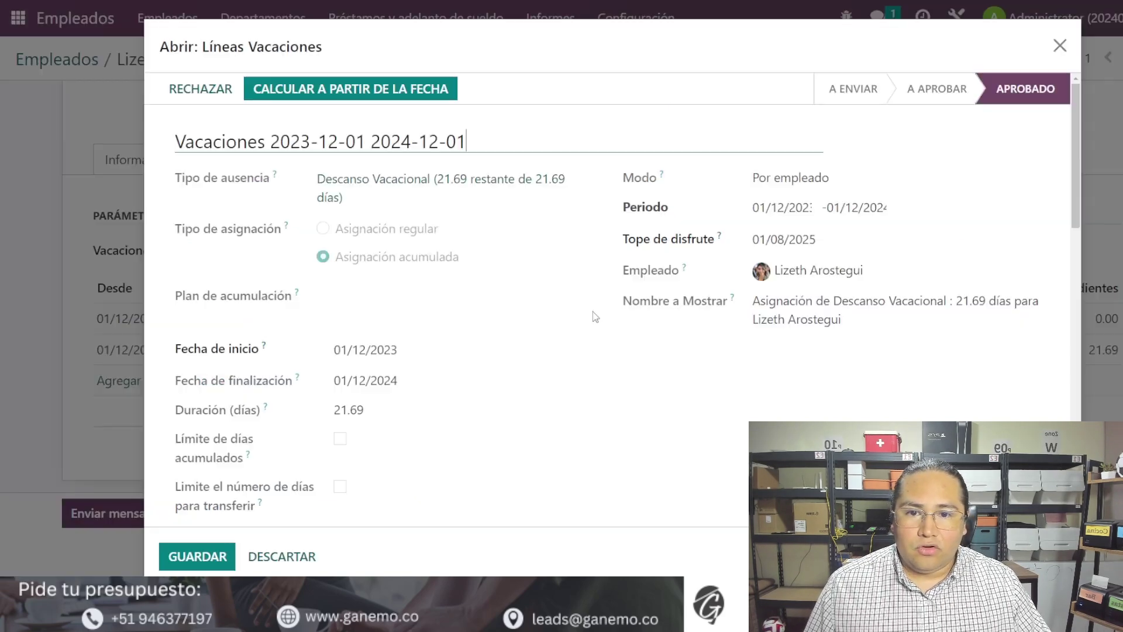
pyautogui.moveTo(300, 139); pyautogui.dragTo(534, 139)
pyautogui.click(559, 137)
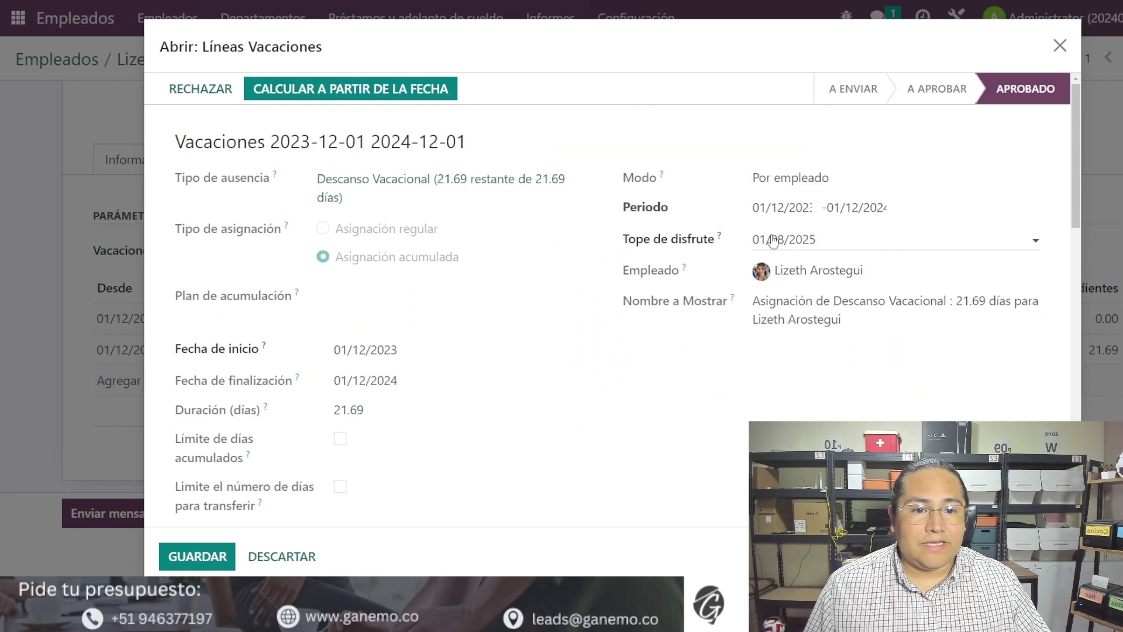
pyautogui.moveTo(625, 240); pyautogui.dragTo(691, 246)
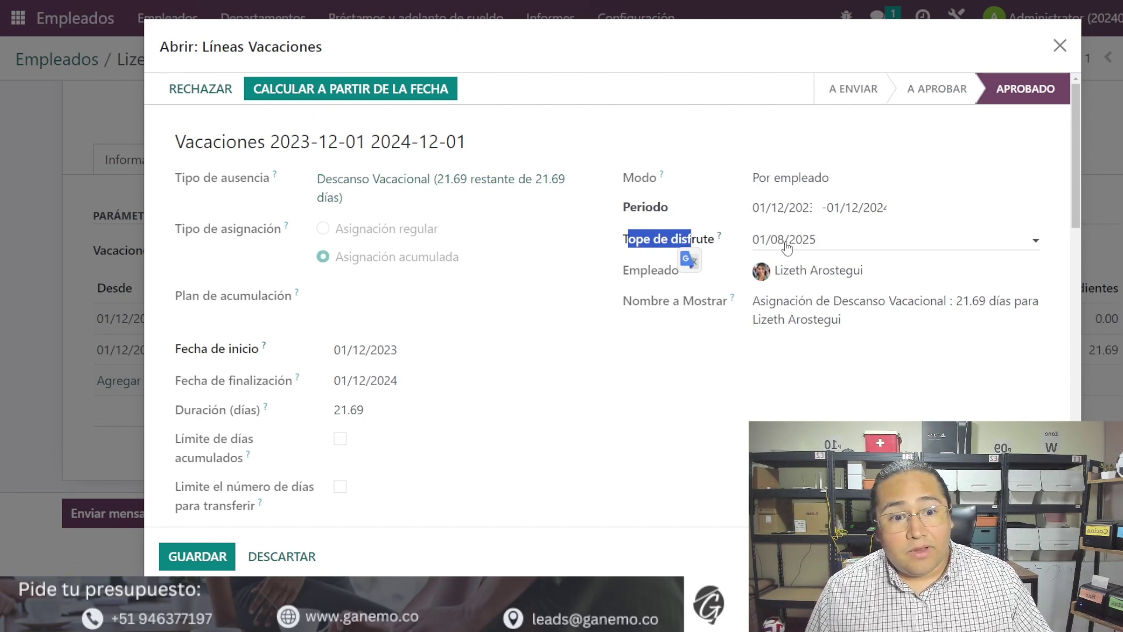
# Try changing the vacation line's Tope de disfrute date to 01/10/2025.
pyautogui.click(787, 246)
pyautogui.click(776, 244)
pyautogui.click(783, 243)
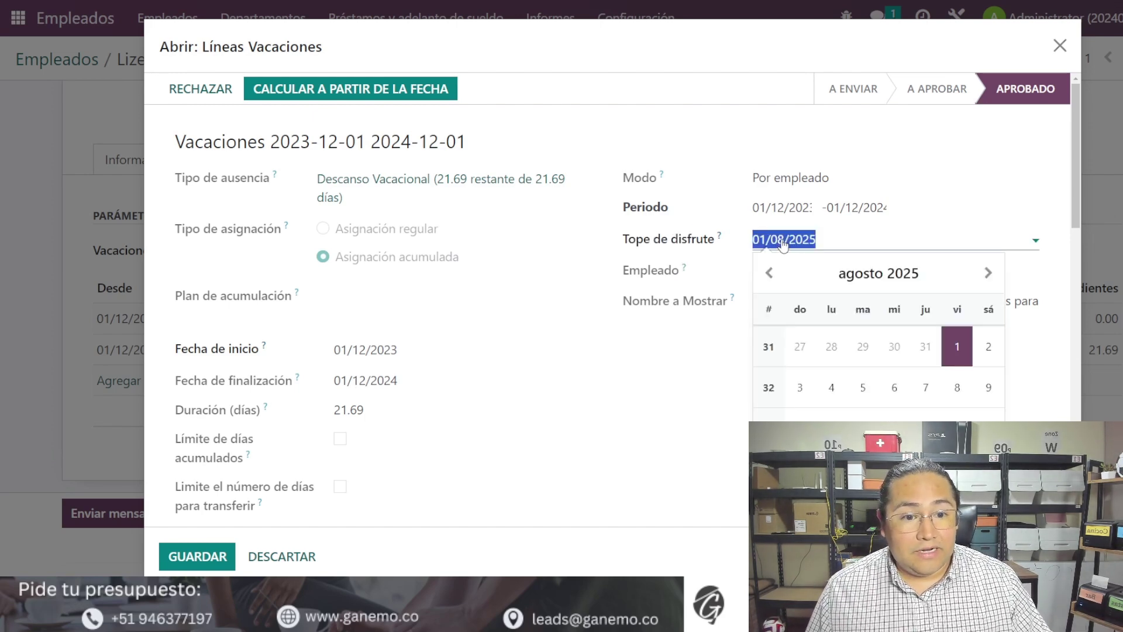
pyautogui.press('Home')
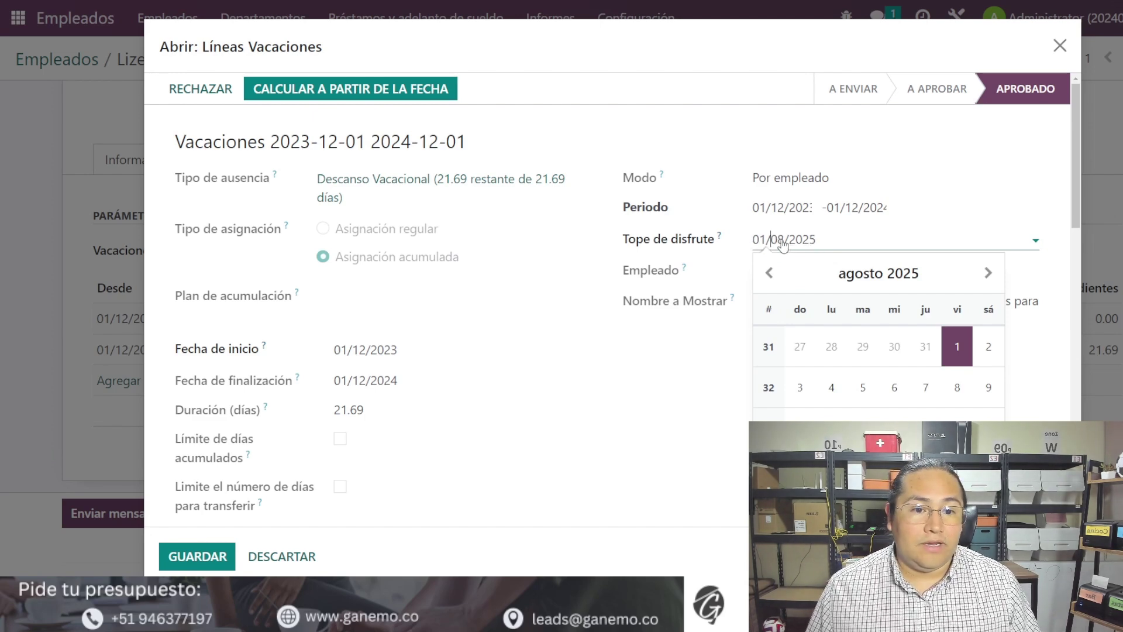
pyautogui.press('Delete')
pyautogui.press('Delete')
pyautogui.write('10')
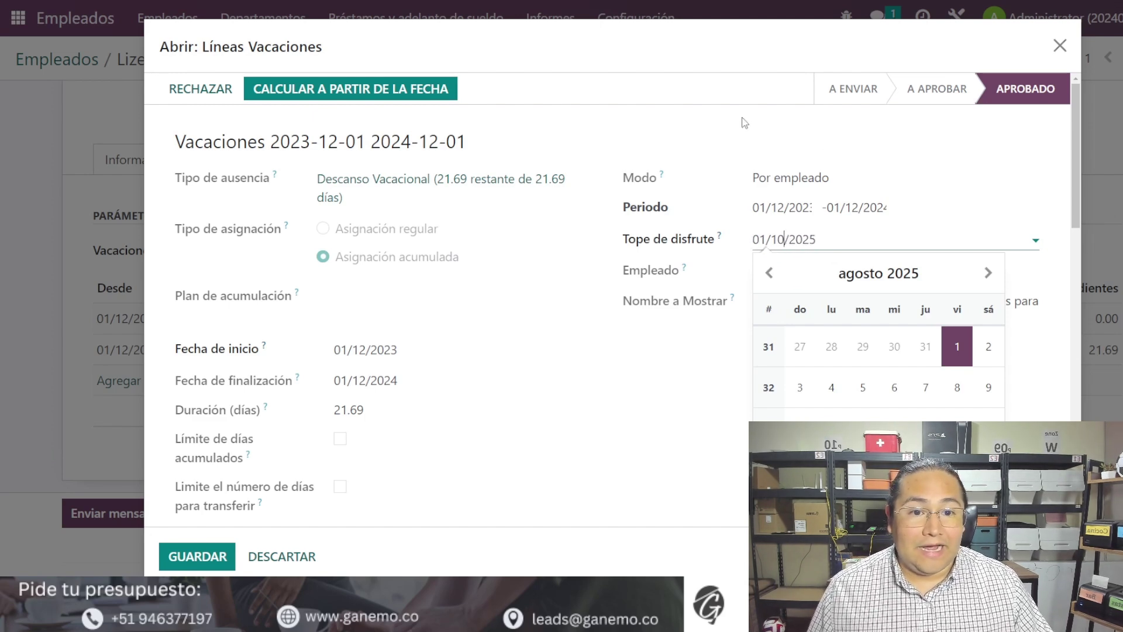
pyautogui.press('Return')
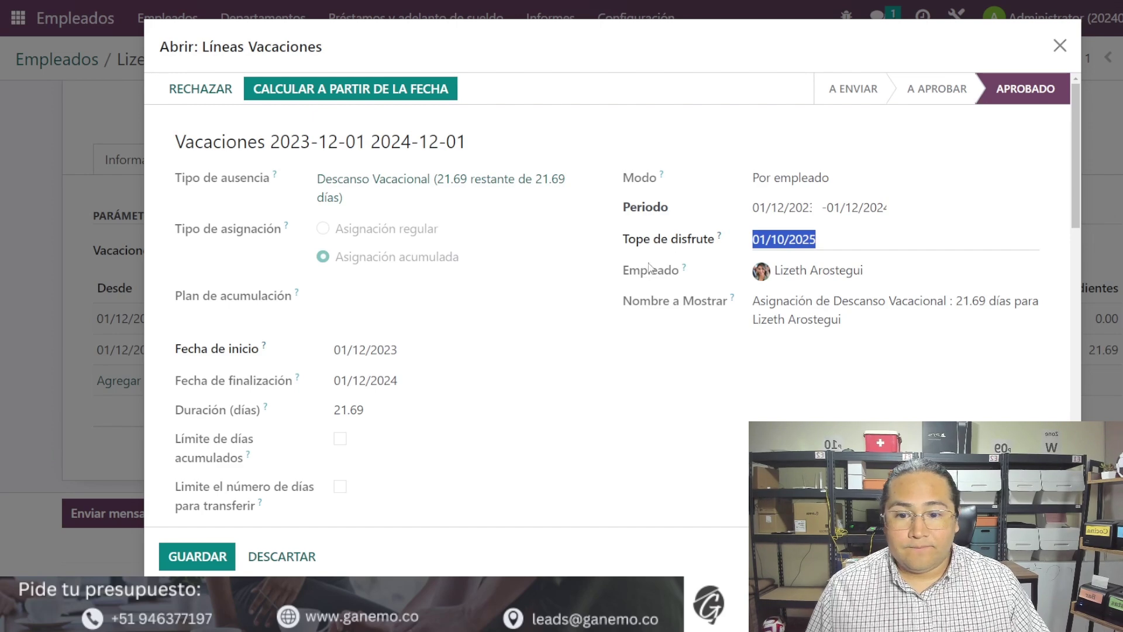
# Examine the line's Ausencias section, covering computed, taken and pending vacations and the absence list, and discard the form.
pyautogui.scroll(-10, 650, 275)
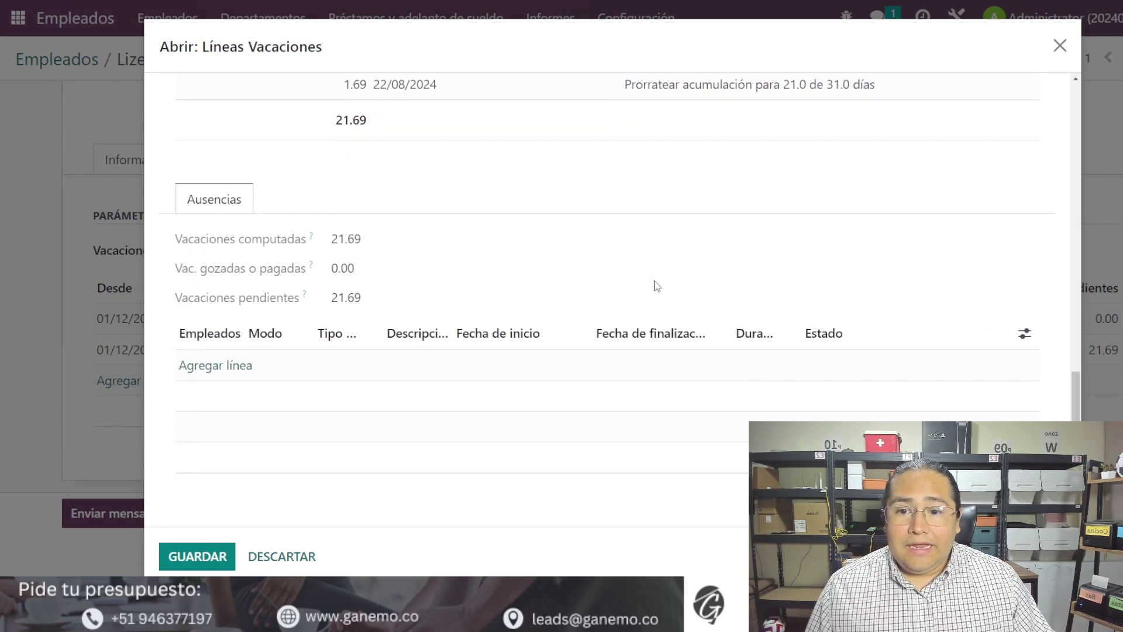
pyautogui.moveTo(184, 313); pyautogui.dragTo(608, 481)
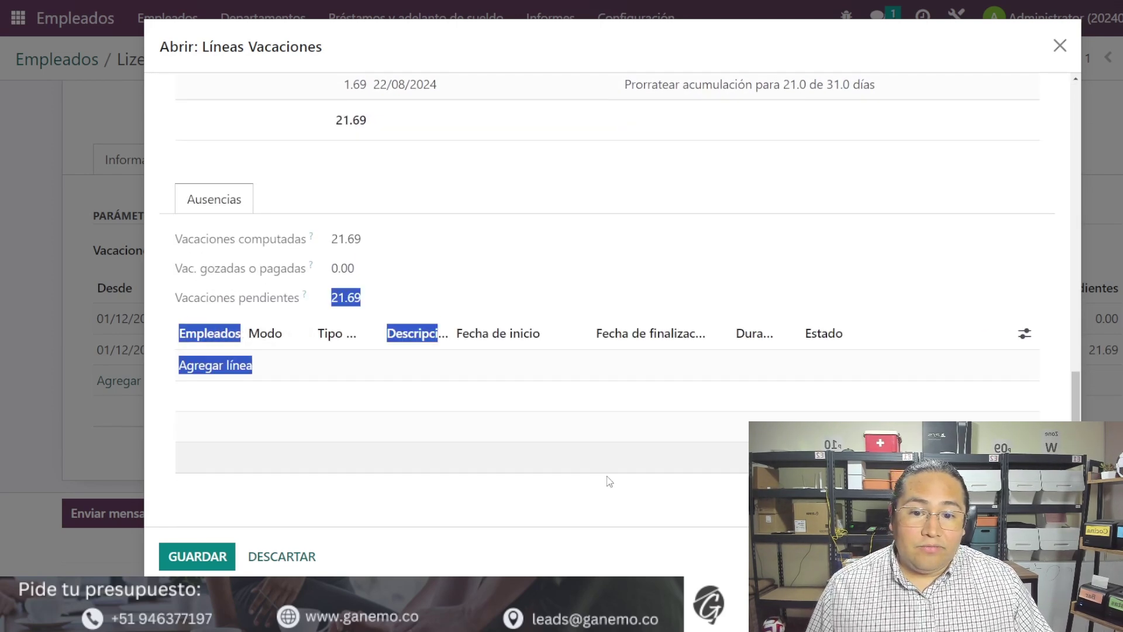
pyautogui.click(409, 410)
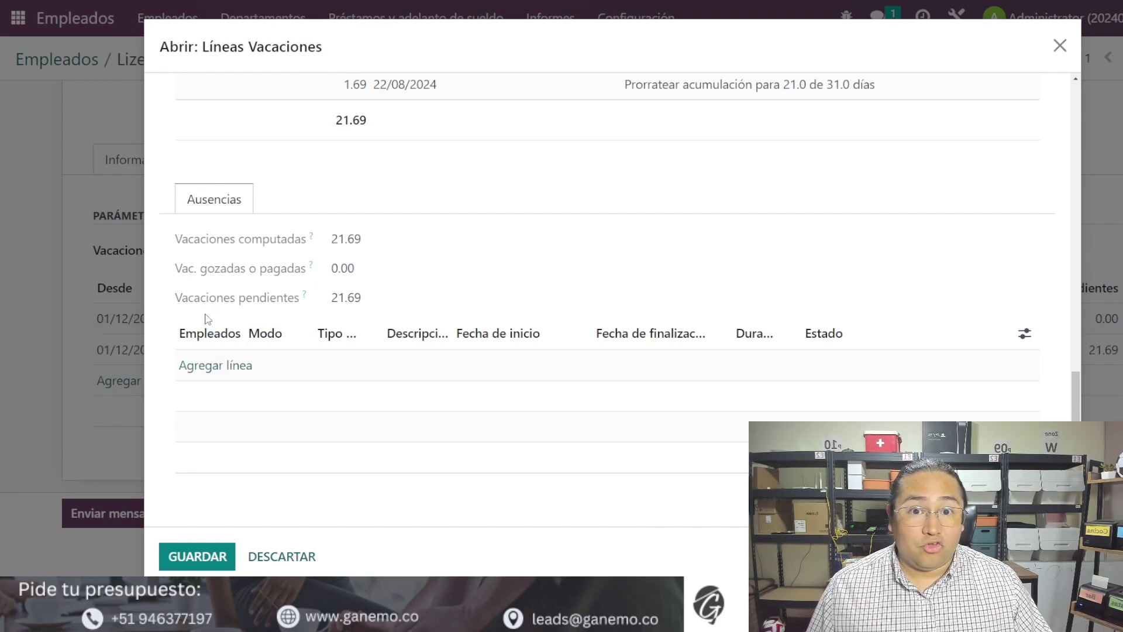
pyautogui.moveTo(210, 322)
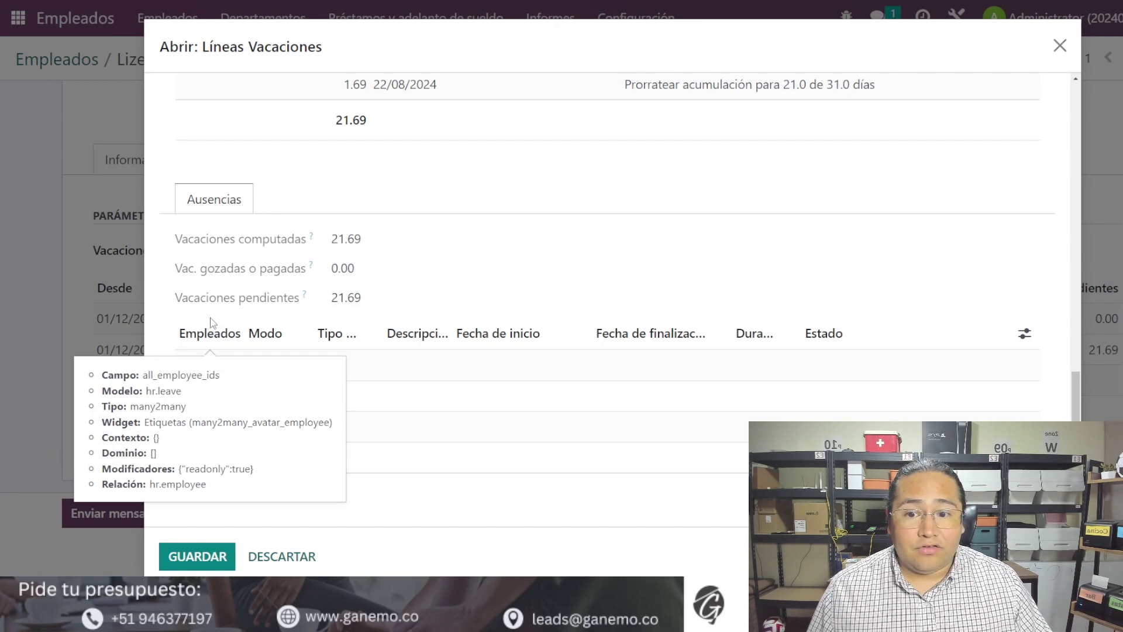
pyautogui.moveTo(178, 313); pyautogui.dragTo(632, 513)
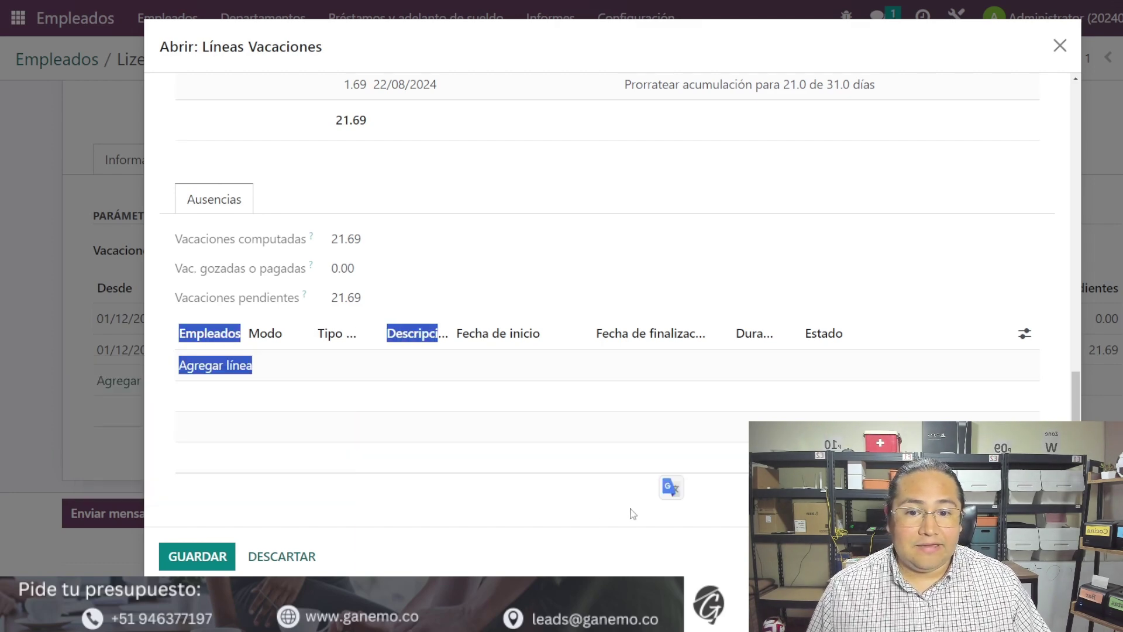
pyautogui.click(593, 511)
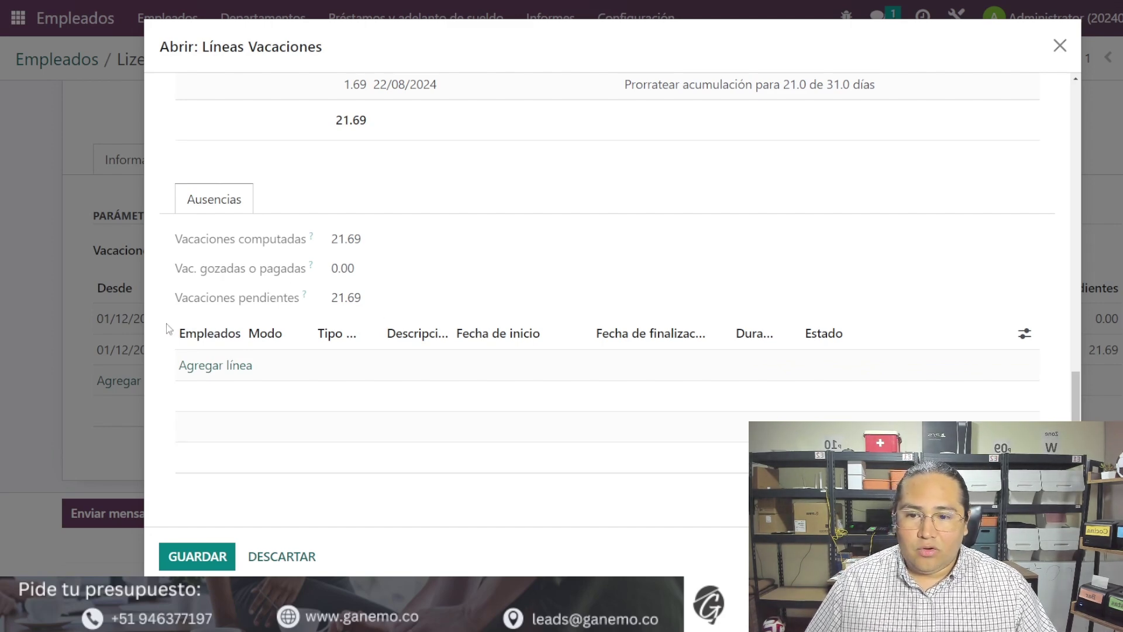
pyautogui.moveTo(169, 329); pyautogui.dragTo(475, 466)
pyautogui.click(422, 394)
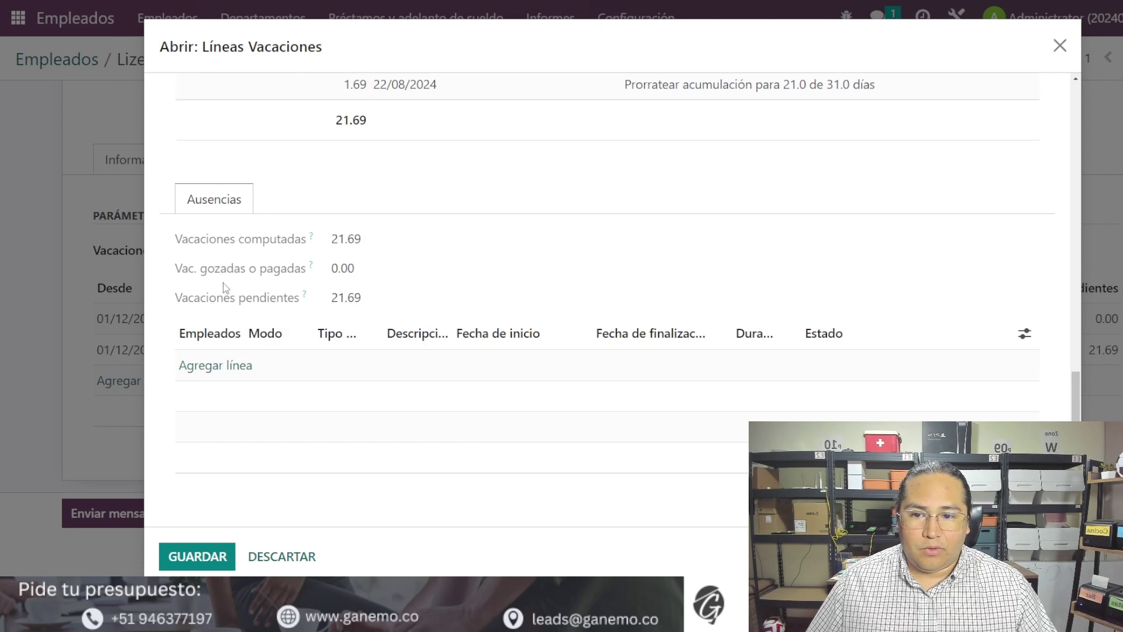
pyautogui.moveTo(209, 270); pyautogui.dragTo(356, 273)
pyautogui.click(348, 270)
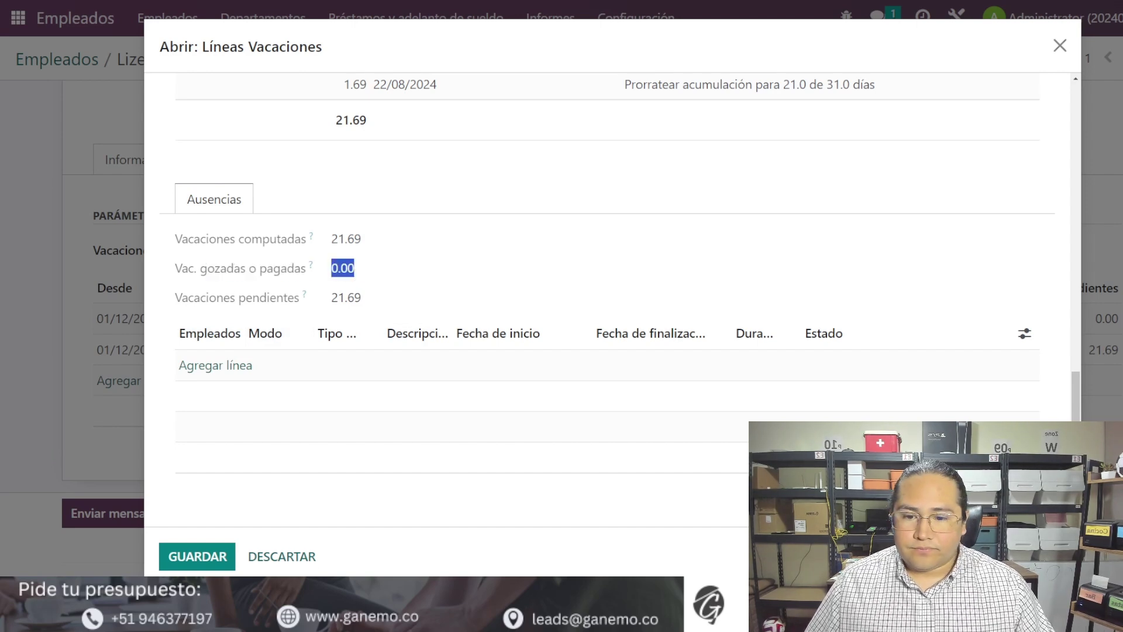
pyautogui.click(273, 557)
pyautogui.scroll(5, 434, 341)
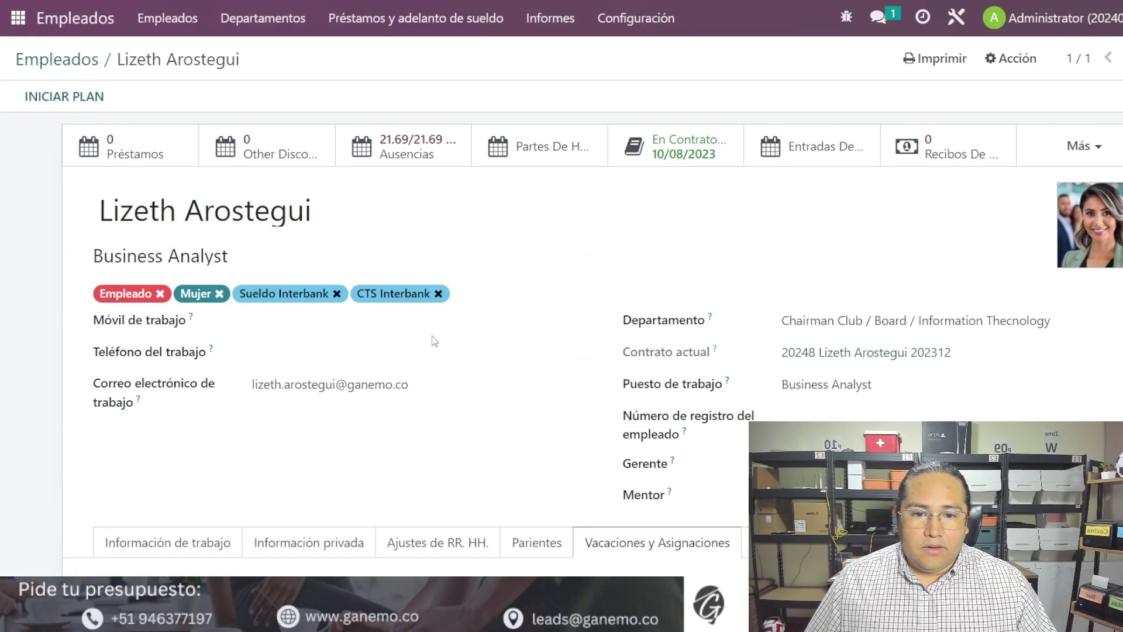
pyautogui.scroll(-6, 433, 342)
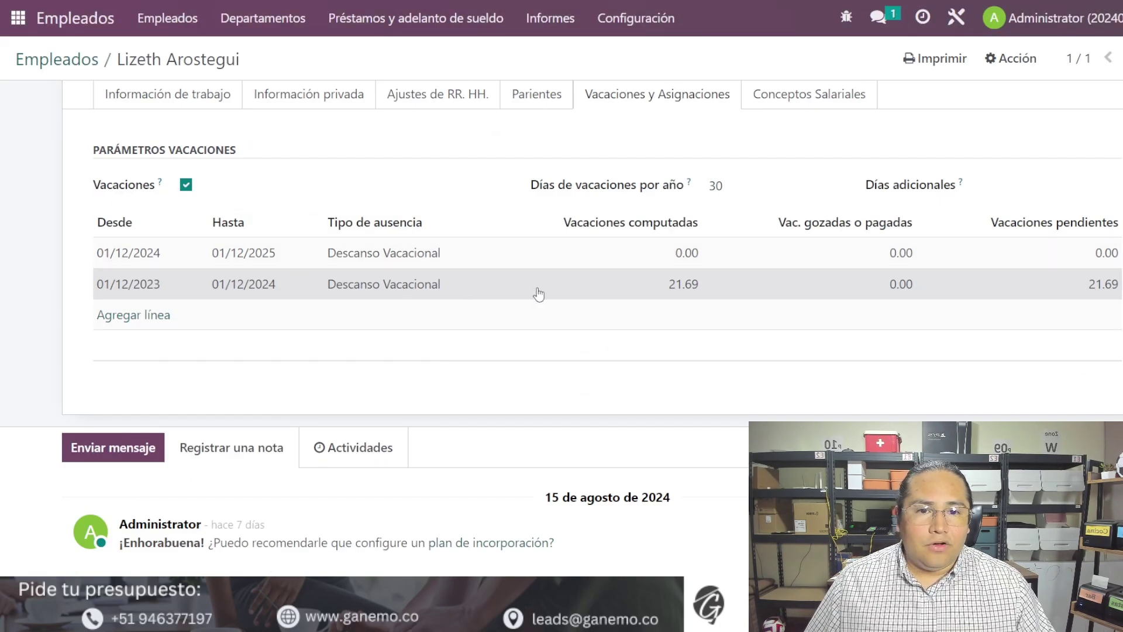
pyautogui.scroll(5, 491, 315)
pyautogui.scroll(-4, 491, 315)
pyautogui.scroll(6, 484, 298)
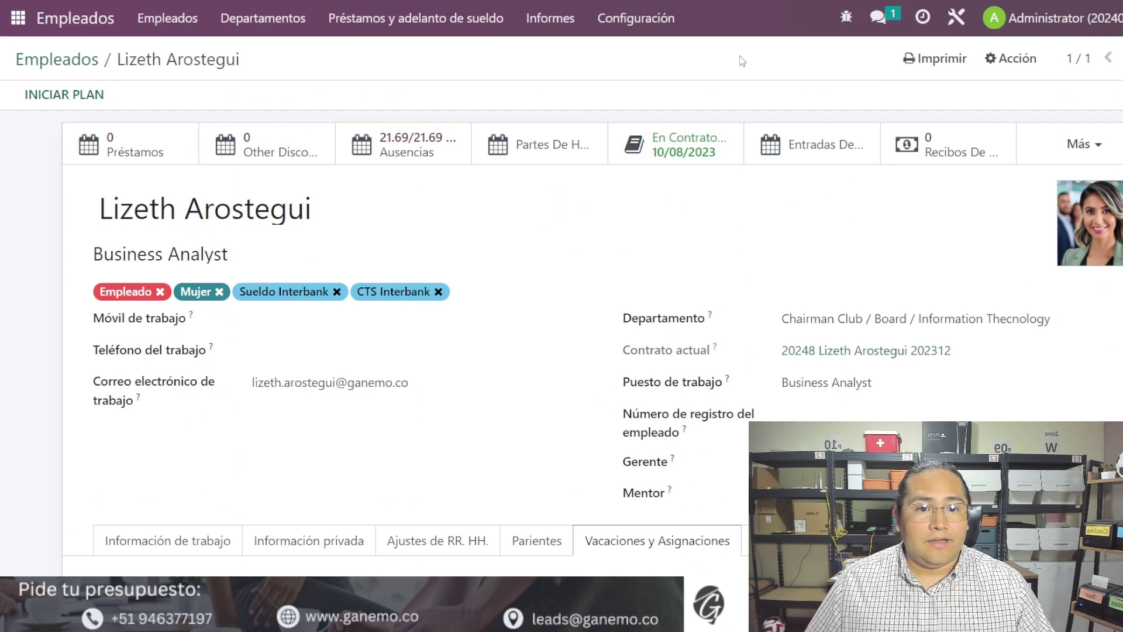
# Return to the employee list and remove the employee name search filter.
pyautogui.moveTo(383, 202); pyautogui.dragTo(178, 208)
pyautogui.click(81, 57)
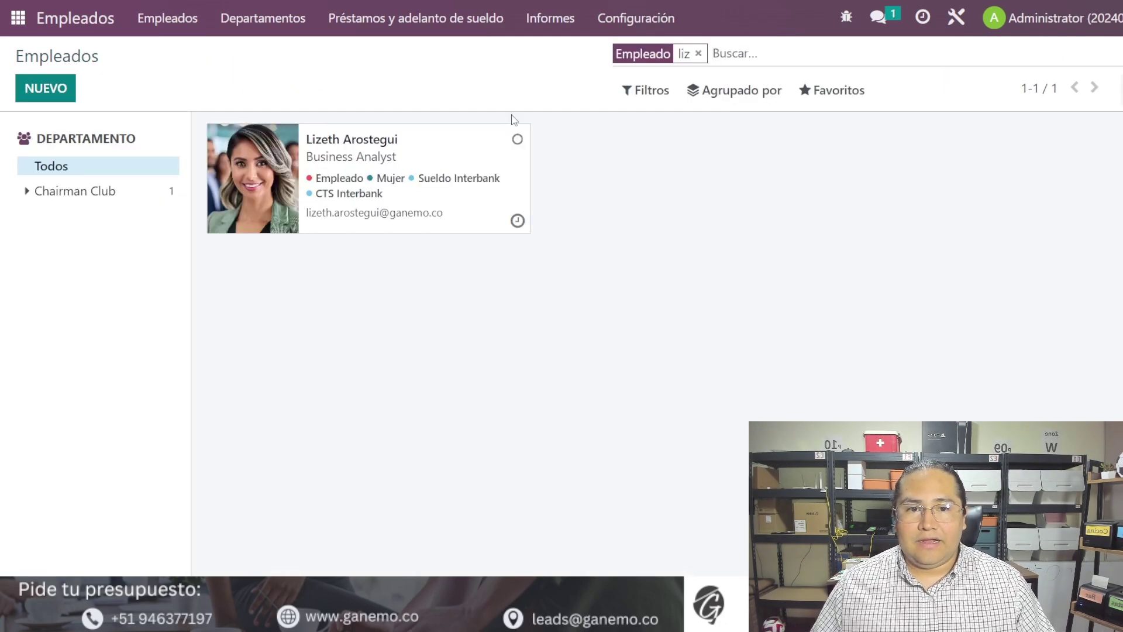
pyautogui.click(698, 54)
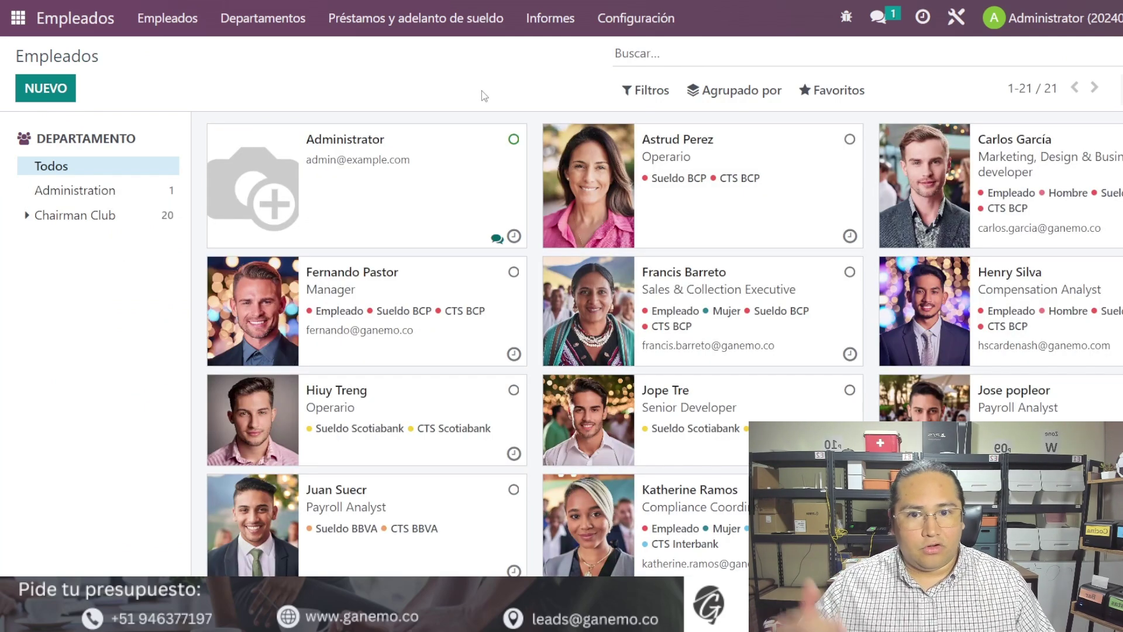
# Switch to the Ausencias app and open its Asignaciones approval list.
pyautogui.click(18, 17)
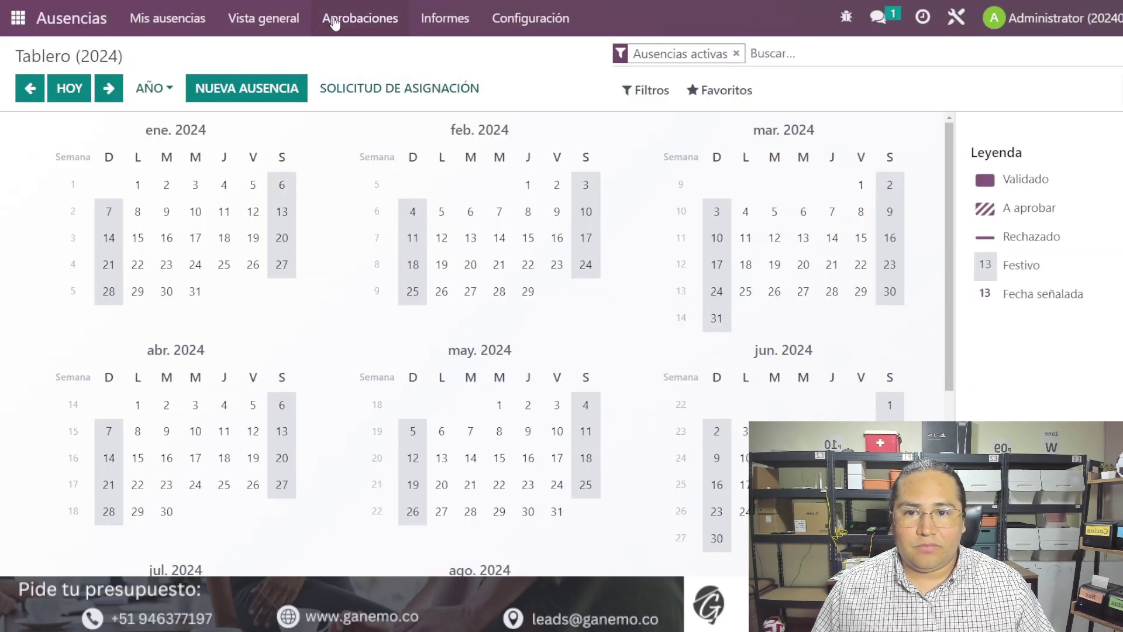
pyautogui.click(351, 21)
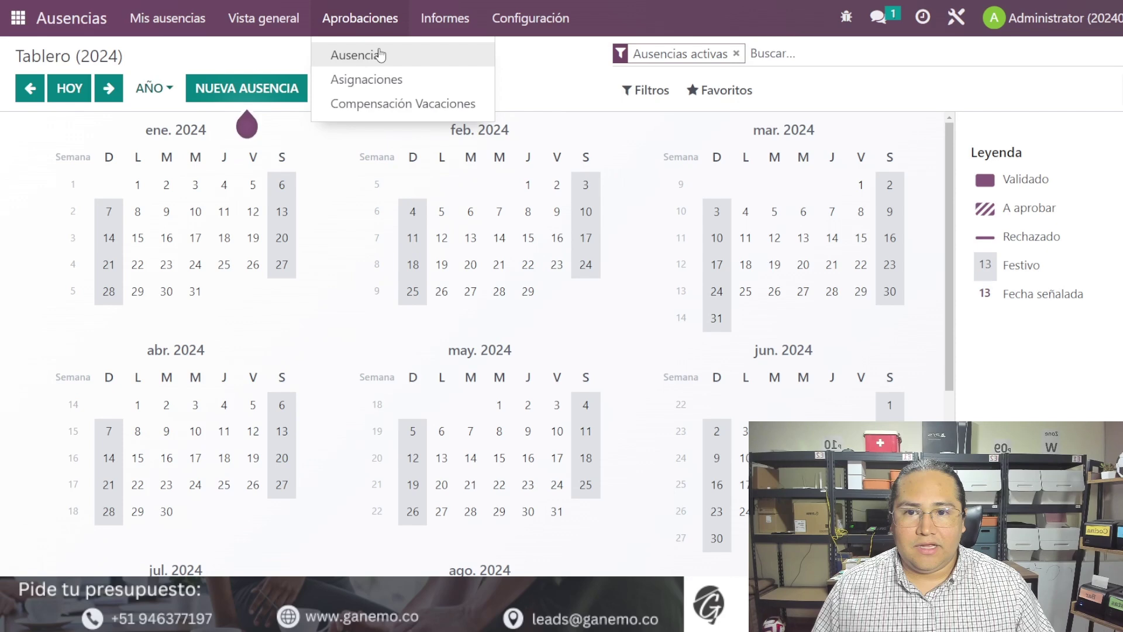
pyautogui.click(351, 79)
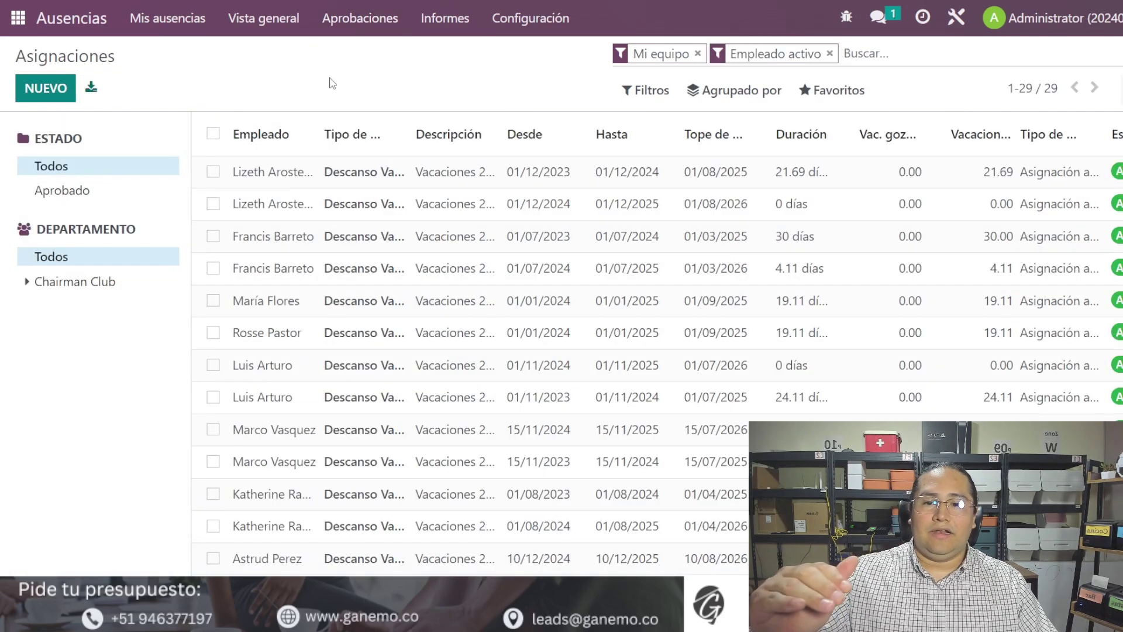
pyautogui.moveTo(328, 83); pyautogui.dragTo(536, 462)
pyautogui.click(443, 88)
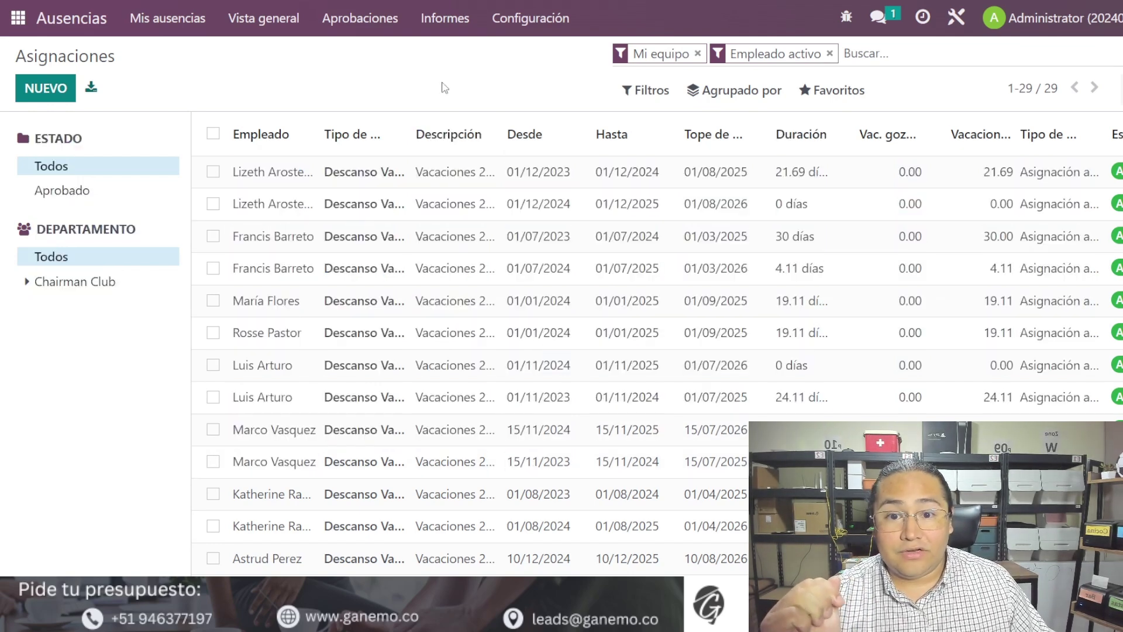
# Mark and unmark the first employee's two vacation lines and look through the whole allocation list.
pyautogui.click(213, 171)
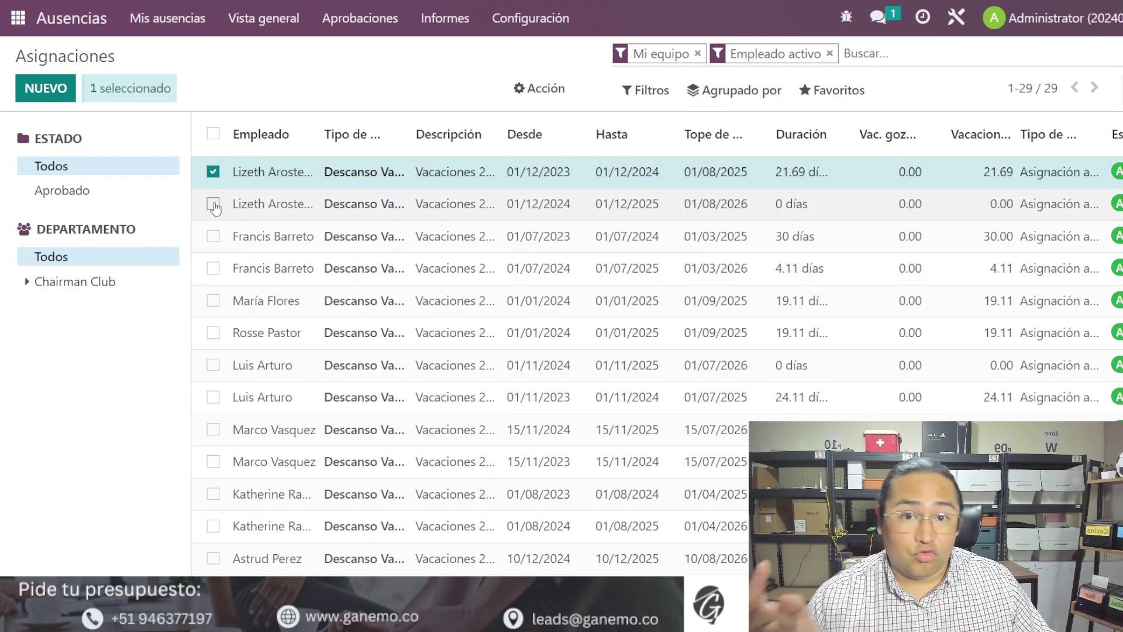
pyautogui.click(213, 204)
pyautogui.click(213, 172)
pyautogui.click(213, 204)
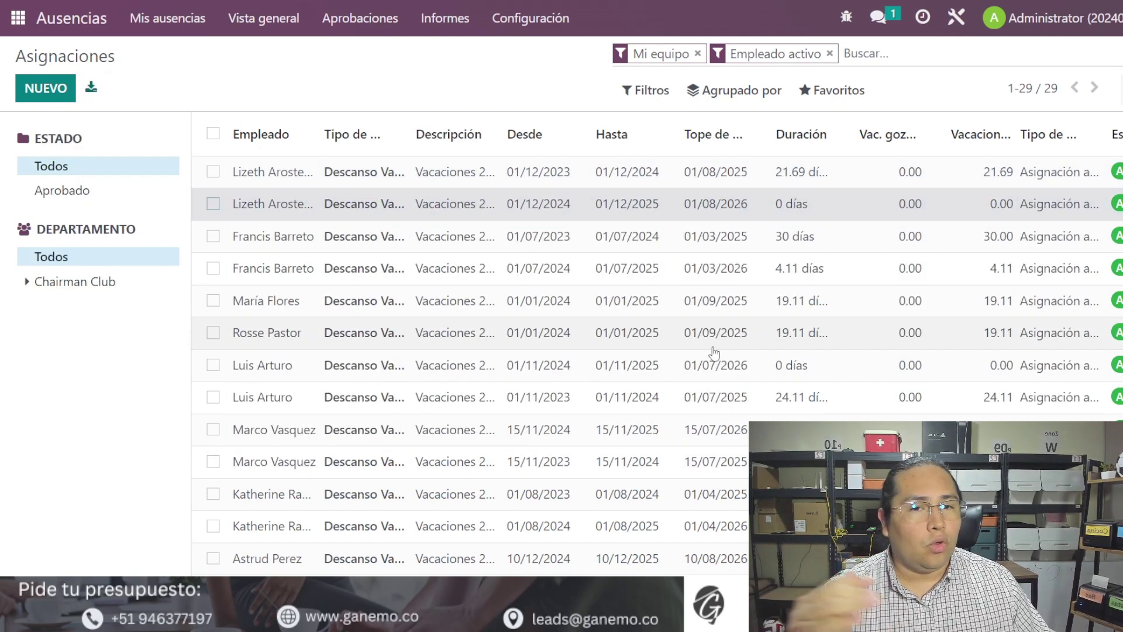
pyautogui.scroll(-5, 714, 357)
pyautogui.scroll(-3, 714, 366)
pyautogui.scroll(8, 725, 380)
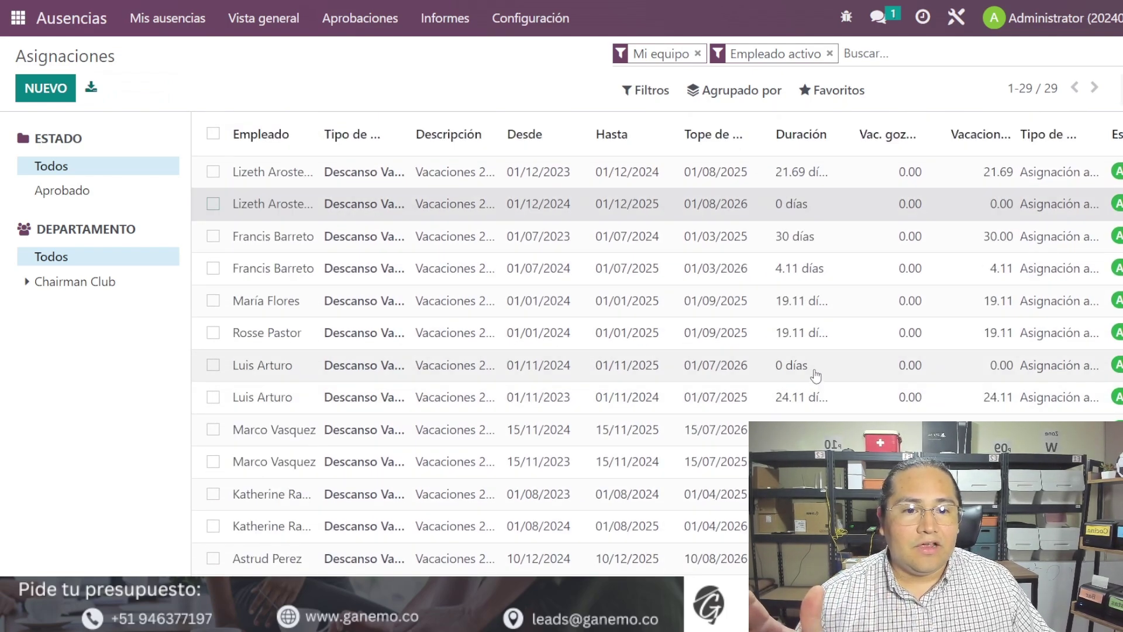
# Adjust the width of the Tope de disfrute column and sort the allocations by it in ascending order.
pyautogui.moveTo(765, 126); pyautogui.dragTo(805, 125)
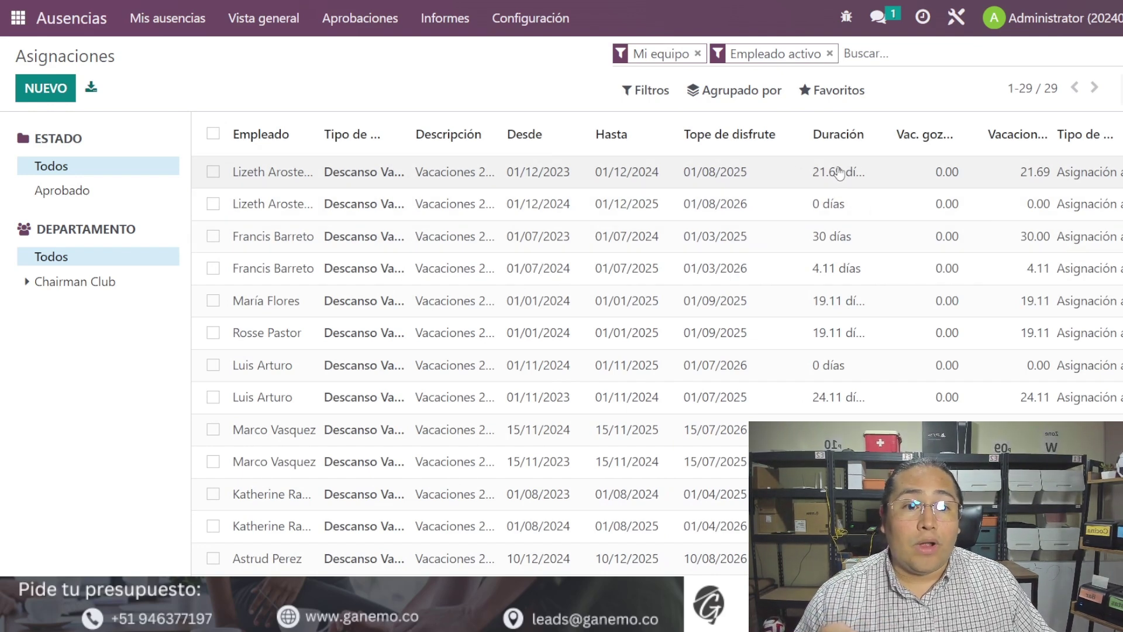
pyautogui.moveTo(806, 129); pyautogui.dragTo(777, 130)
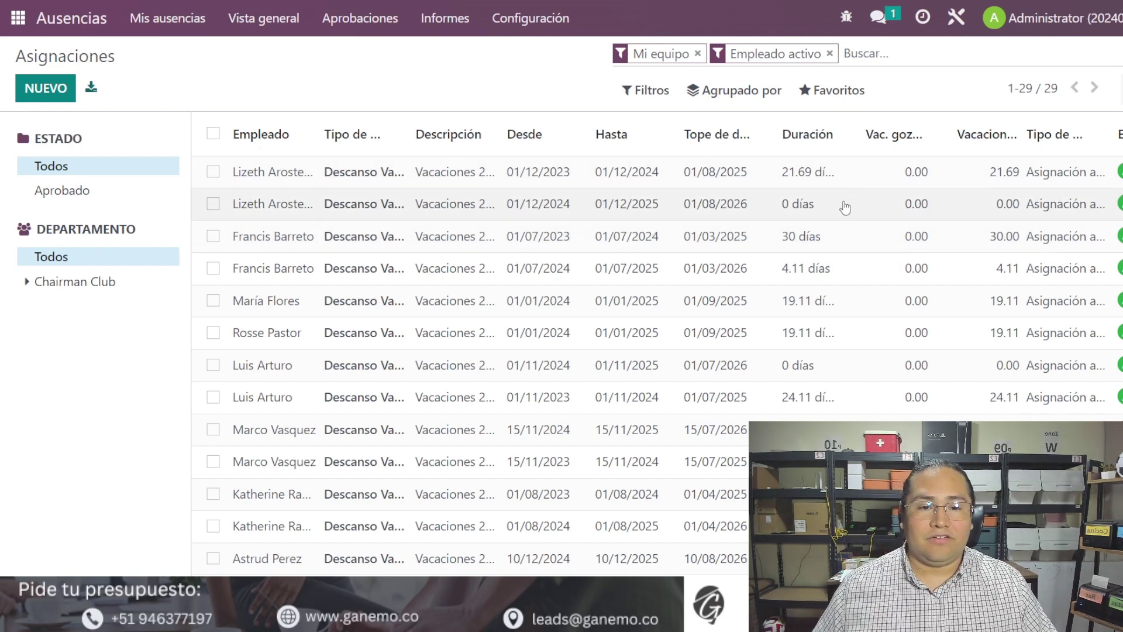
pyautogui.click(735, 140)
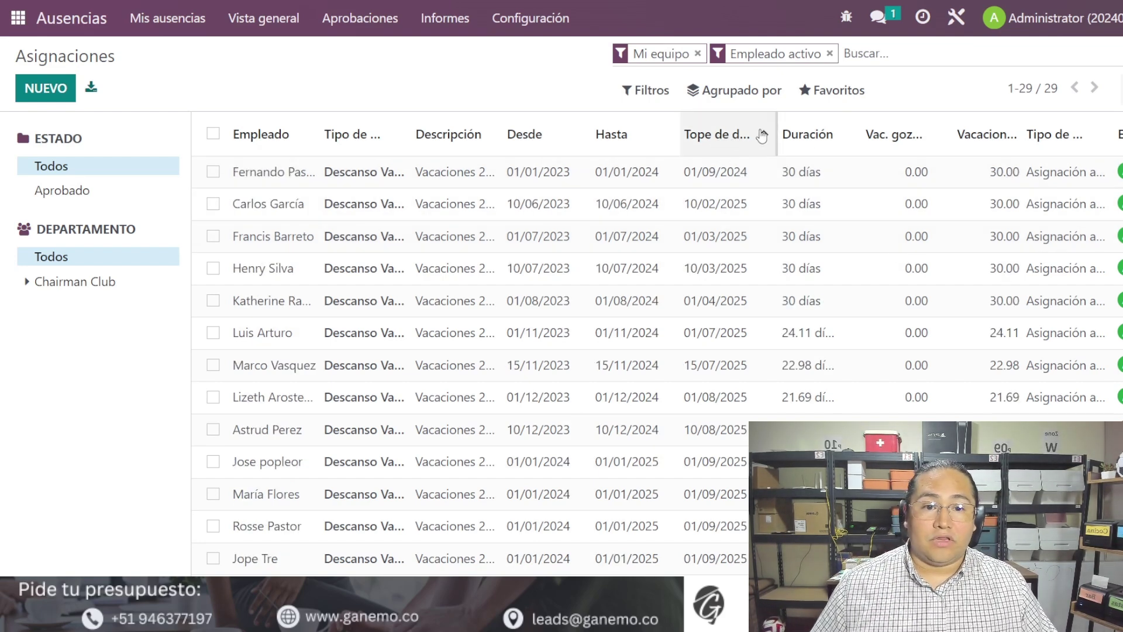
pyautogui.click(646, 89)
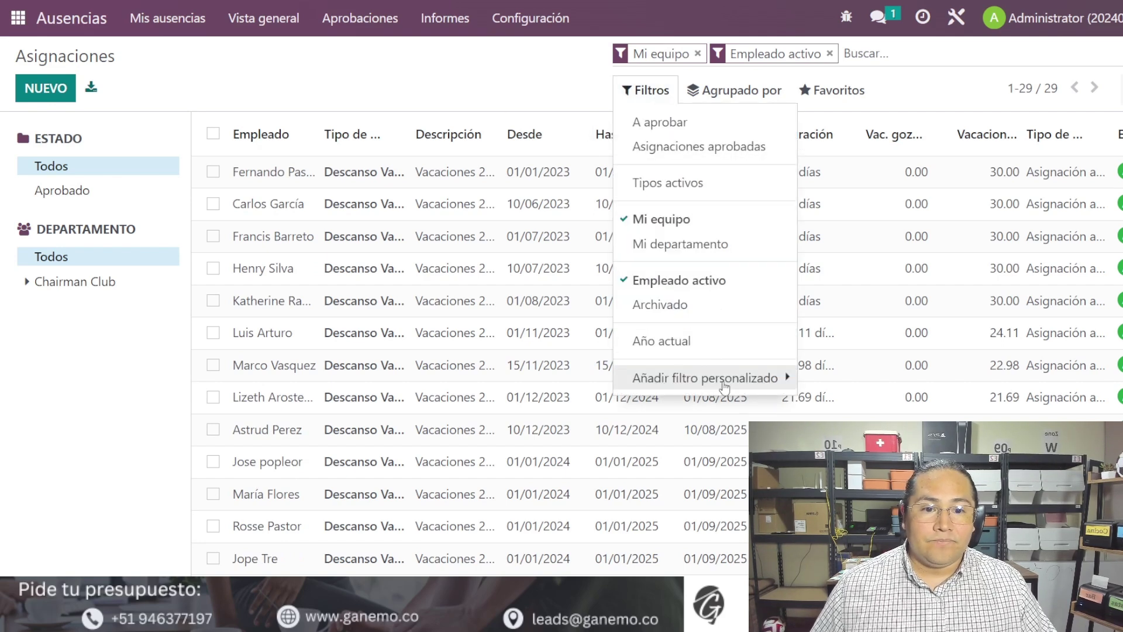
pyautogui.click(704, 379)
pyautogui.click(883, 379)
pyautogui.press('f')
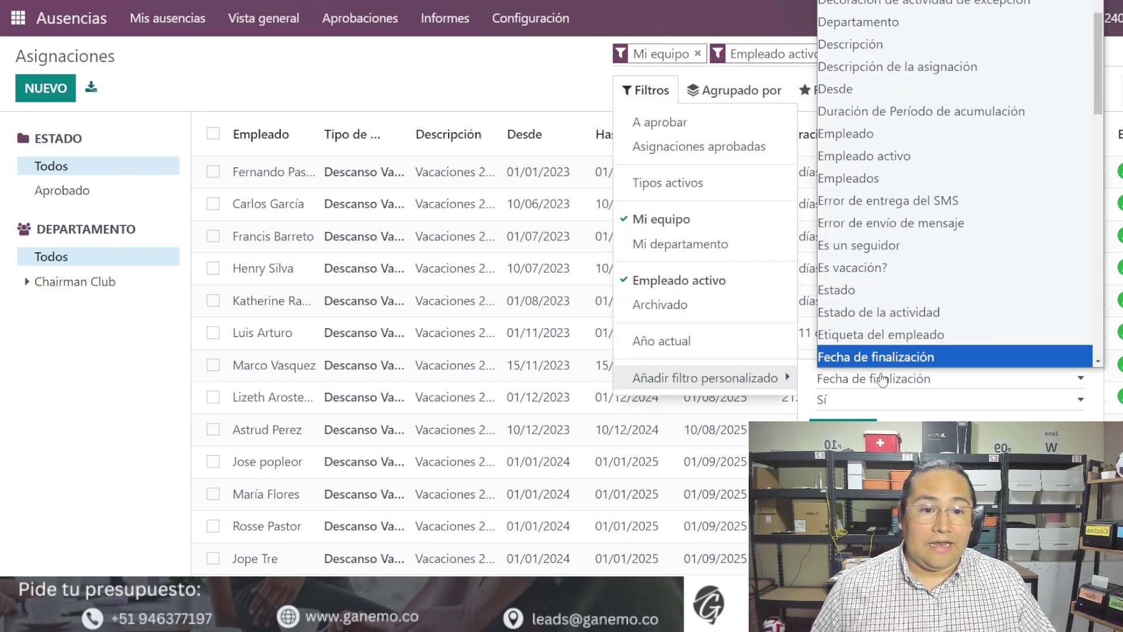
pyautogui.scroll(-4, 894, 354)
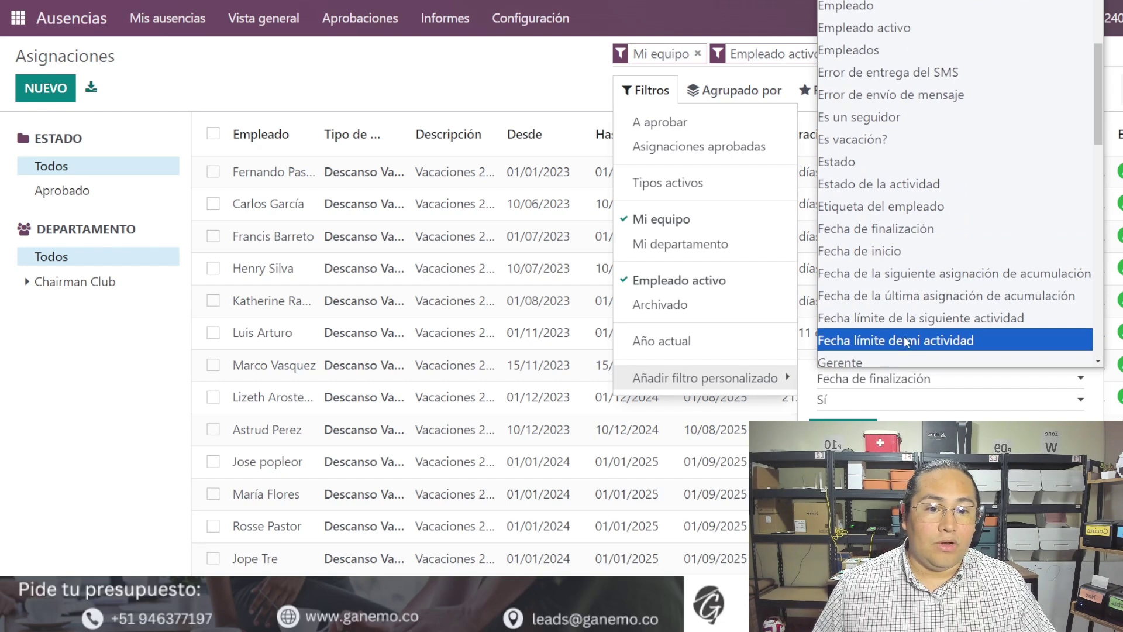
pyautogui.scroll(-3, 907, 343)
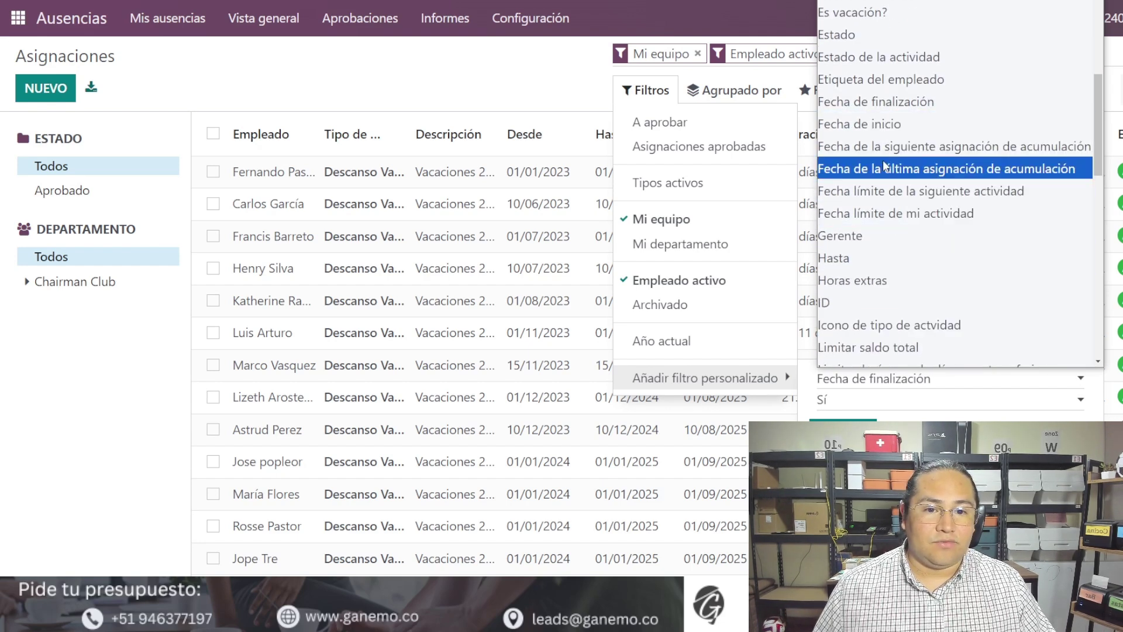
pyautogui.click(534, 89)
pyautogui.click(534, 89)
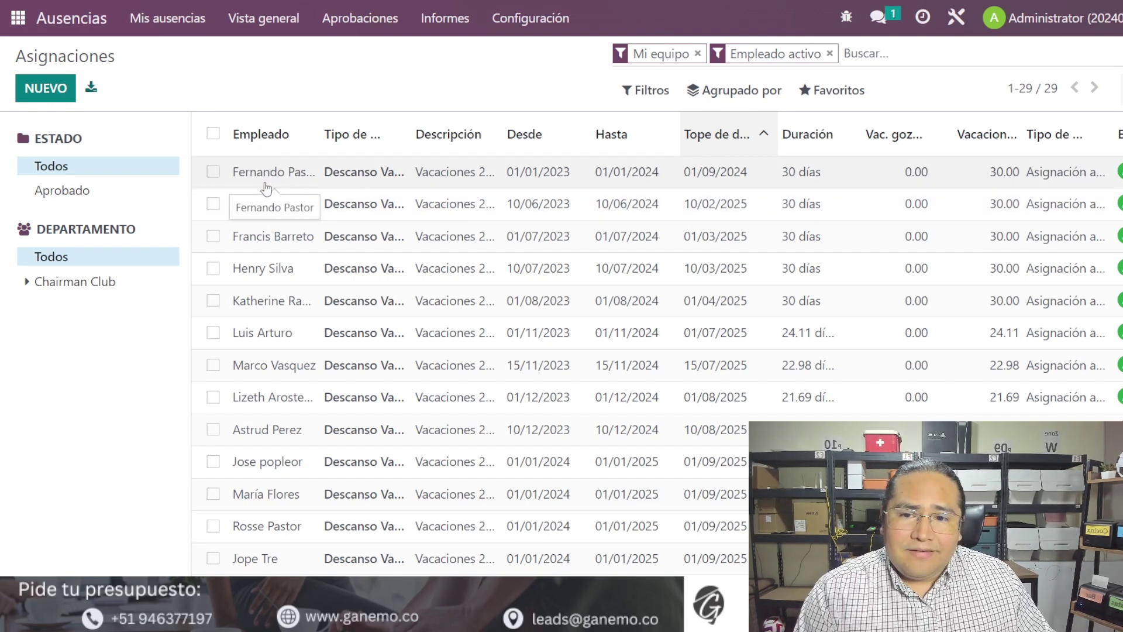
# Select all the allocation lines, look through the sorted list and clear the selection.
pyautogui.click(213, 133)
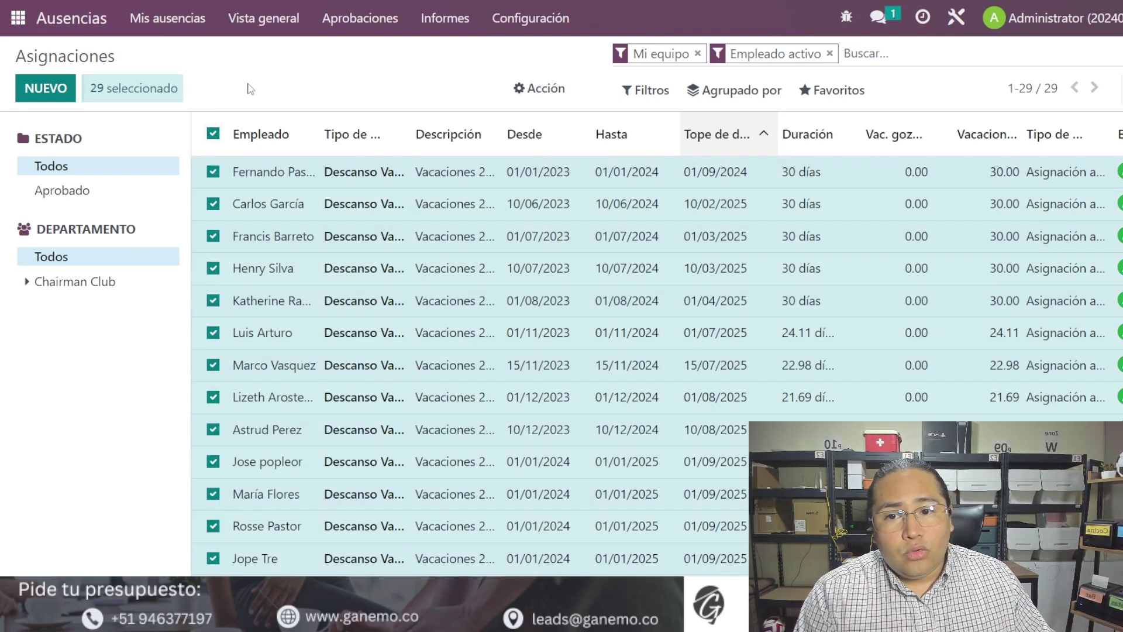
pyautogui.click(213, 134)
pyautogui.click(213, 134)
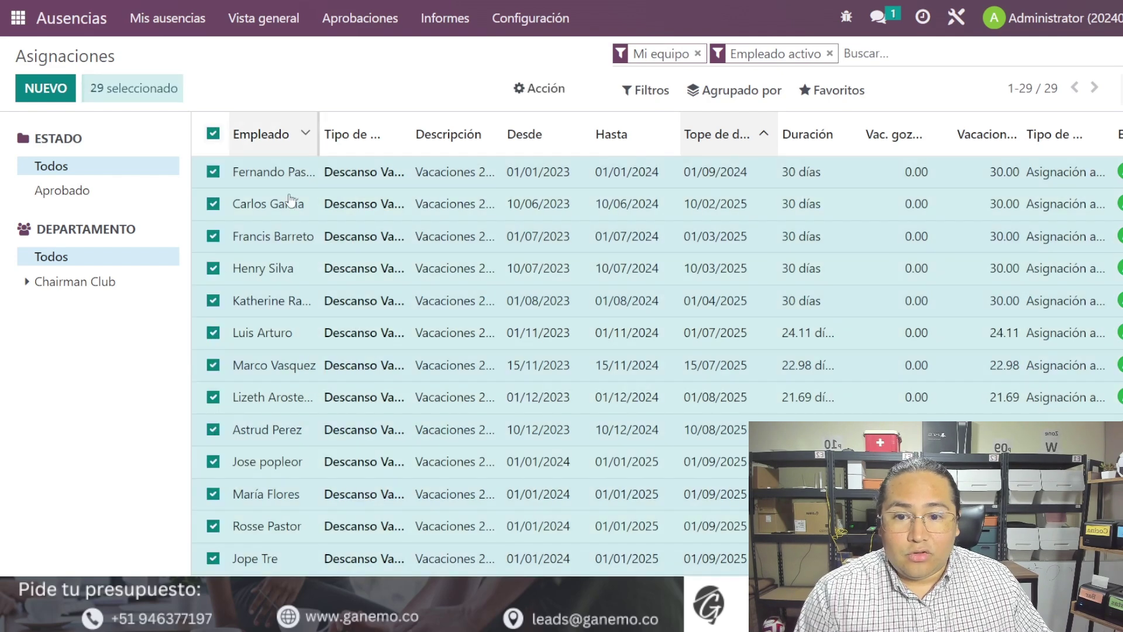
pyautogui.scroll(-8, 351, 303)
pyautogui.scroll(8, 351, 303)
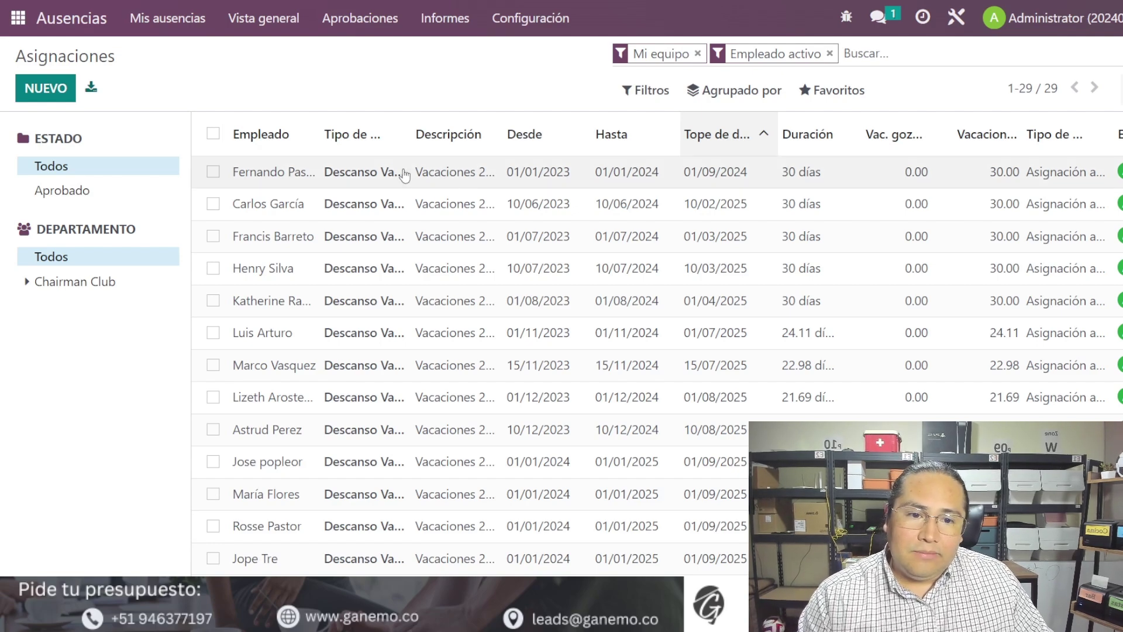
pyautogui.scroll(-8, 404, 193)
pyautogui.scroll(8, 407, 224)
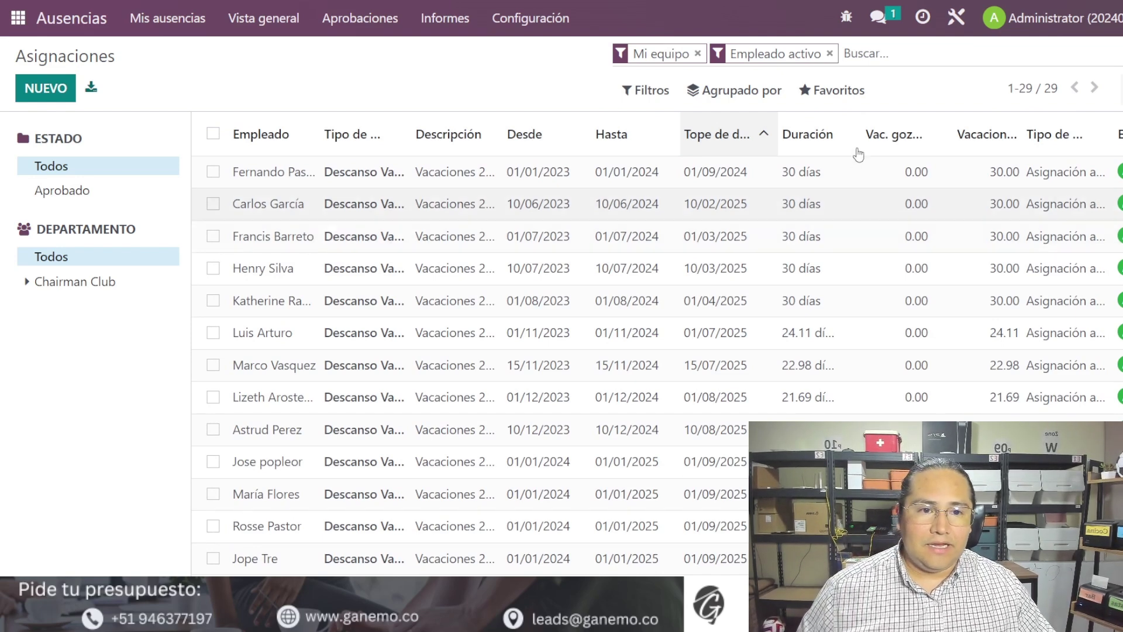
# Filter the allocations by the employee's first name and widen the Empleado column to show the full name.
pyautogui.write('fert')
pyautogui.press('Return')
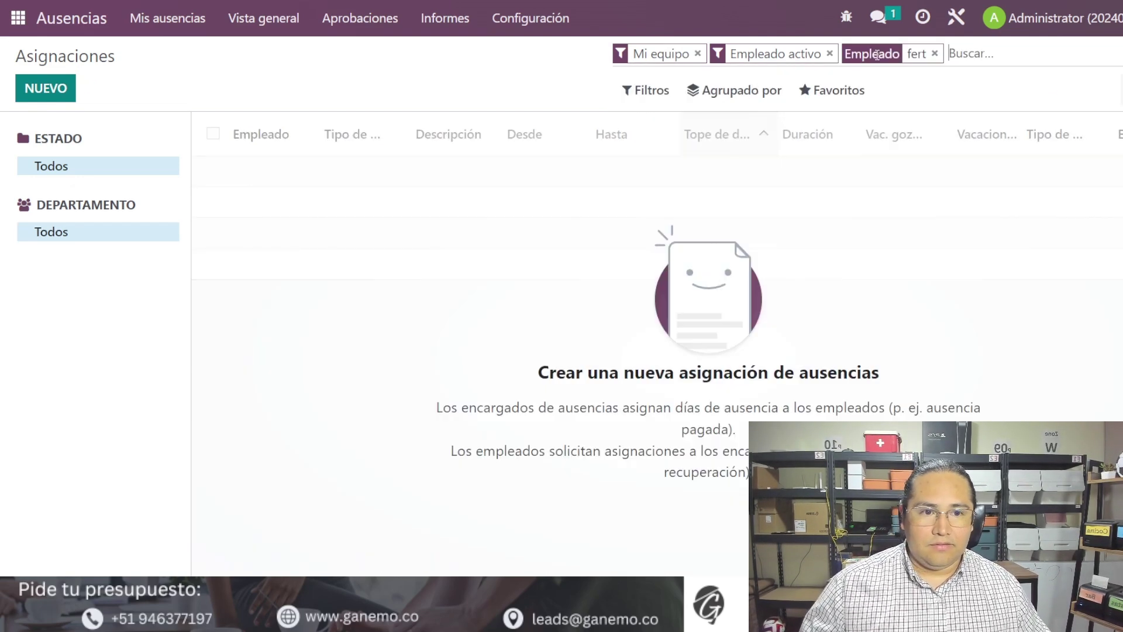
pyautogui.press('BackSpace')
pyautogui.write('liz')
pyautogui.press('Return')
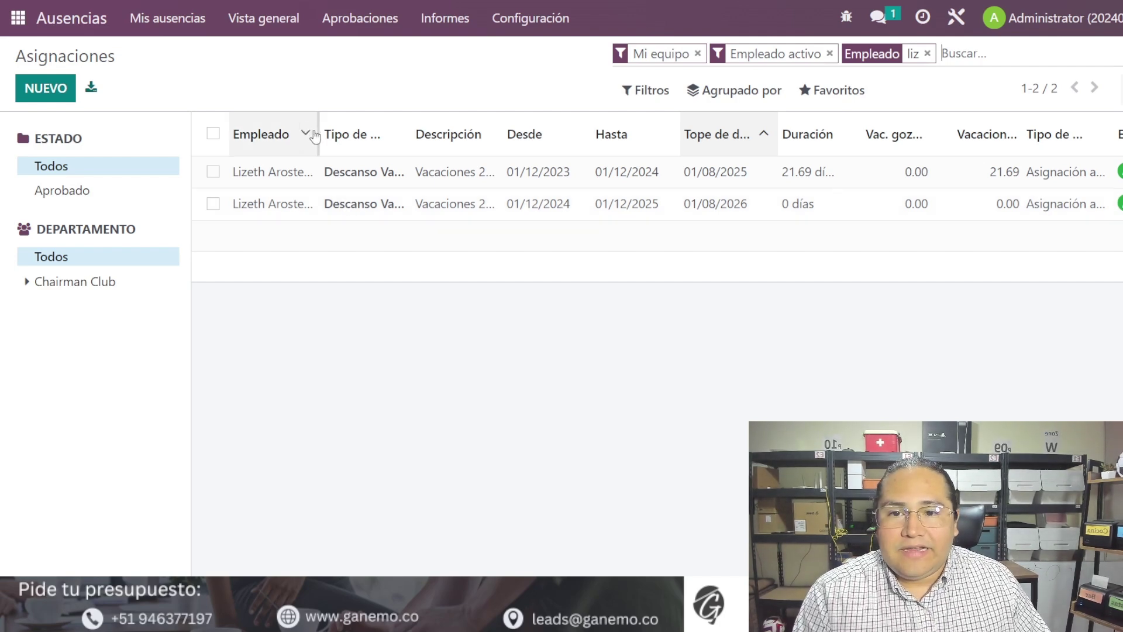
pyautogui.moveTo(319, 134); pyautogui.dragTo(328, 135)
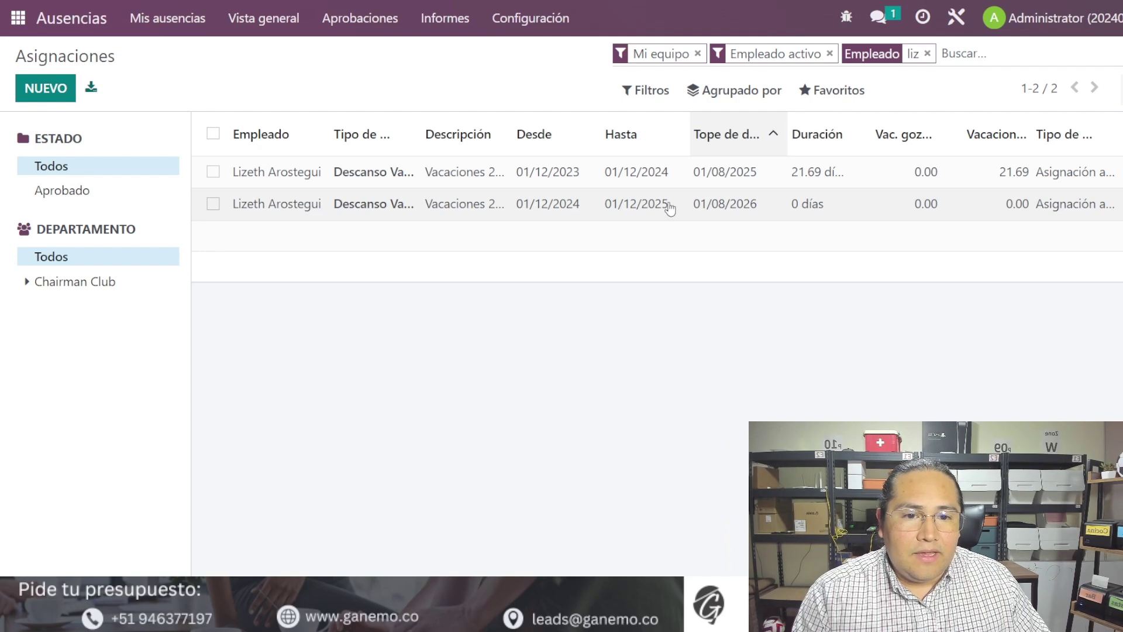
# Open the employee's vacation allocation for 01/12/2024 to 01/12/2025 and review its period name and Ausencias section.
pyautogui.click(709, 208)
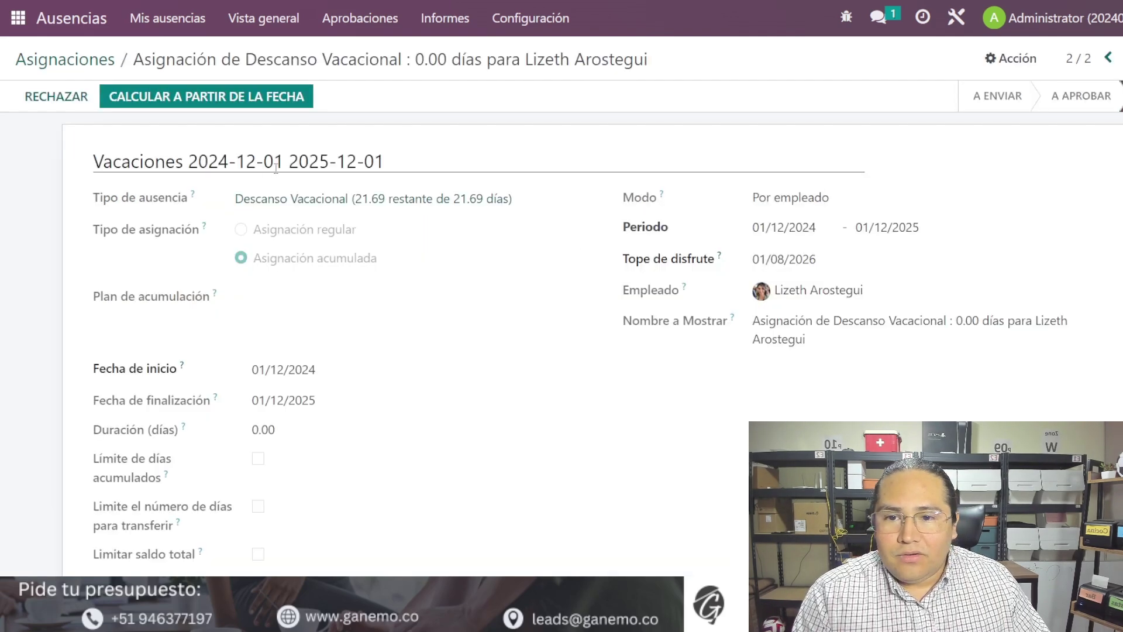
pyautogui.moveTo(400, 161); pyautogui.dragTo(209, 160)
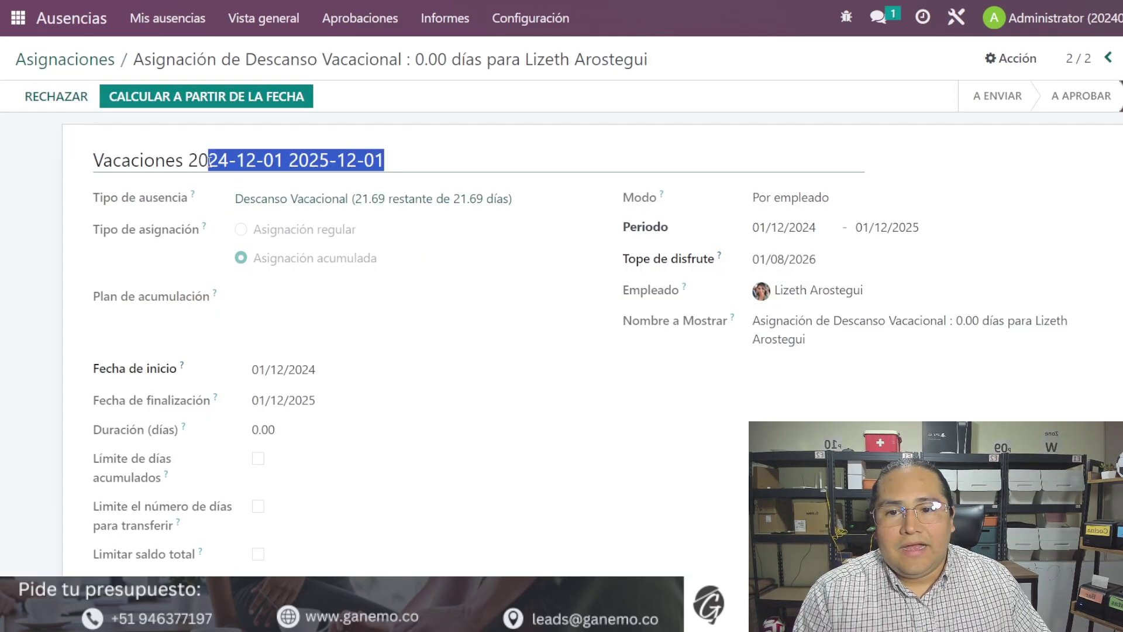
pyautogui.click(204, 162)
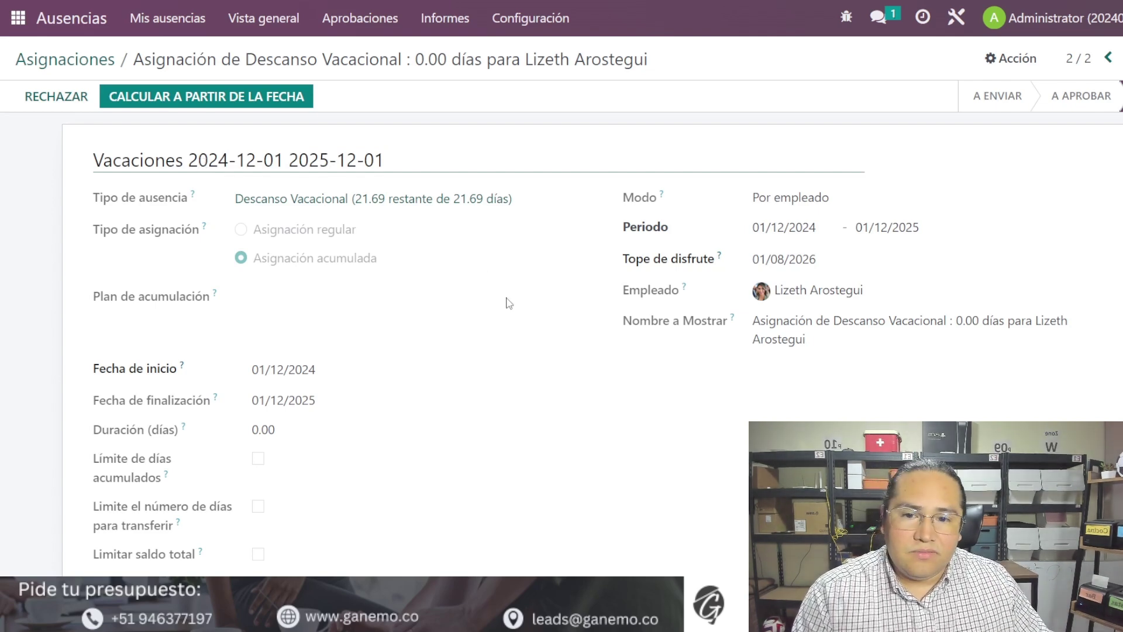
pyautogui.scroll(-10, 509, 316)
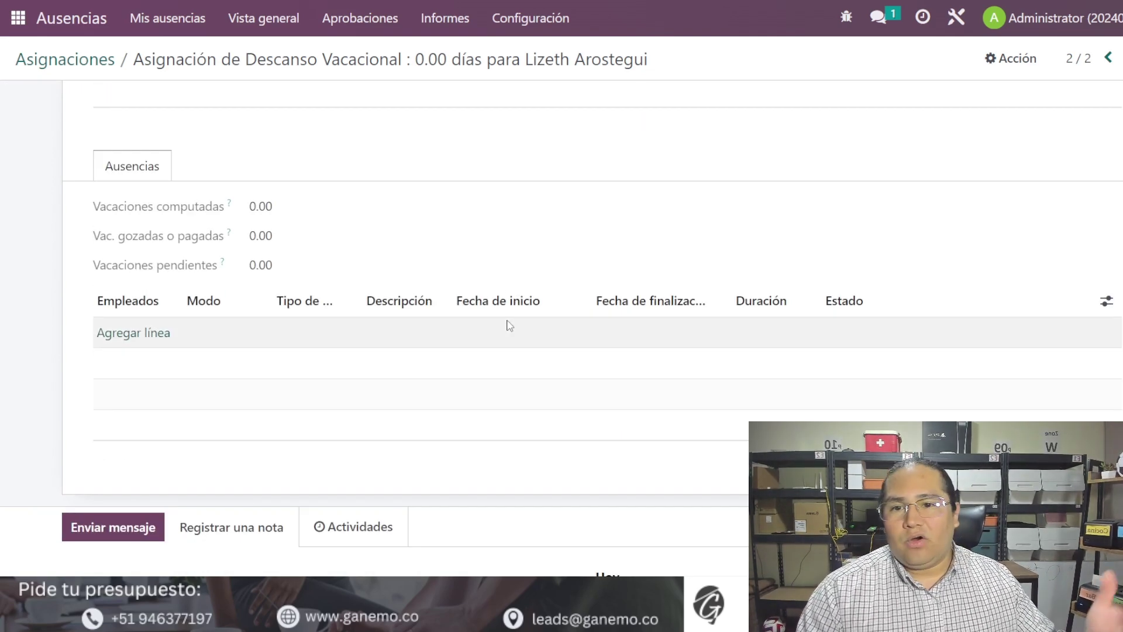
pyautogui.scroll(5, 349, 356)
pyautogui.scroll(5, 350, 355)
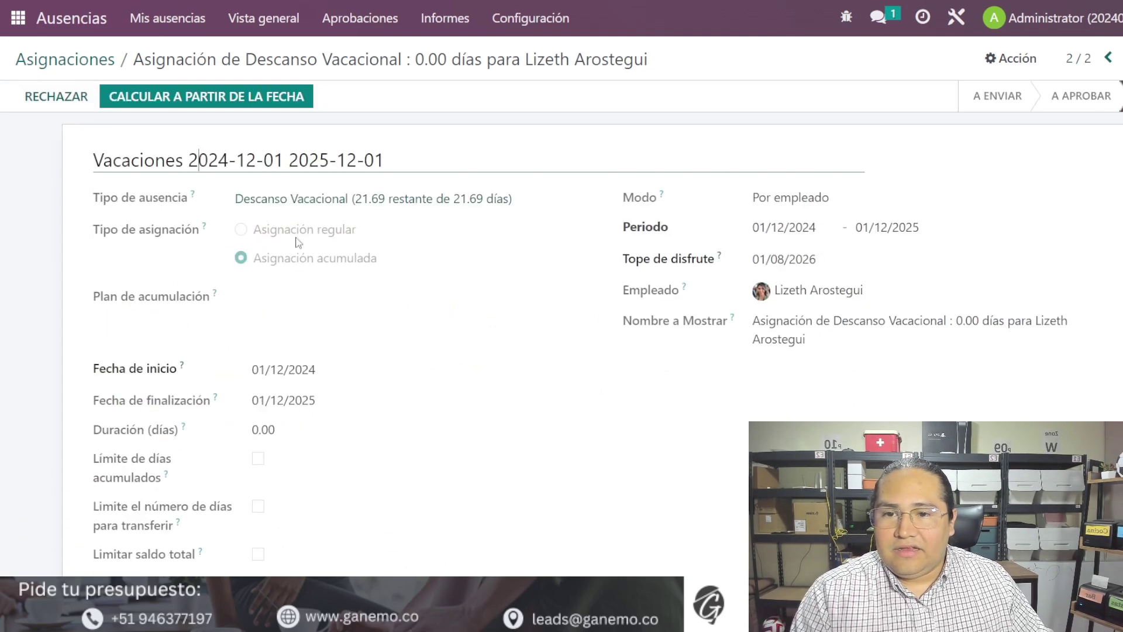
# Reject the 01/12/2024 to 01/12/2025 vacation allocation and try to delete it in the rejected state.
pyautogui.click(62, 99)
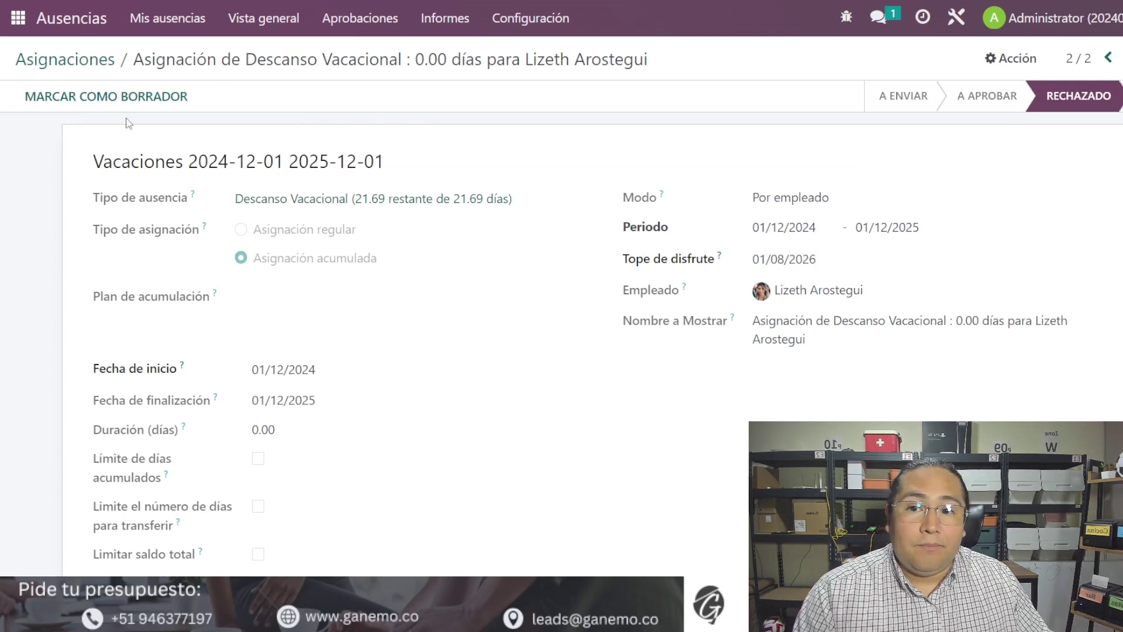
pyautogui.click(1011, 58)
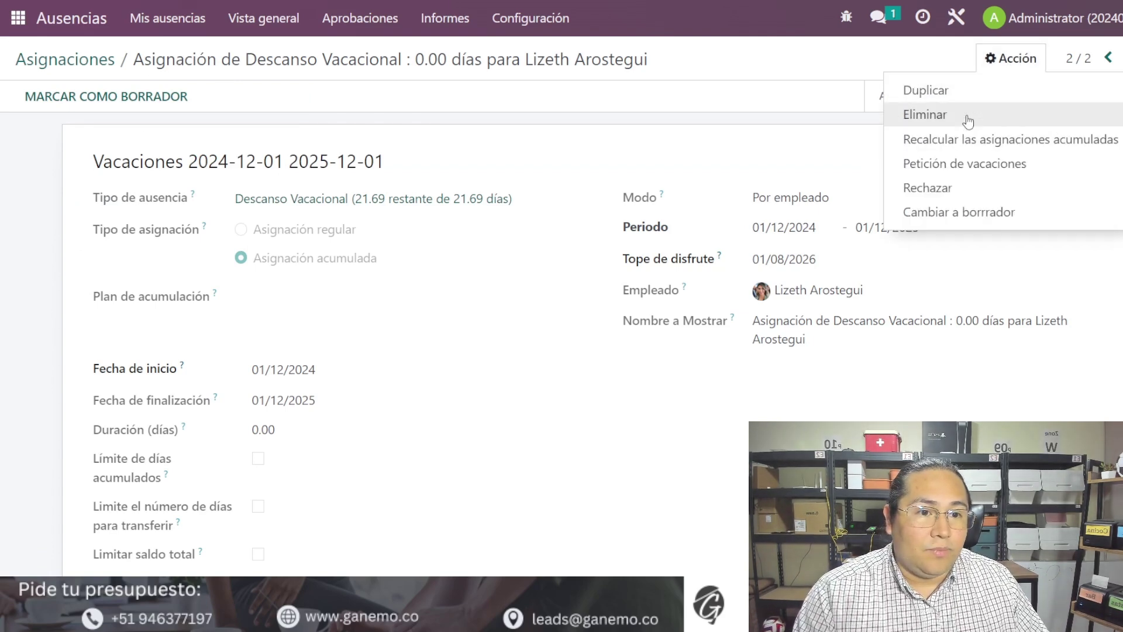
pyautogui.click(921, 113)
pyautogui.click(368, 162)
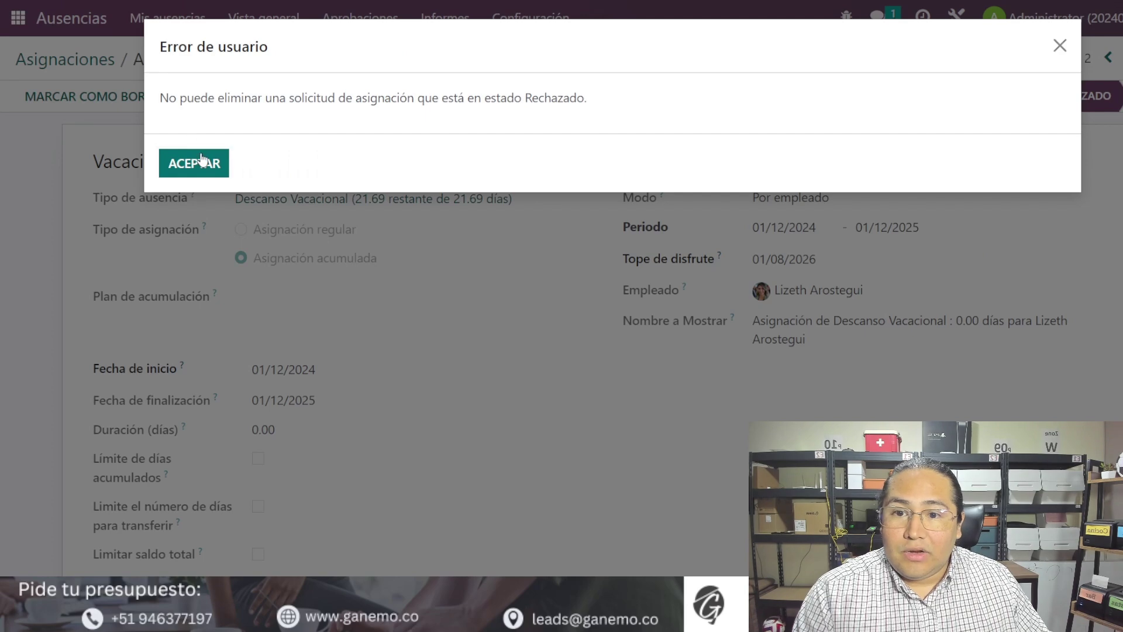
pyautogui.click(204, 169)
# Set the rejected vacation allocation back to draft and delete it, returning to the Asignaciones list.
pyautogui.click(167, 99)
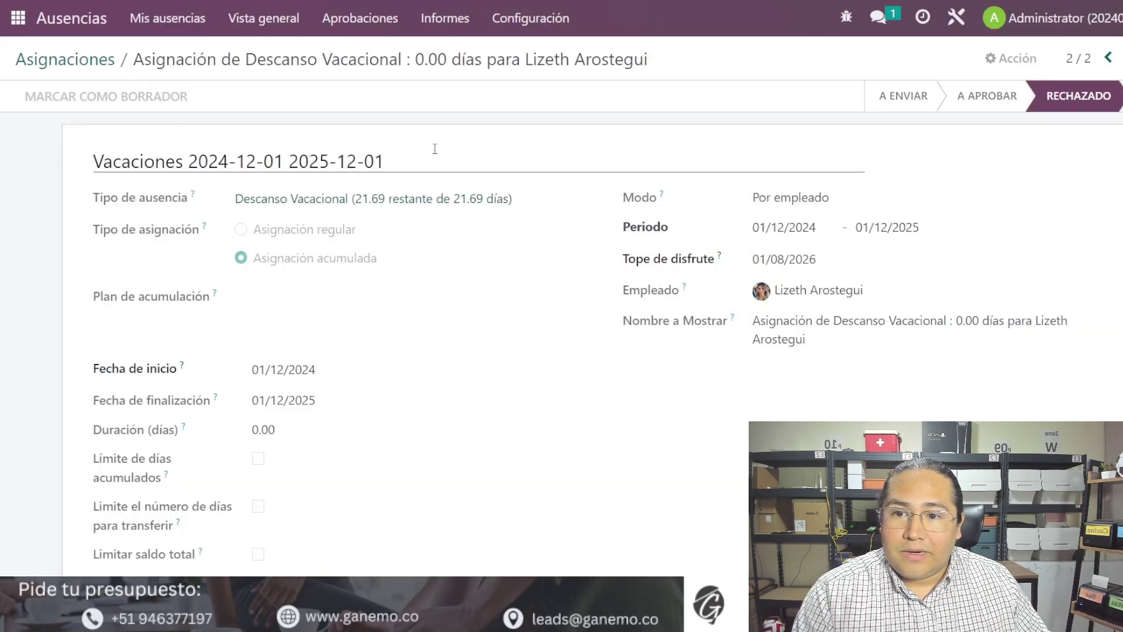
pyautogui.click(1011, 58)
pyautogui.click(1023, 115)
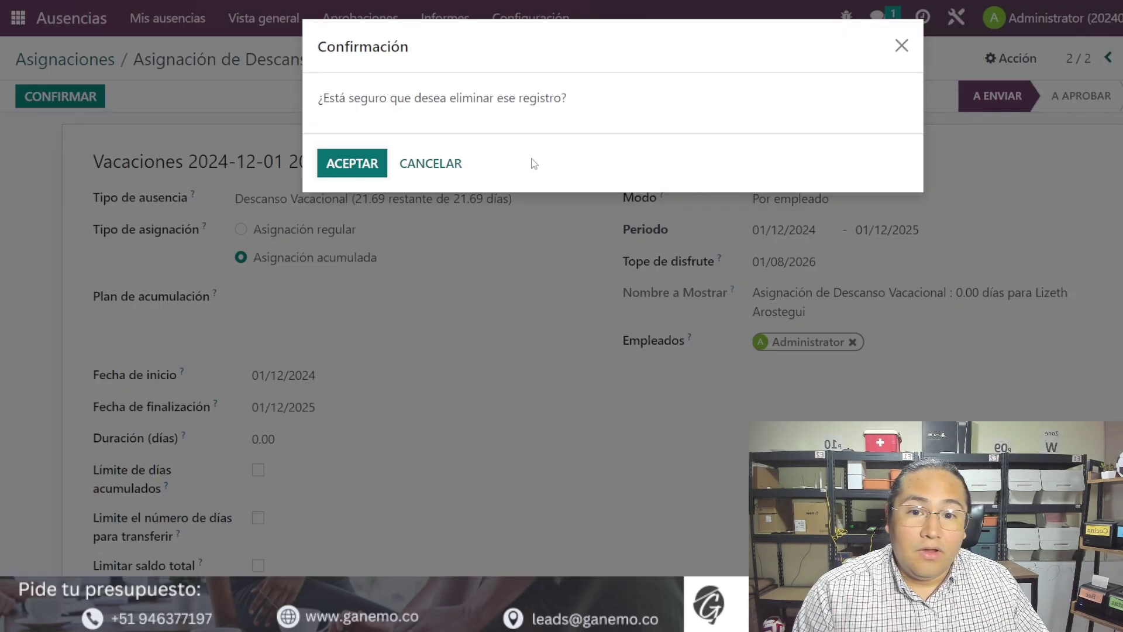
pyautogui.press('Return')
pyautogui.click(88, 59)
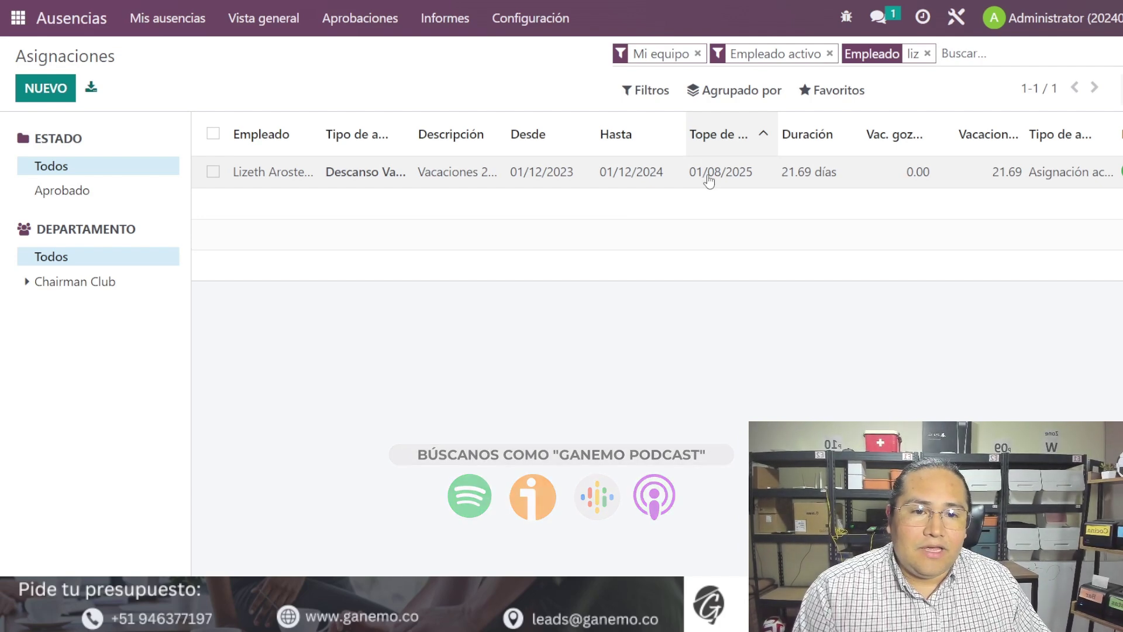
# Open the employee's vacation allocation for 01/12/2023 to 01/12/2024, review its accrual lines, and return it to draft.
pyautogui.click(708, 178)
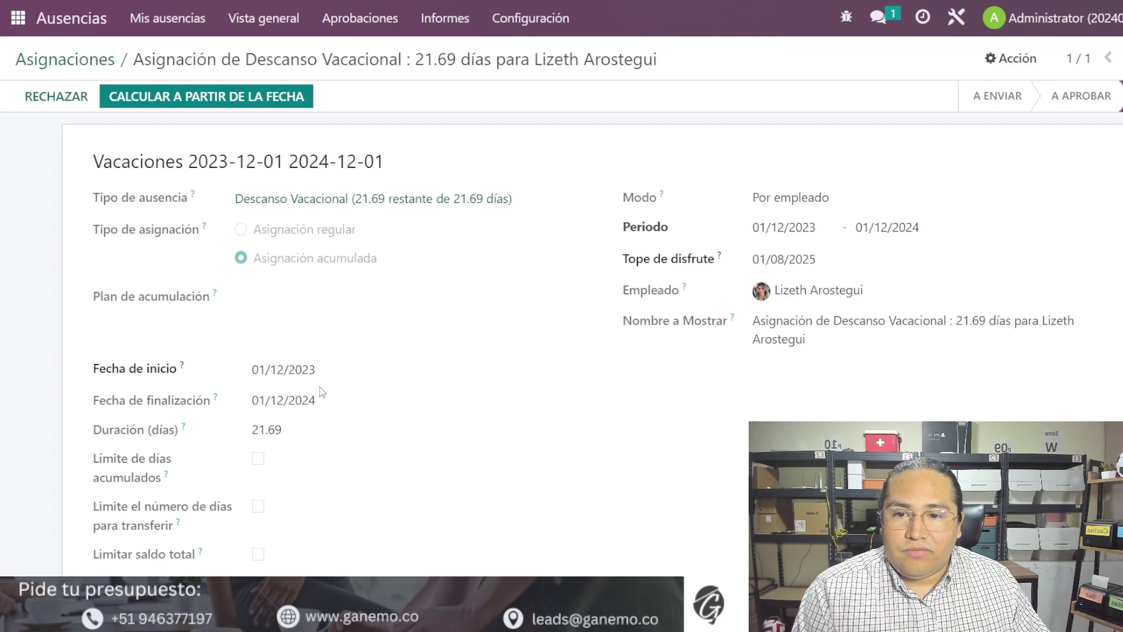
pyautogui.scroll(-8, 305, 420)
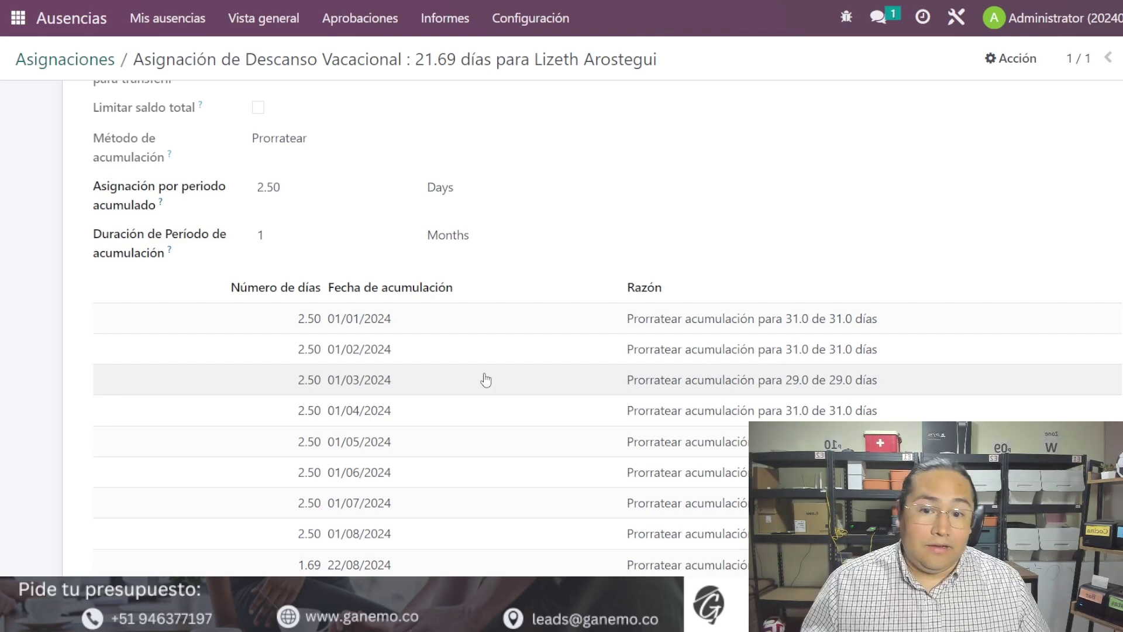
pyautogui.scroll(5, 407, 418)
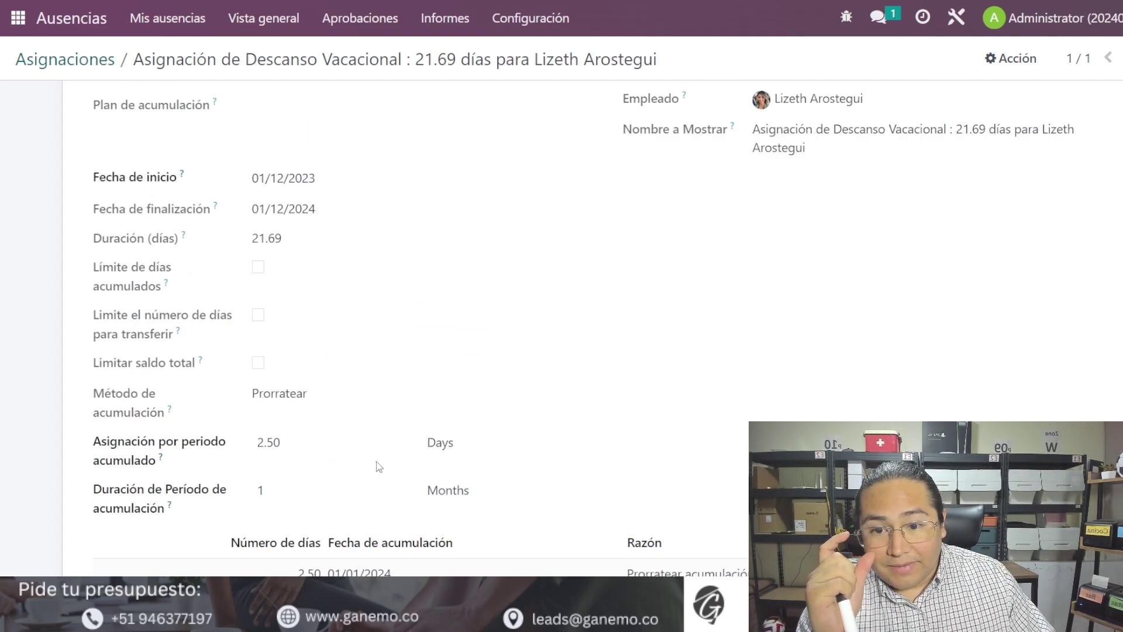
pyautogui.scroll(4, 243, 354)
pyautogui.click(64, 103)
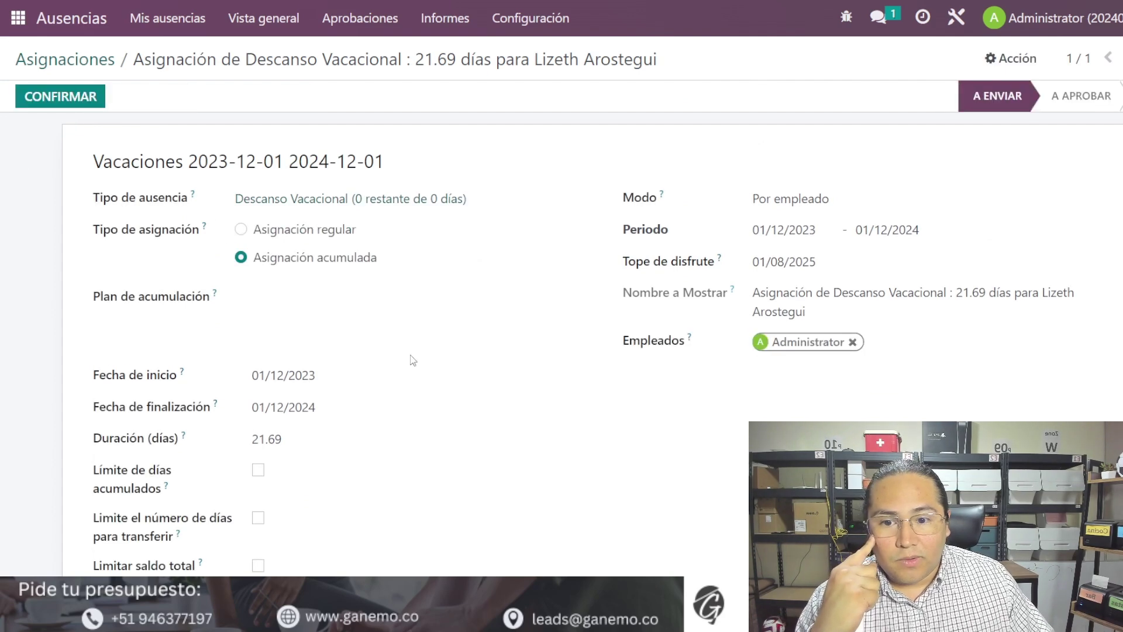
# Set the draft allocation's duration to 30 days.
pyautogui.scroll(-2, 351, 398)
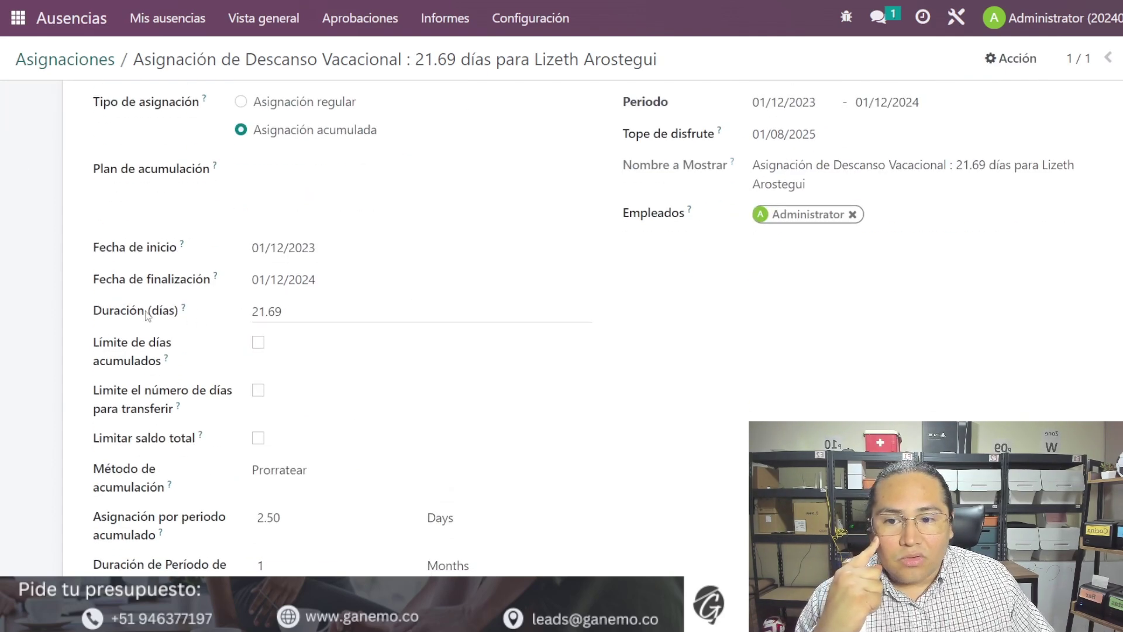
pyautogui.click(305, 311)
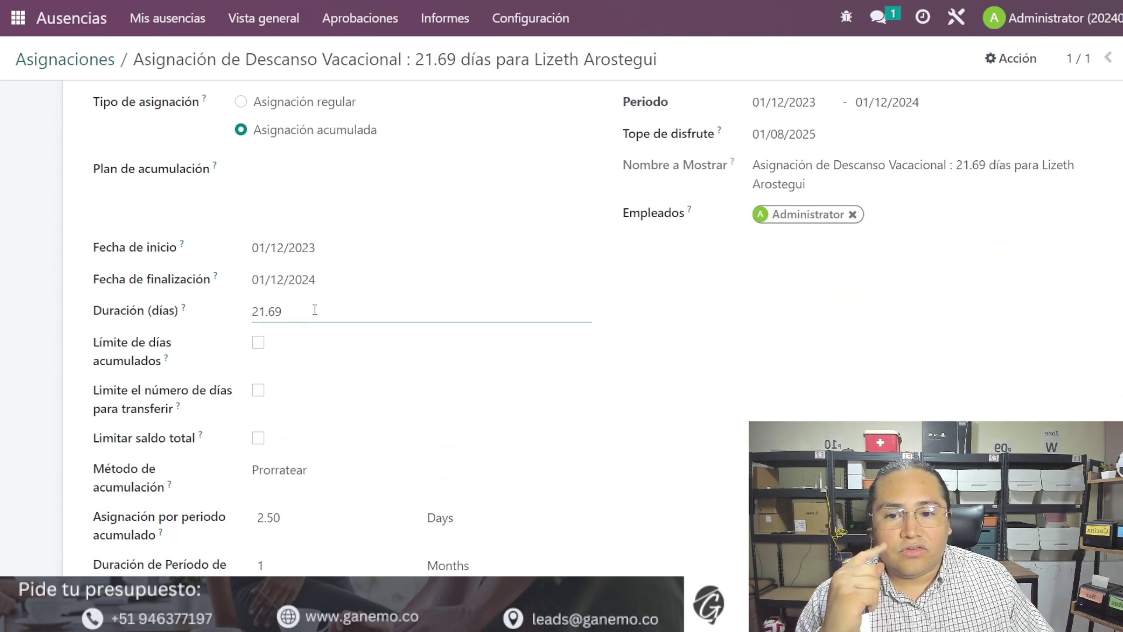
pyautogui.doubleClick(314, 310)
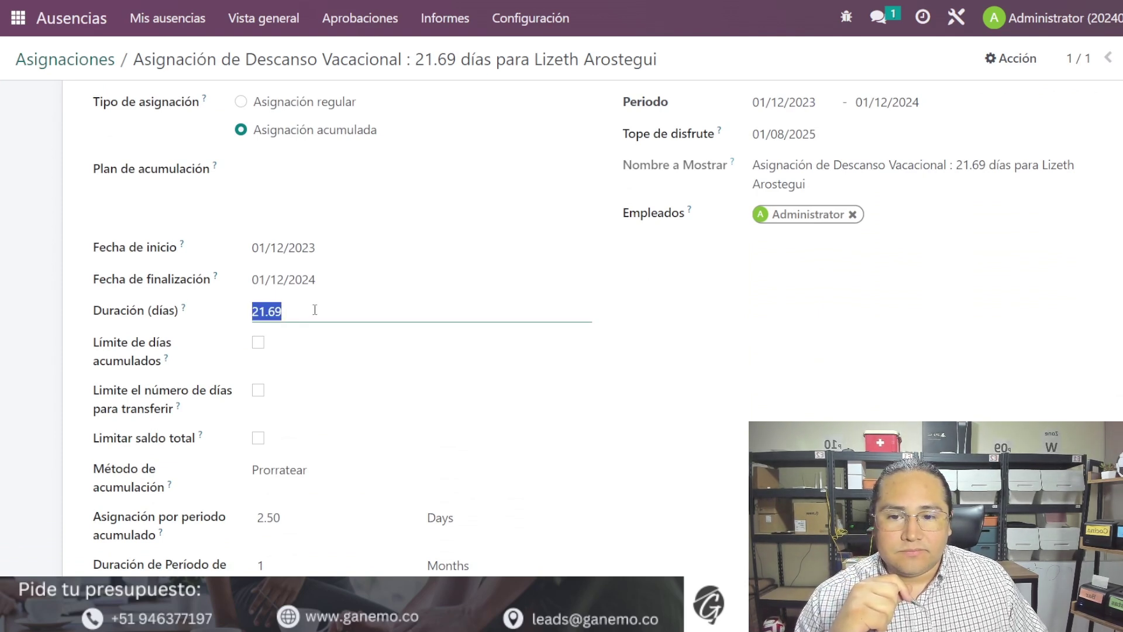
pyautogui.write('30')
# Enable the accumulated days limit and set both the duration and the limit to 45 days.
pyautogui.click(258, 343)
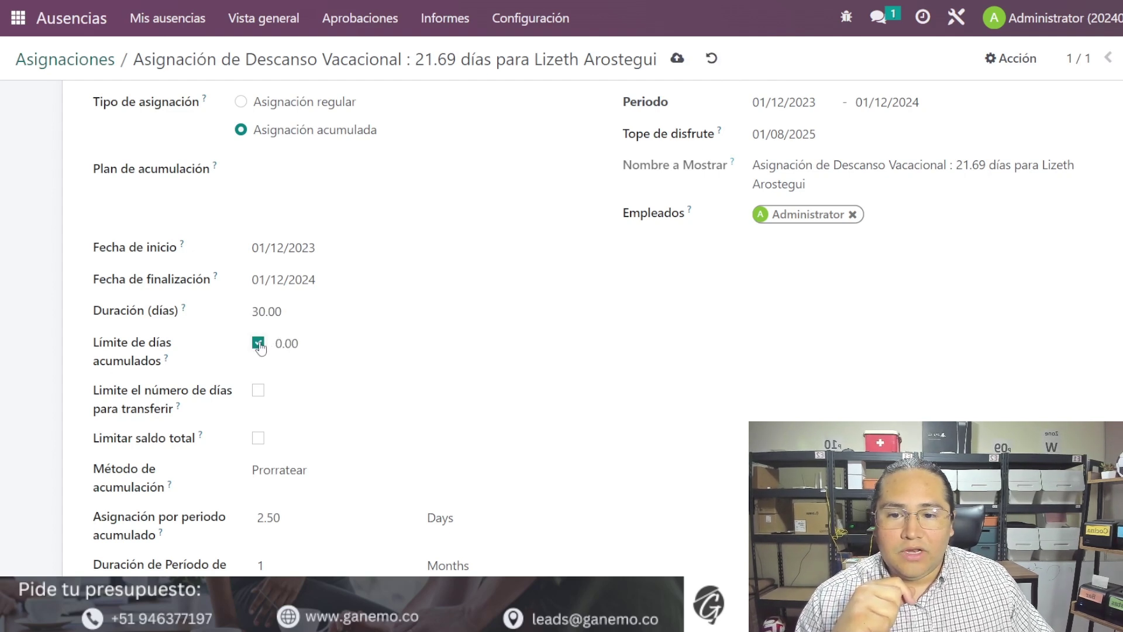
pyautogui.click(286, 310)
pyautogui.doubleClick(286, 310)
pyautogui.write('45')
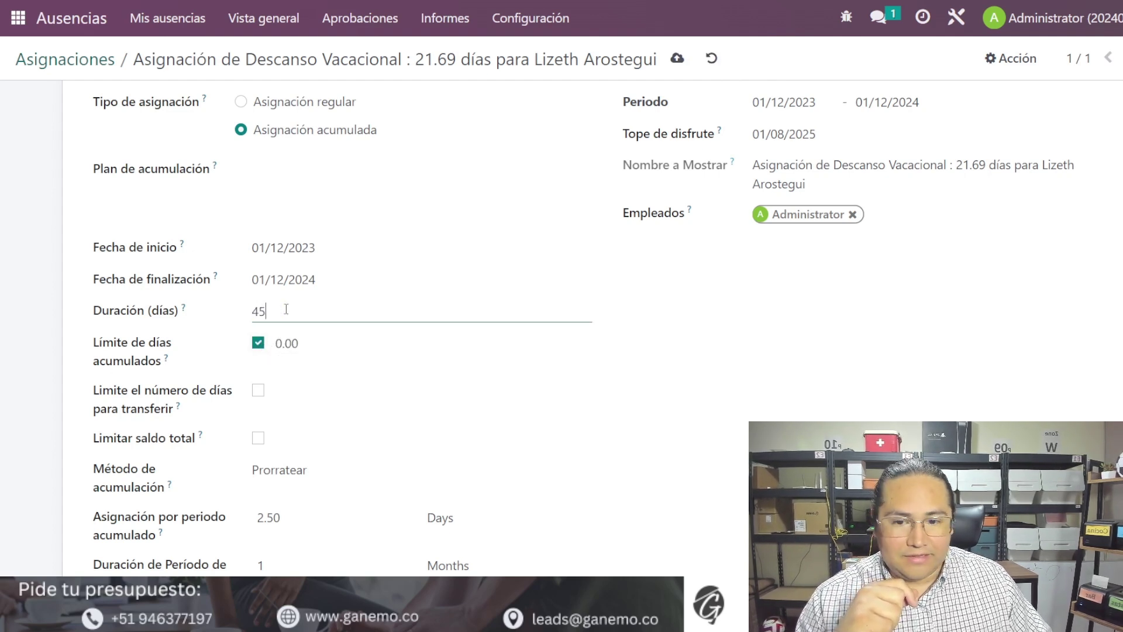
pyautogui.click(299, 338)
pyautogui.write('45')
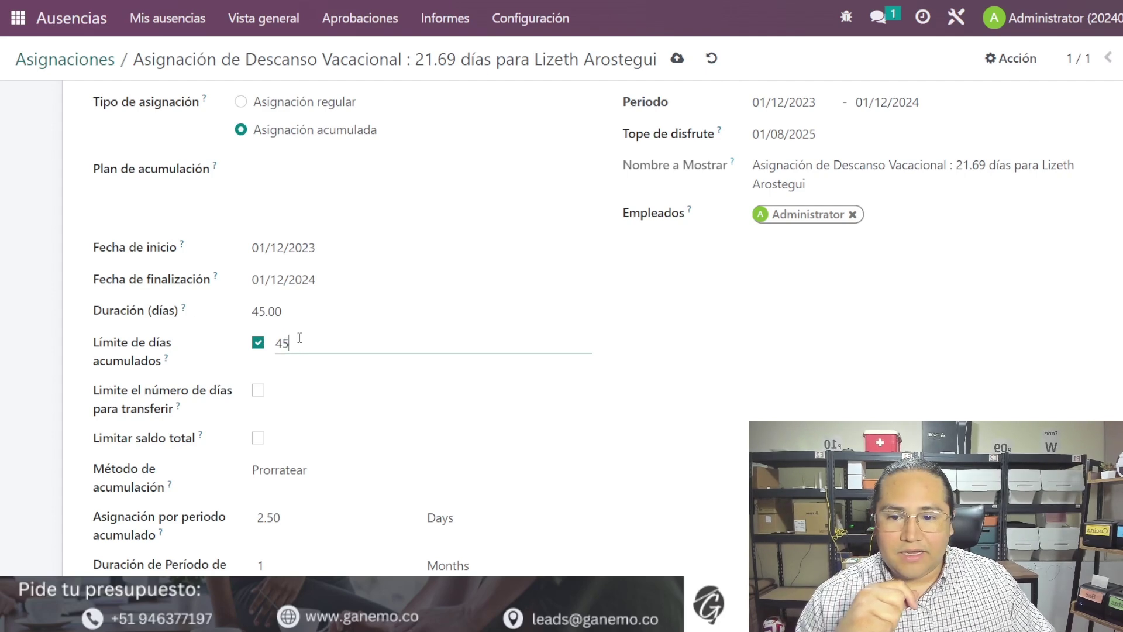
pyautogui.click(18, 440)
# Set the allocation per accumulated period with the formula =45/12, giving 3.75 days.
pyautogui.scroll(-2, 101, 439)
pyautogui.scroll(-1, 101, 439)
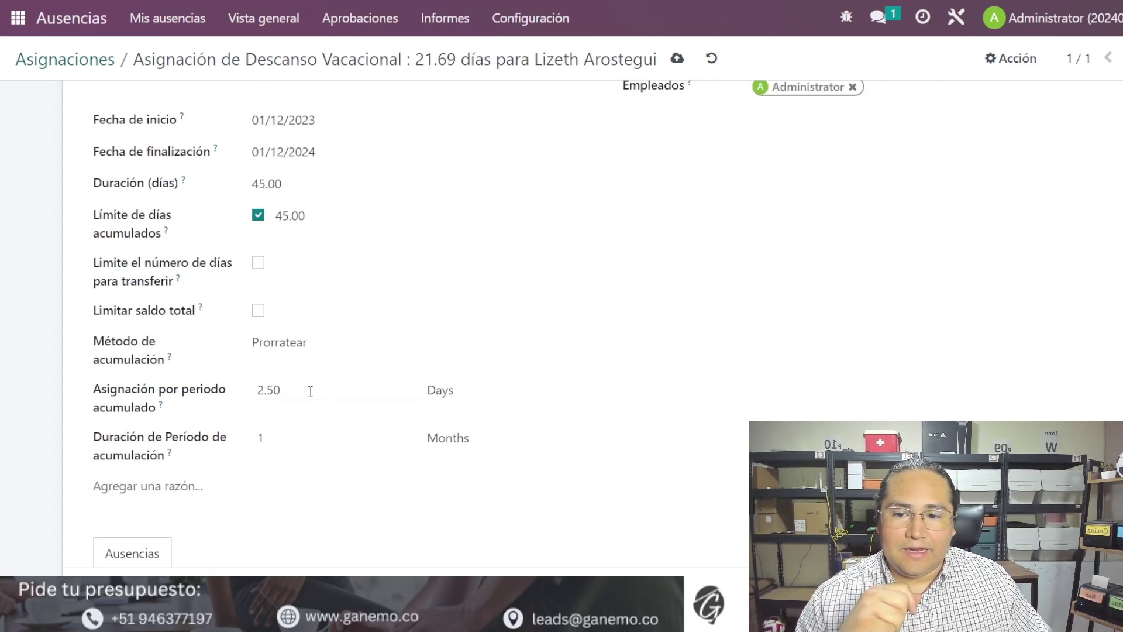
pyautogui.click(291, 437)
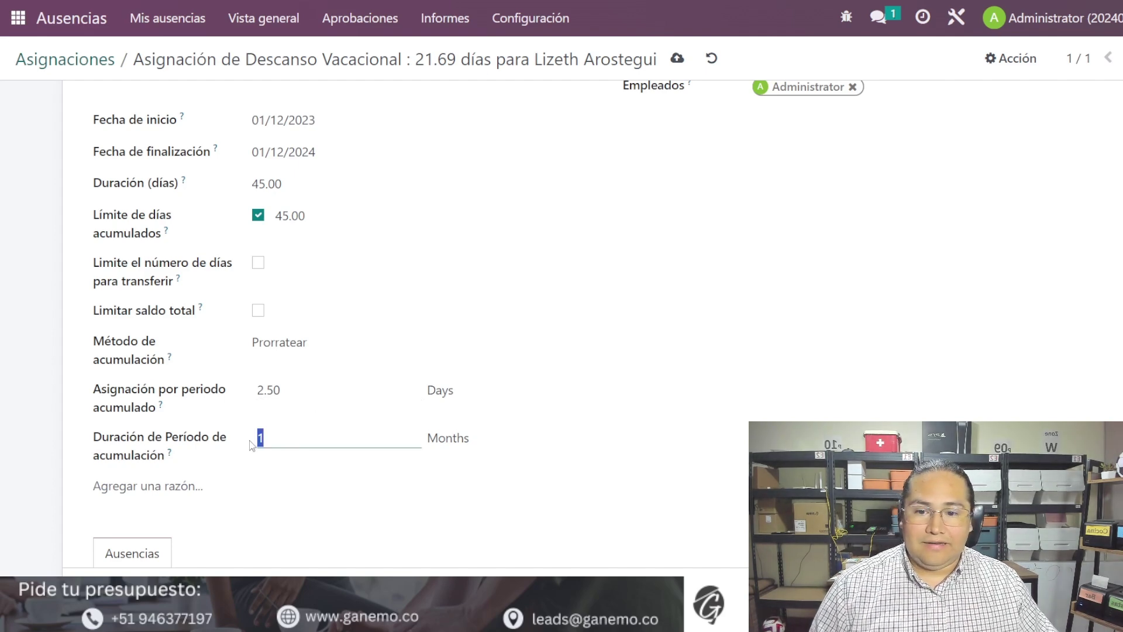
pyautogui.click(327, 389)
pyautogui.hotkey('ctrl', 'a')
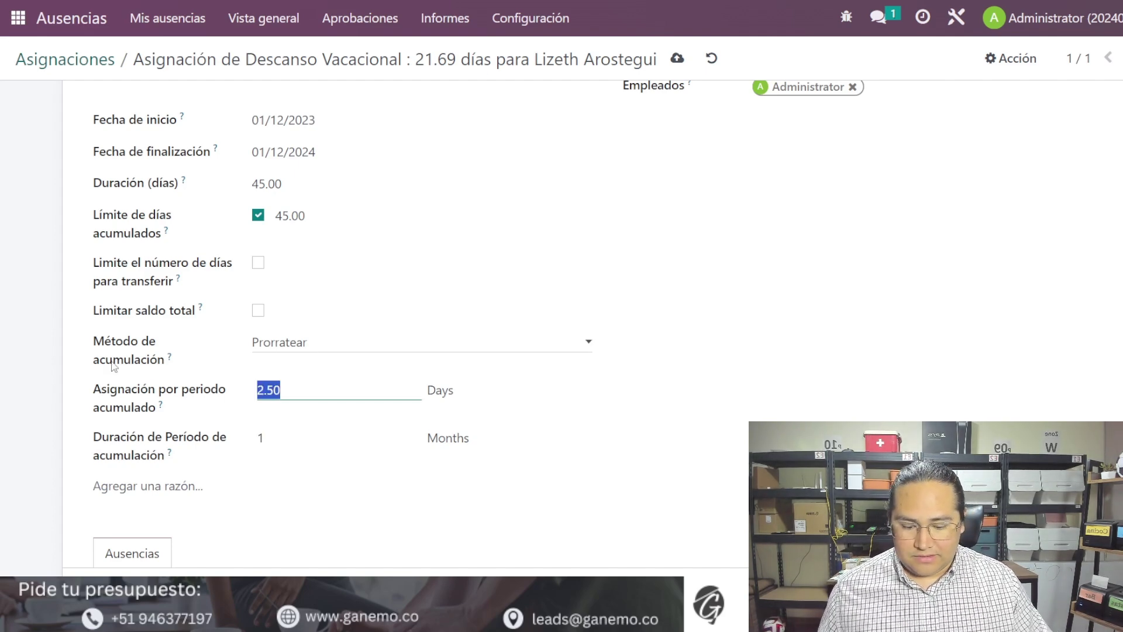
pyautogui.write('=45/')
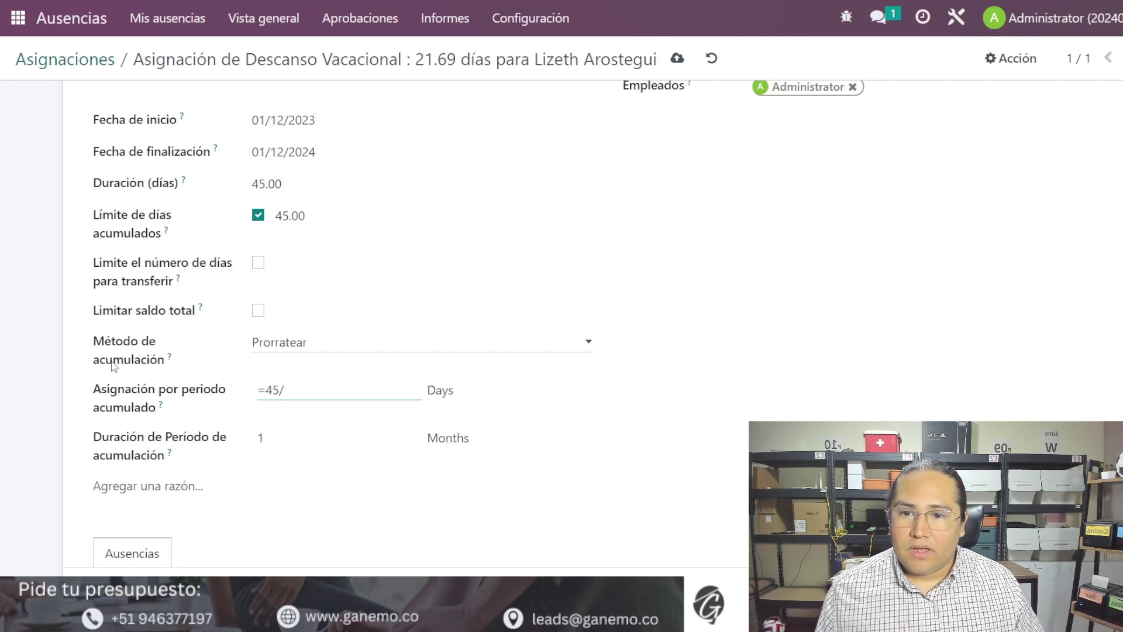
pyautogui.write('12')
pyautogui.press('Tab')
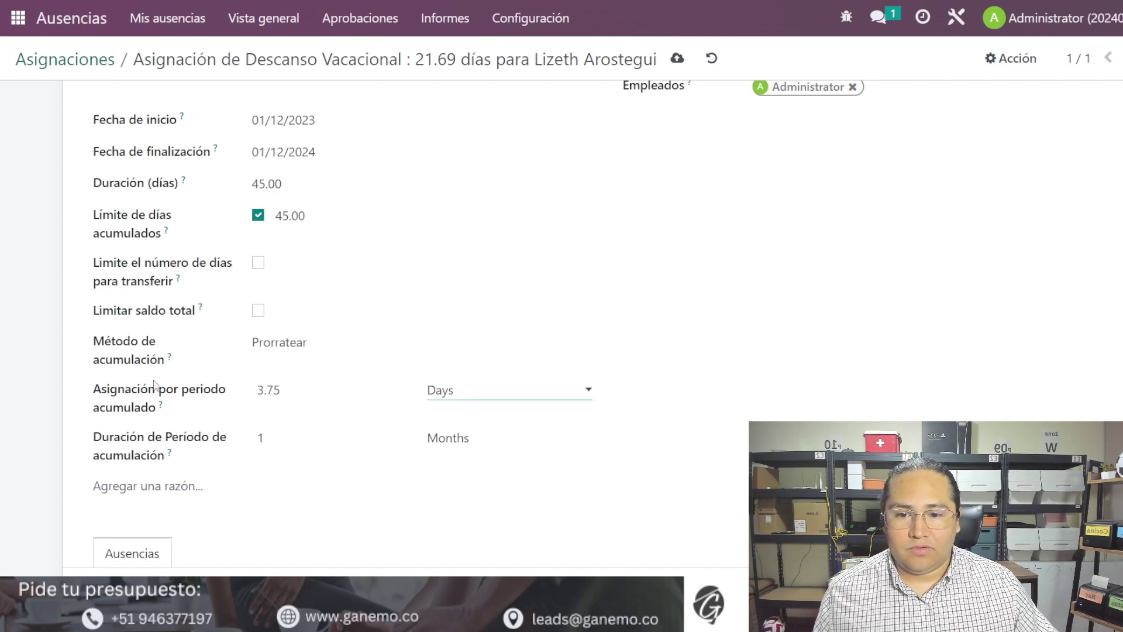
pyautogui.click(307, 393)
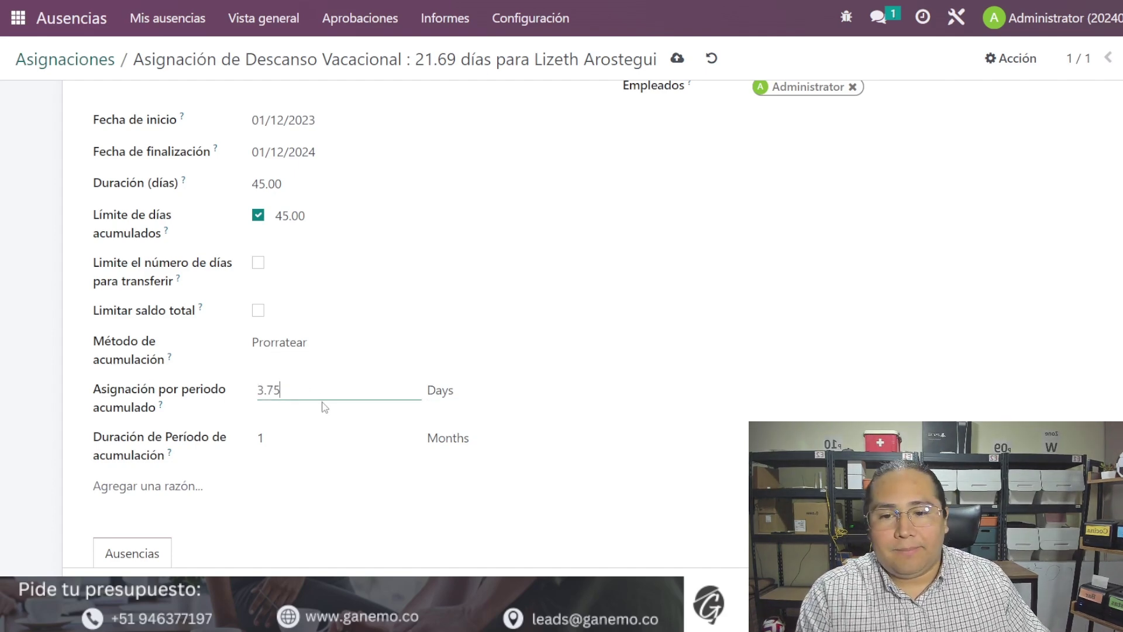
# Confirm the 45-day allocation, set its Tope de disfrute to 11/09/2025, and save the record.
pyautogui.scroll(5, 366, 345)
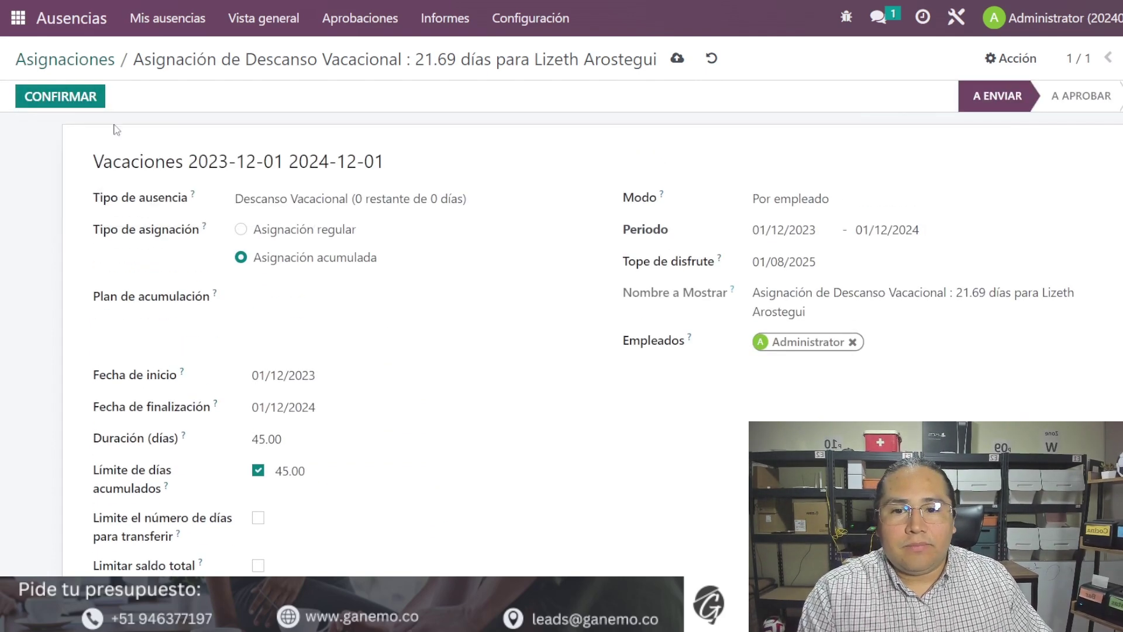
pyautogui.click(76, 101)
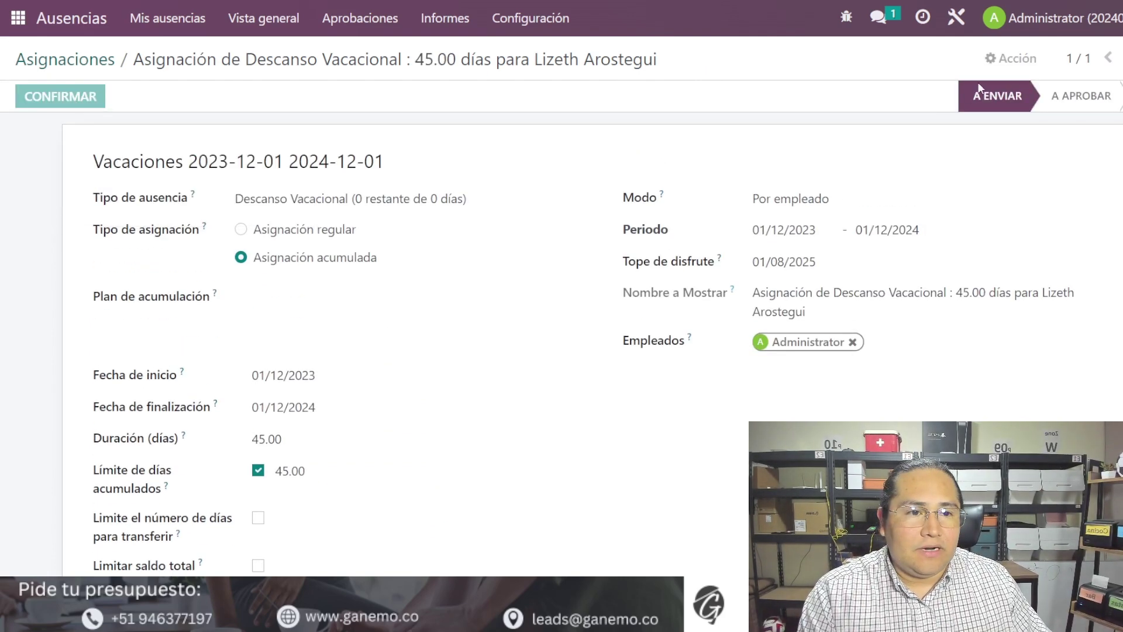
pyautogui.click(799, 262)
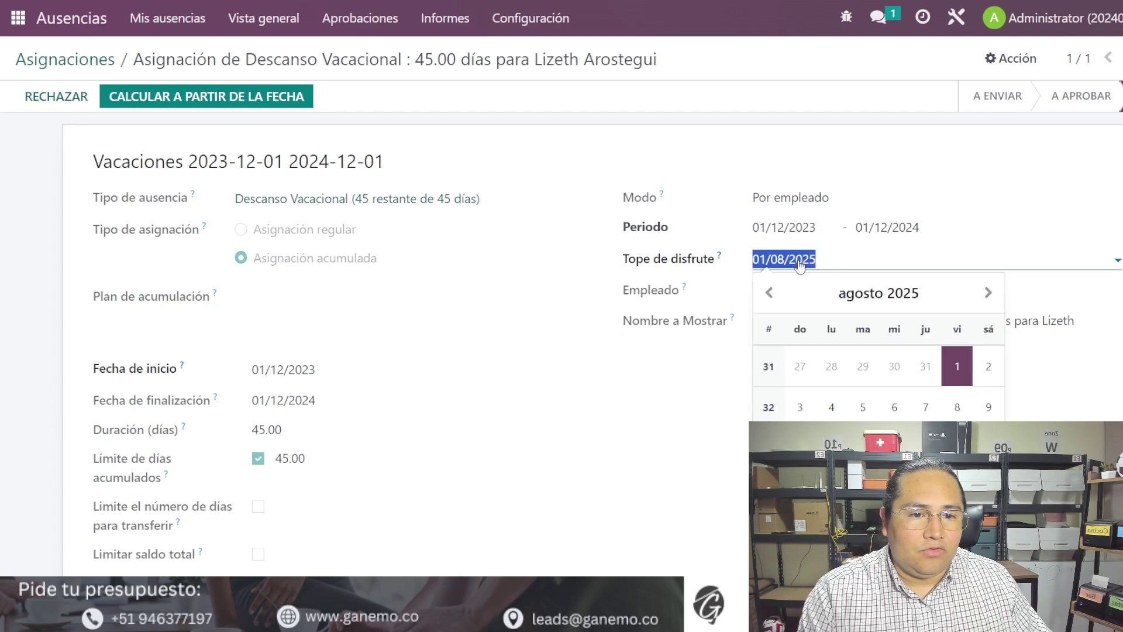
pyautogui.click(988, 293)
pyautogui.click(925, 407)
pyautogui.click(677, 58)
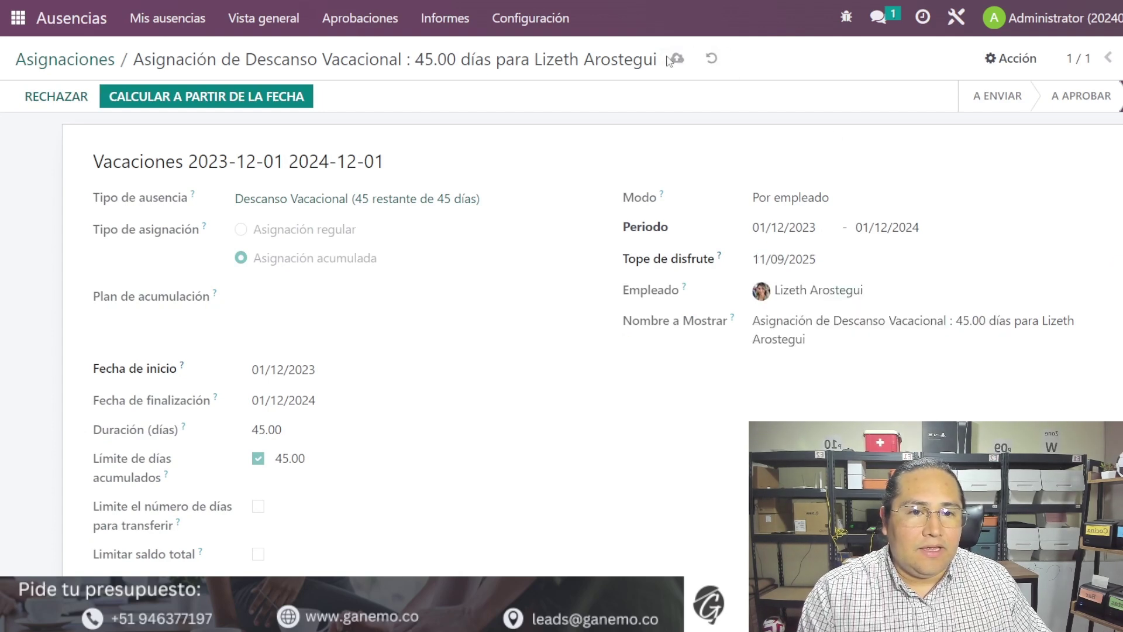
# Recalculate the accumulated allocations and review the monthly accrual lines, their total and the accumulated days limit.
pyautogui.click(1017, 59)
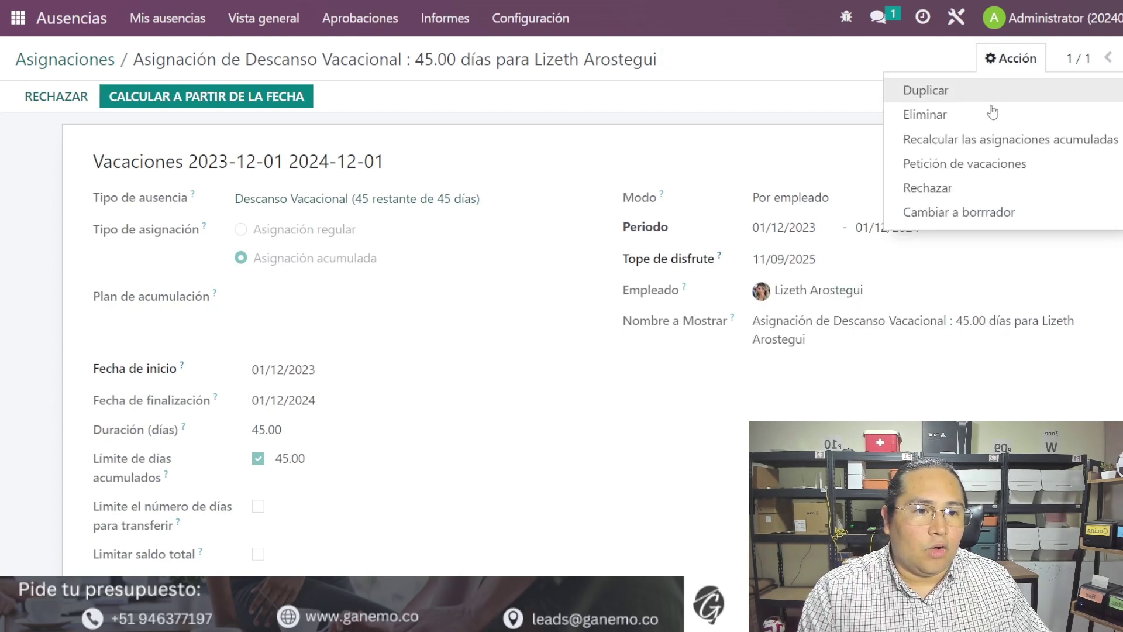
pyautogui.click(972, 144)
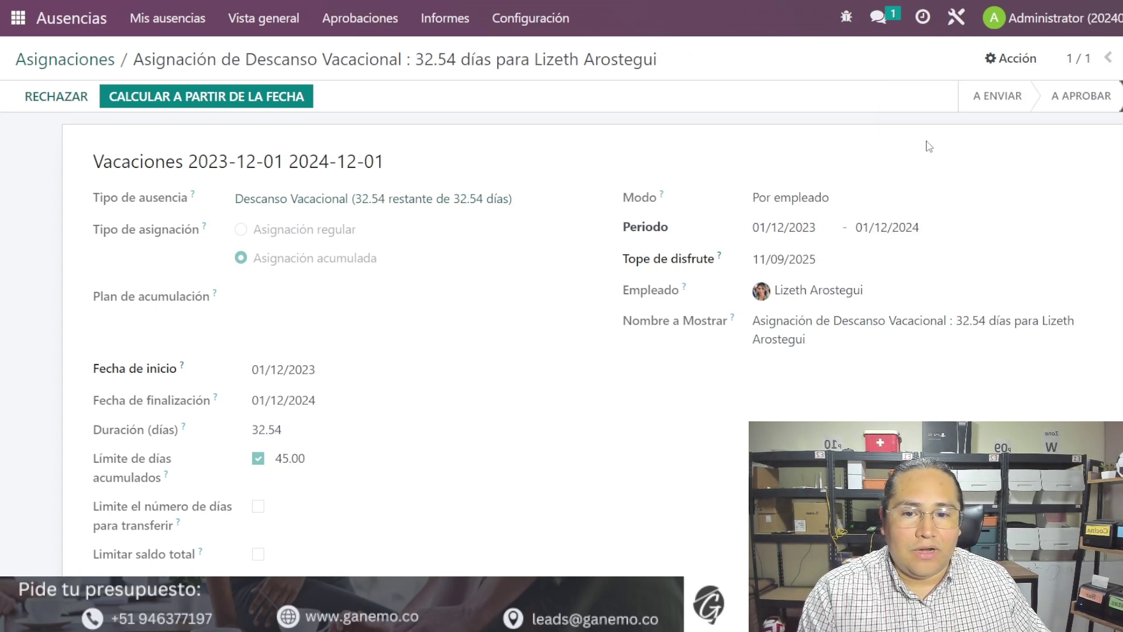
pyautogui.scroll(-10, 633, 277)
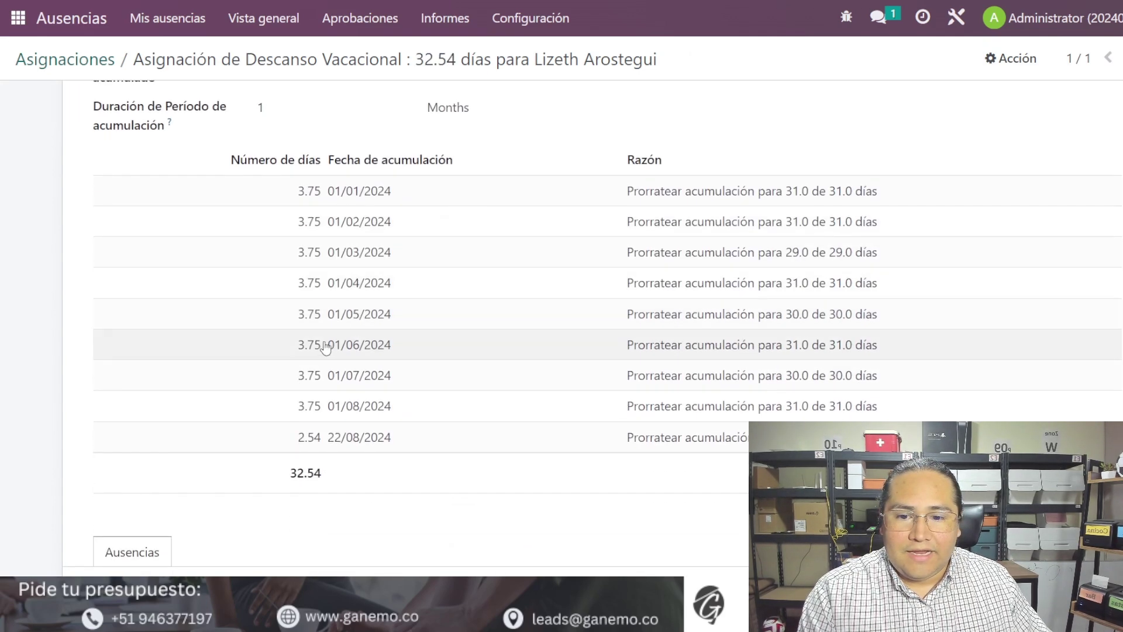
pyautogui.moveTo(296, 478); pyautogui.dragTo(391, 489)
pyautogui.scroll(8, 414, 422)
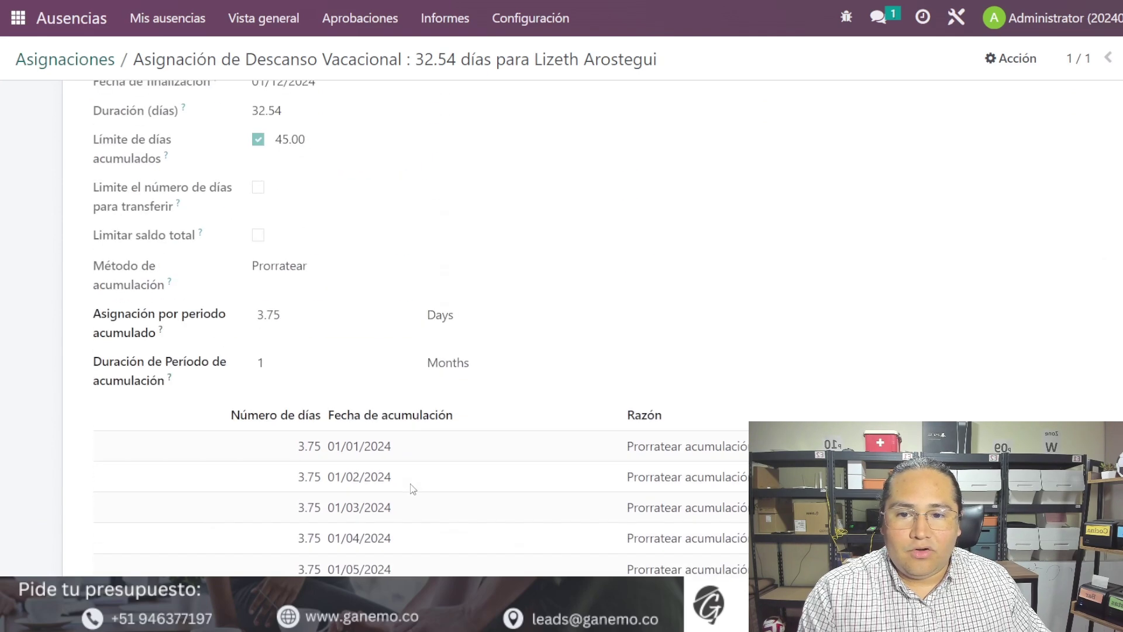
pyautogui.moveTo(278, 330); pyautogui.dragTo(307, 331)
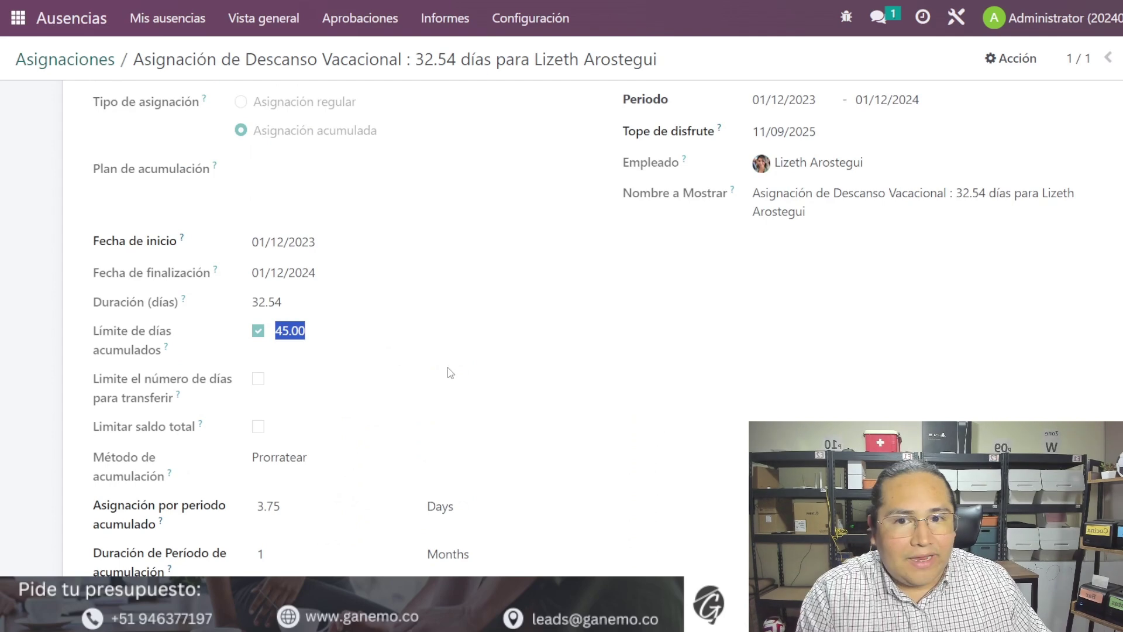
pyautogui.scroll(-5, 396, 421)
pyautogui.scroll(8, 479, 351)
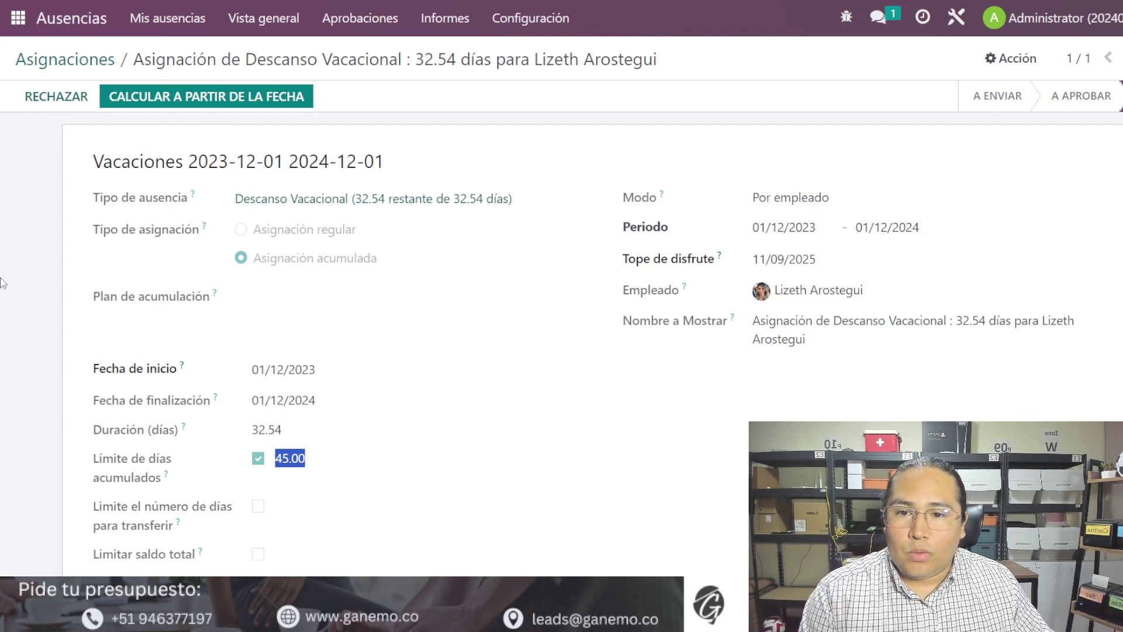
# Reject the 01/12/2023 to 01/12/2024 vacation allocation and try to delete it from the Asignaciones list.
pyautogui.click(86, 110)
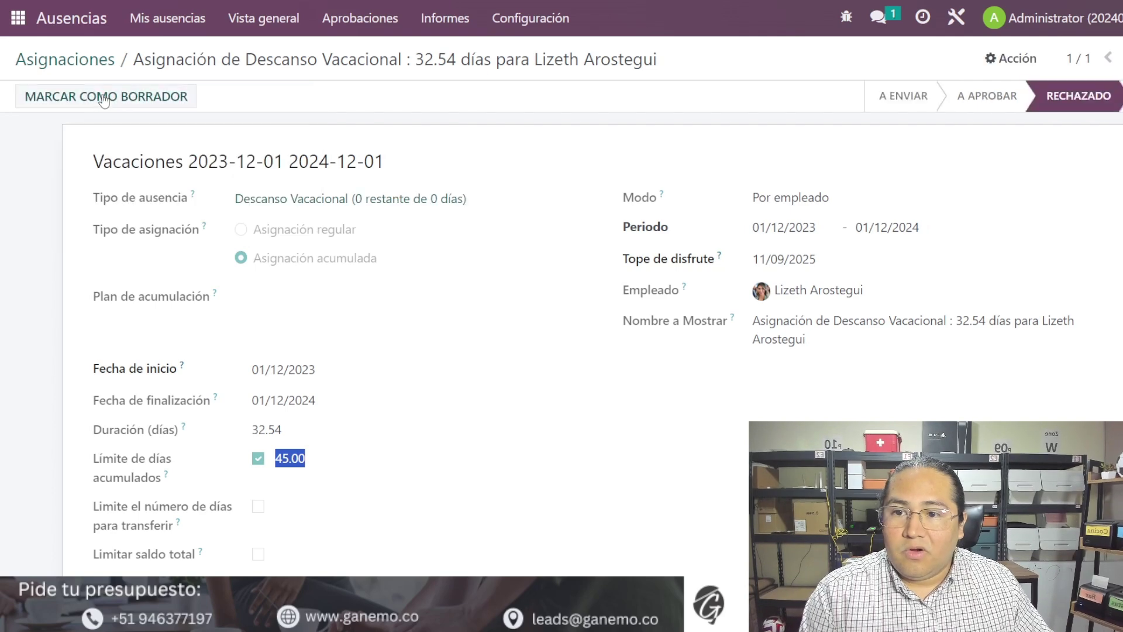
pyautogui.click(106, 61)
pyautogui.click(213, 172)
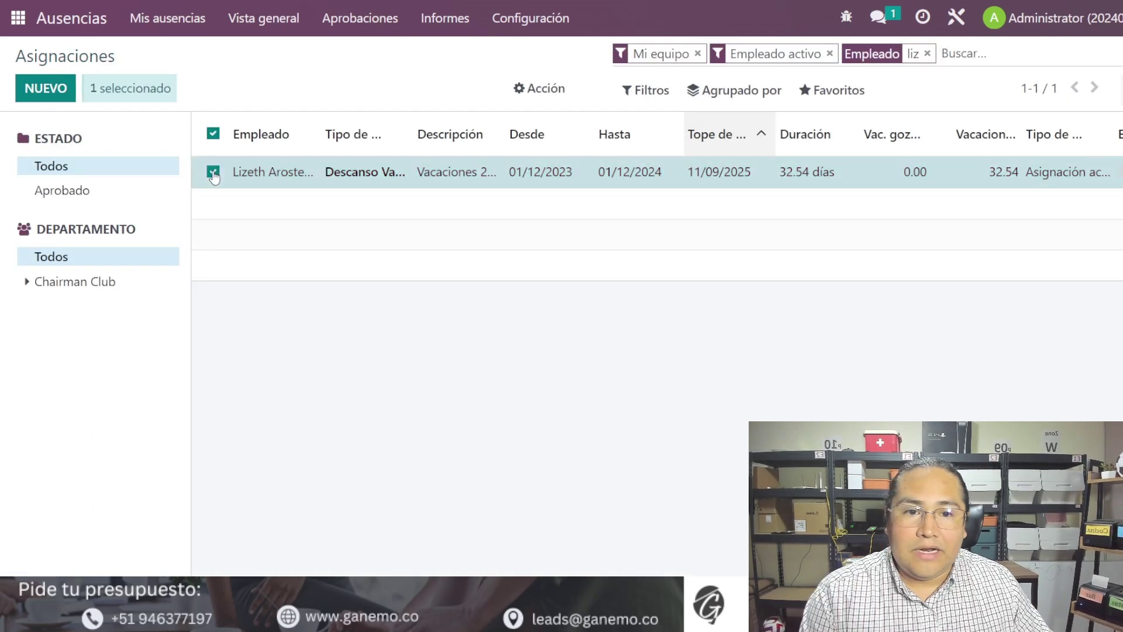
pyautogui.click(544, 88)
pyautogui.click(547, 191)
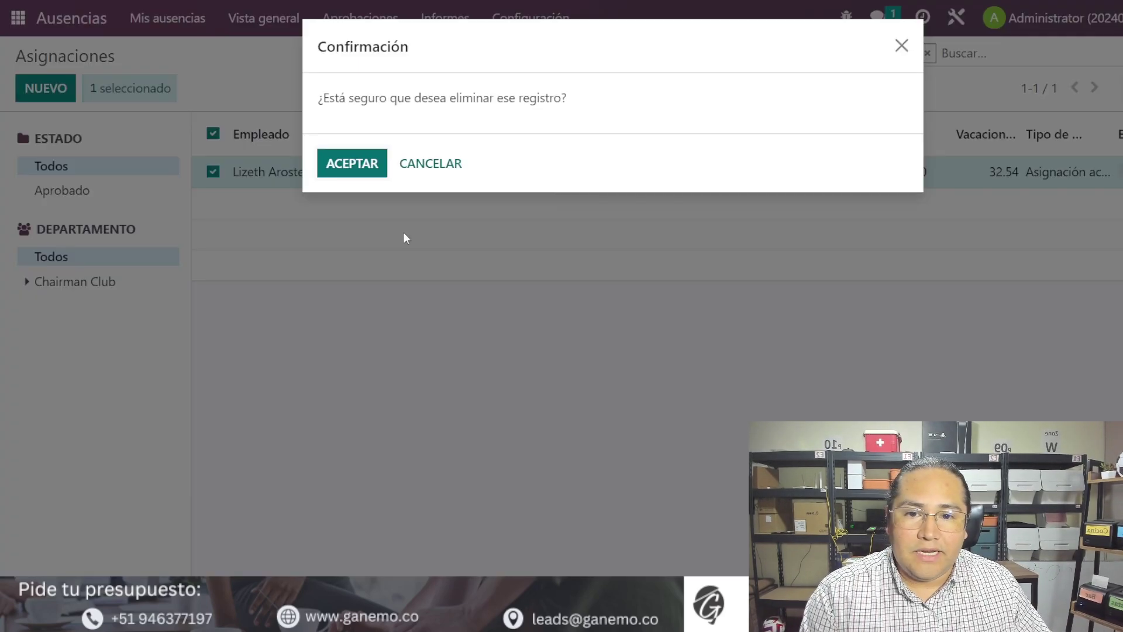
pyautogui.click(373, 164)
pyautogui.click(217, 166)
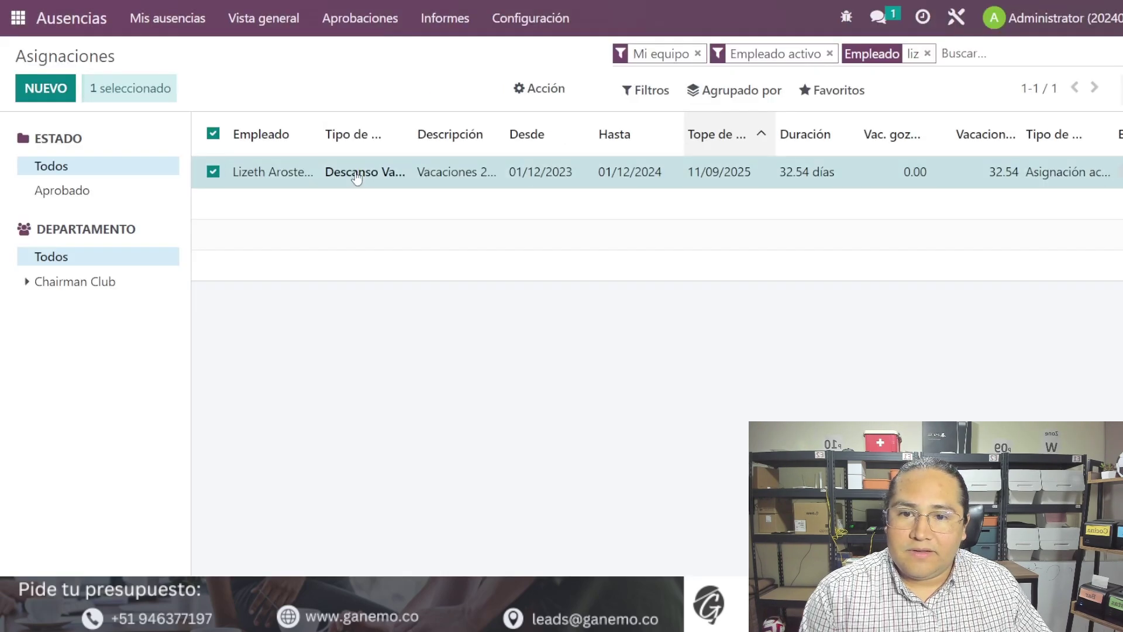
# Mark the rejected 01/12/2023 to 01/12/2024 allocation as draft and delete it from the Asignaciones list.
pyautogui.click(358, 176)
pyautogui.click(145, 100)
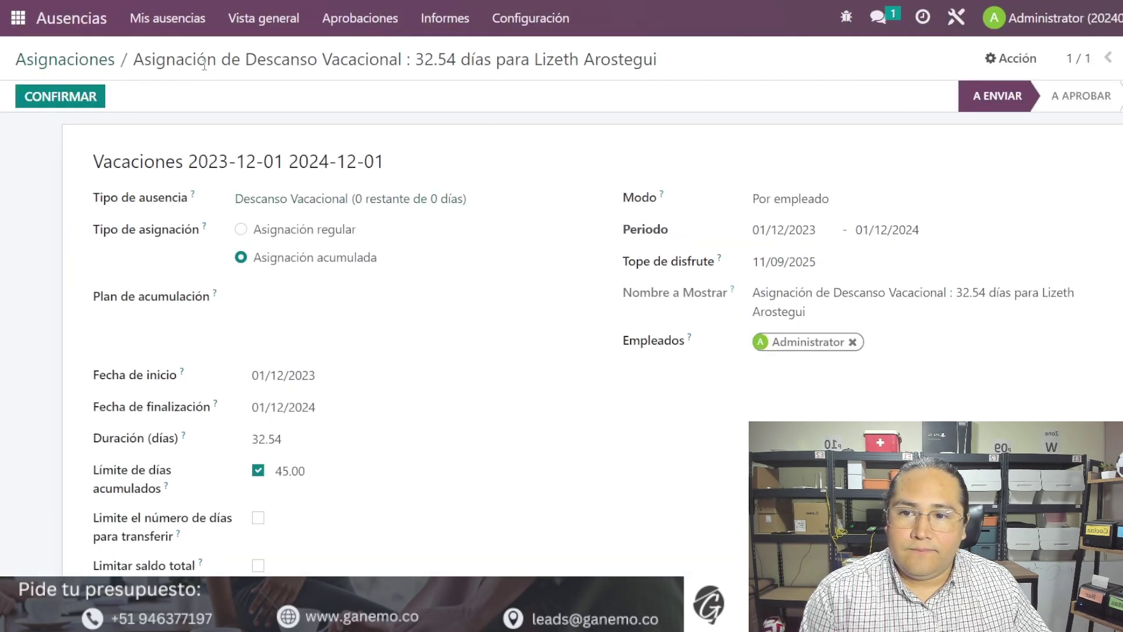
pyautogui.click(71, 65)
pyautogui.click(213, 172)
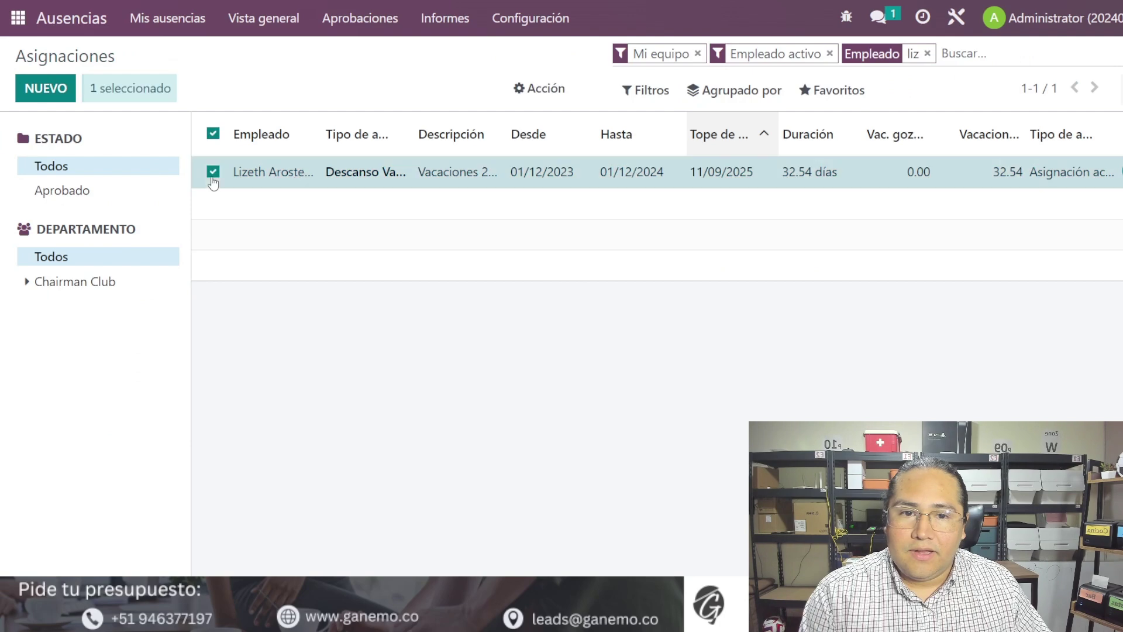
pyautogui.click(539, 88)
pyautogui.click(561, 194)
pyautogui.click(349, 163)
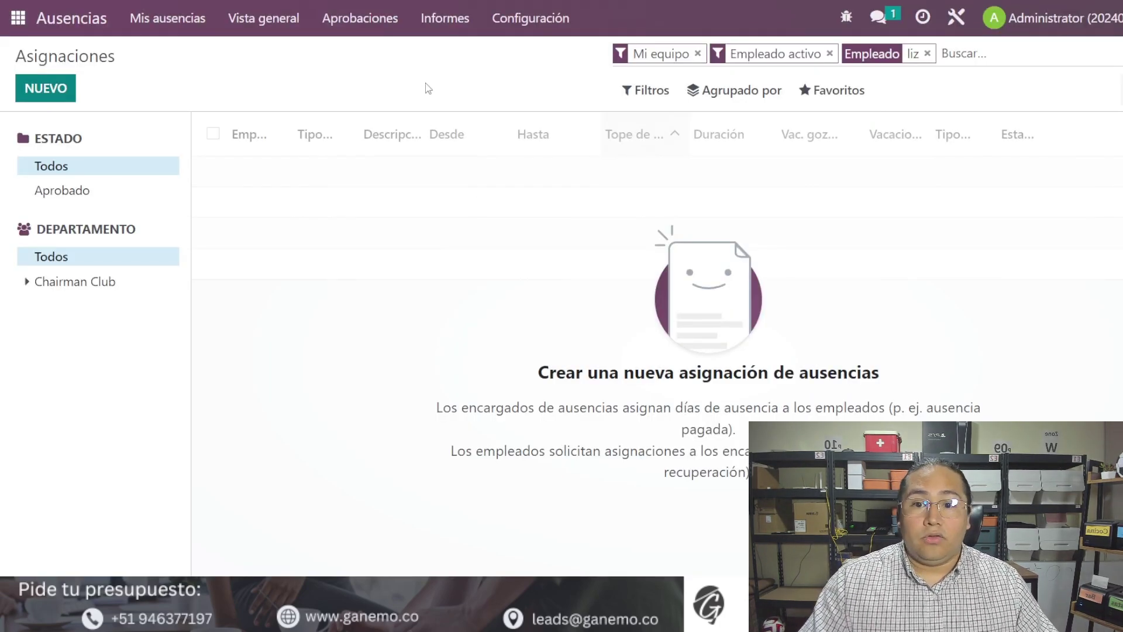
# Search the application menus for Empleados and open that app.
pyautogui.hotkey('ctrl', 'k')
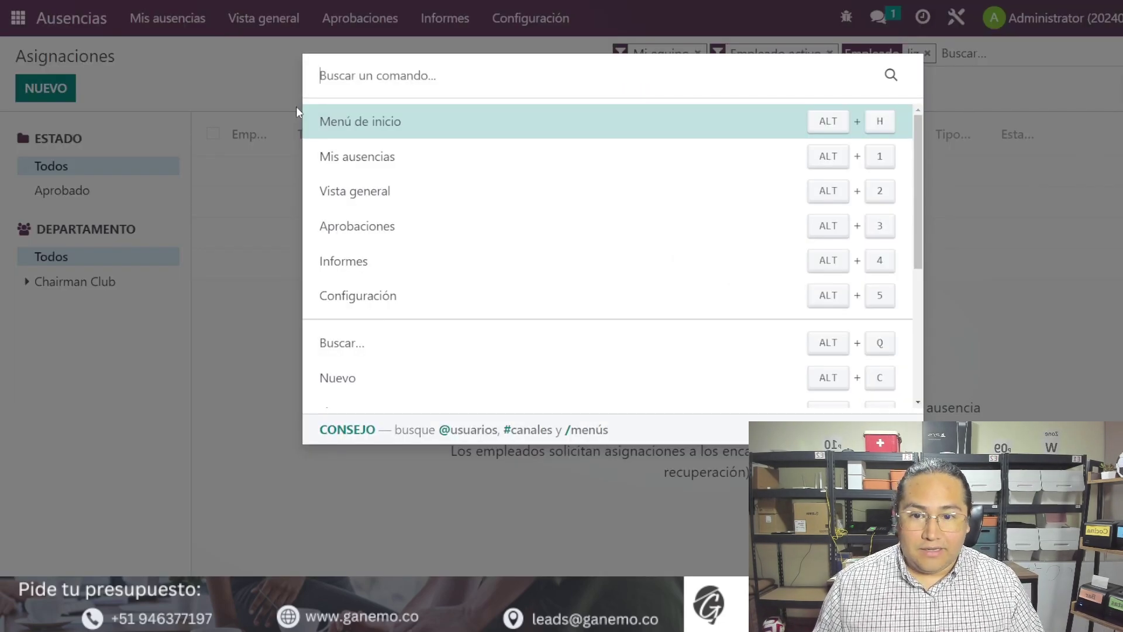
pyautogui.write('/')
pyautogui.write('emple')
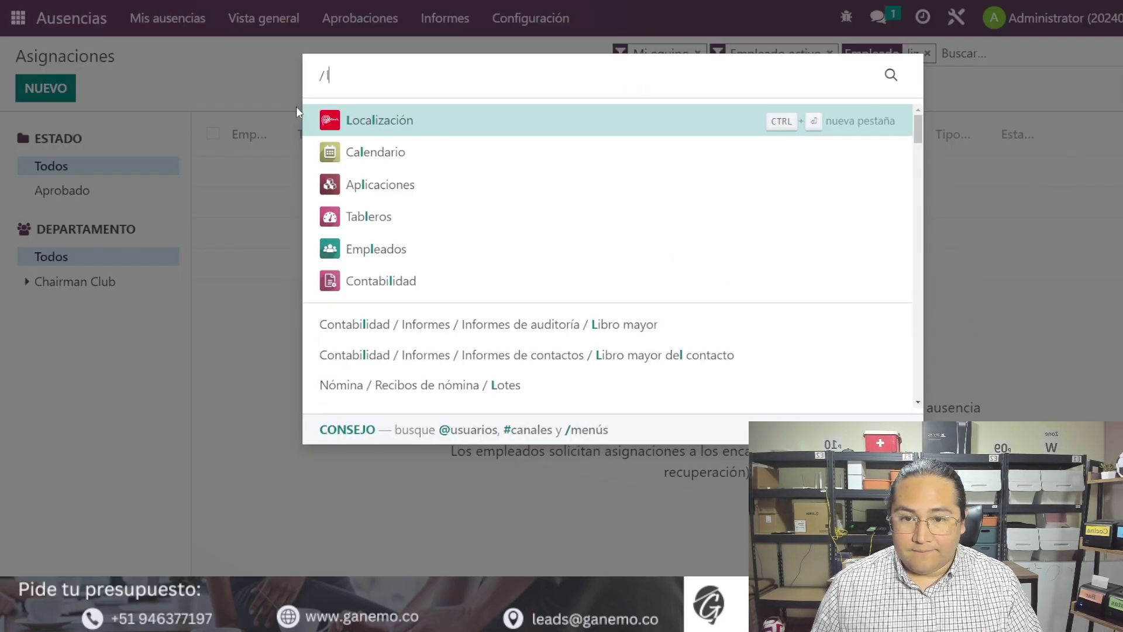
pyautogui.press('Return')
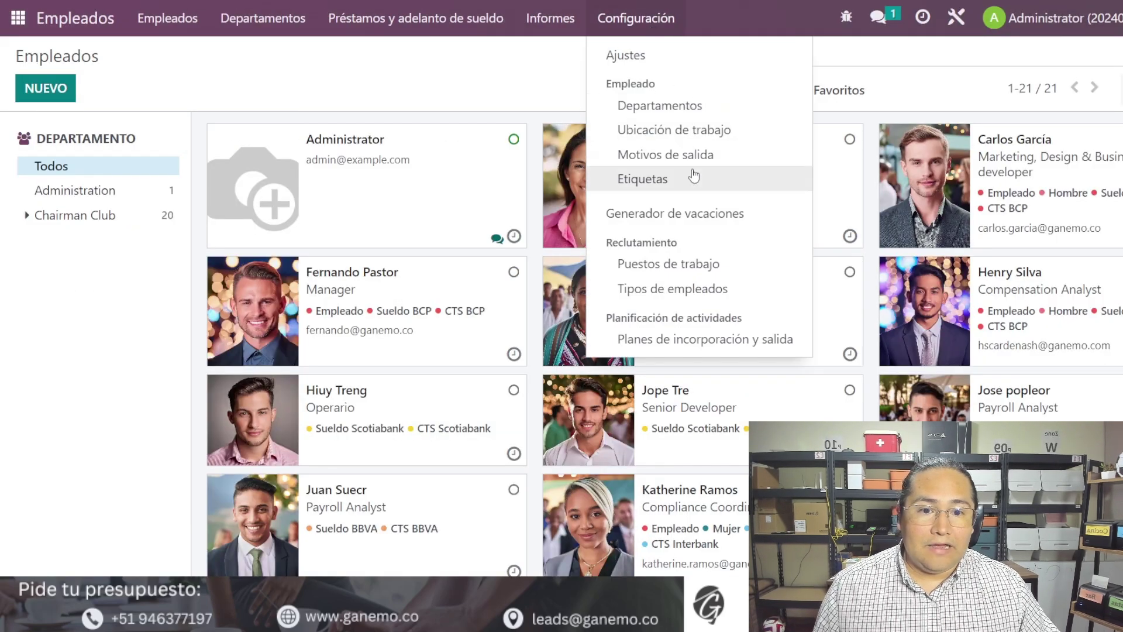
# Generate vacations with the Generador de vacaciones for all employees, defining the period as 01/01/2023 to 31/12/2024.
pyautogui.click(679, 214)
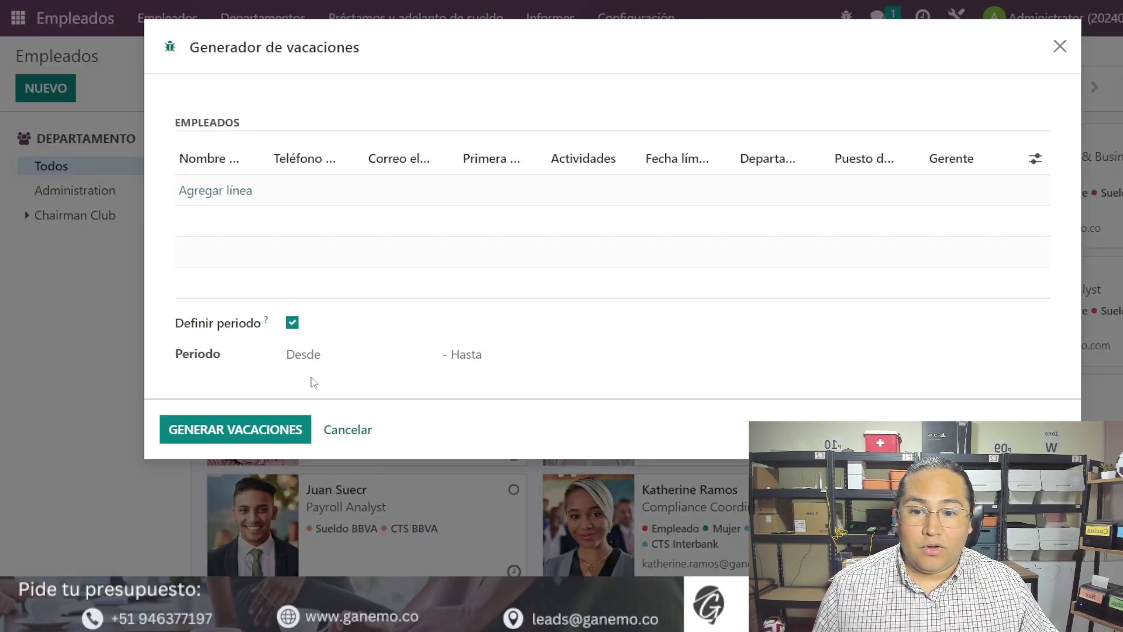
pyautogui.click(318, 360)
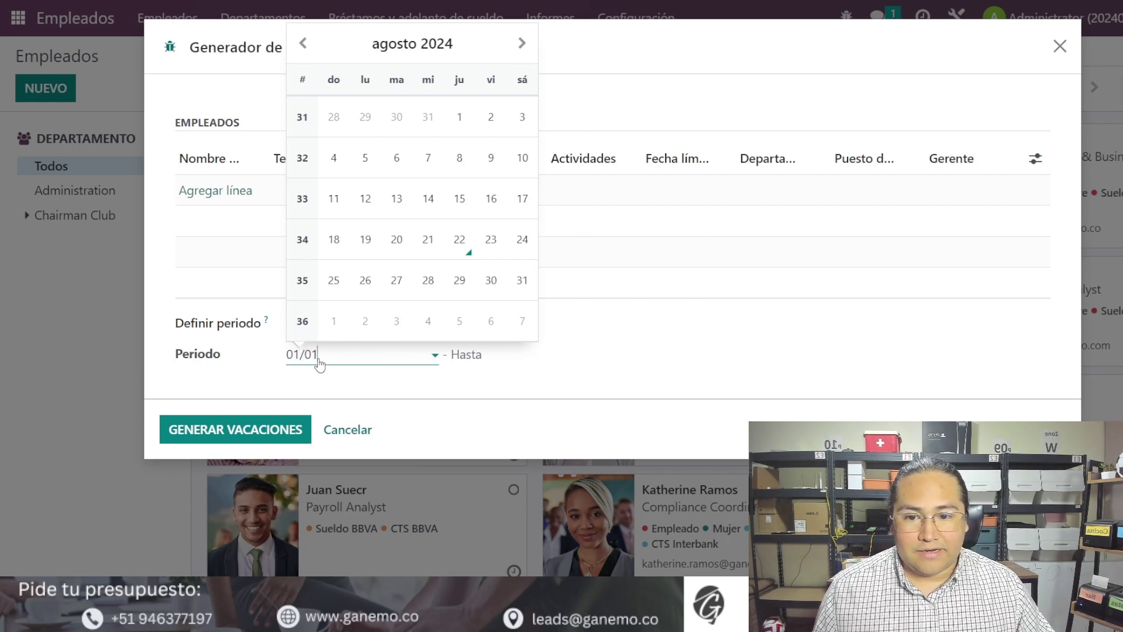
pyautogui.write('01/01/2023')
pyautogui.press('Tab')
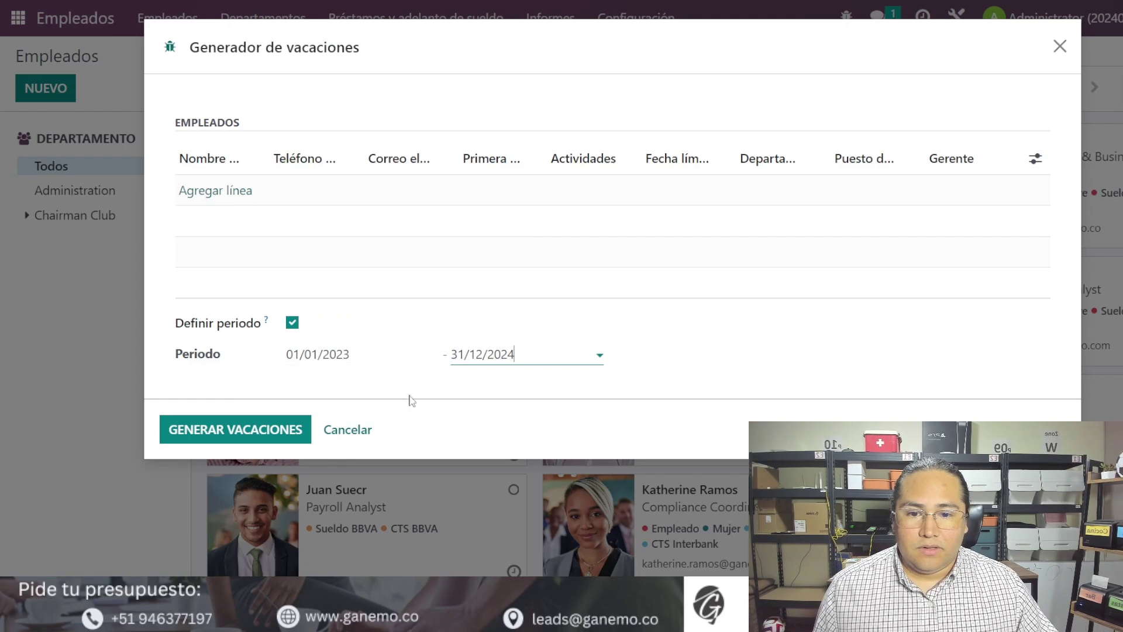
pyautogui.write('31/12/2024')
pyautogui.click(256, 435)
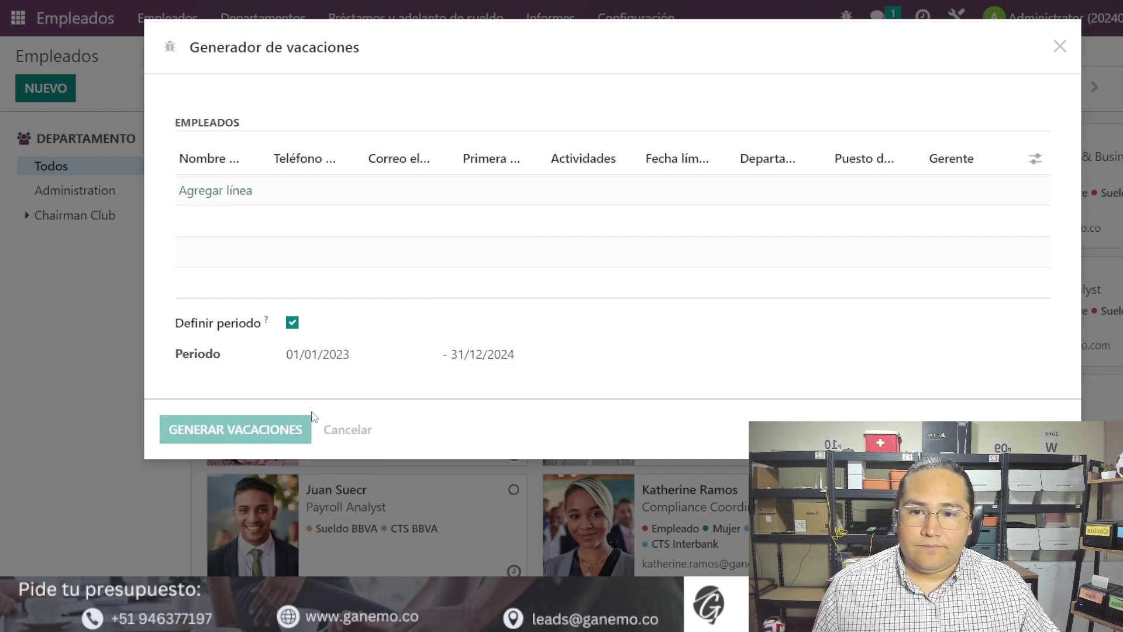
# Review which employees had vacations generated and close the results dialog.
pyautogui.tripleClick(281, 212)
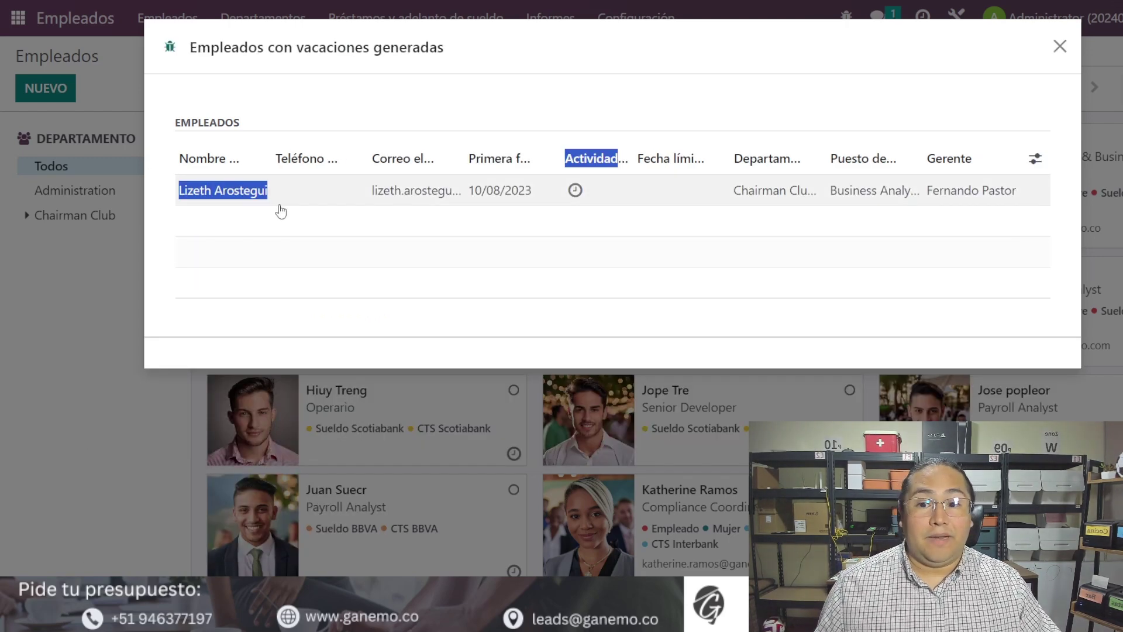
pyautogui.moveTo(281, 212); pyautogui.dragTo(402, 240)
pyautogui.click(892, 100)
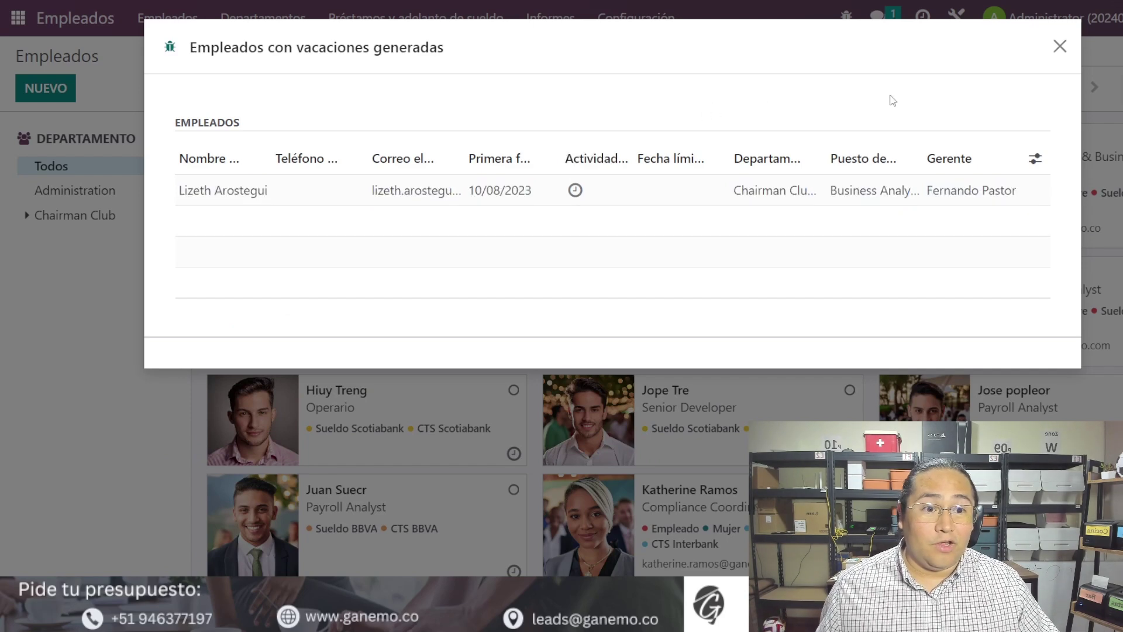
pyautogui.click(1059, 47)
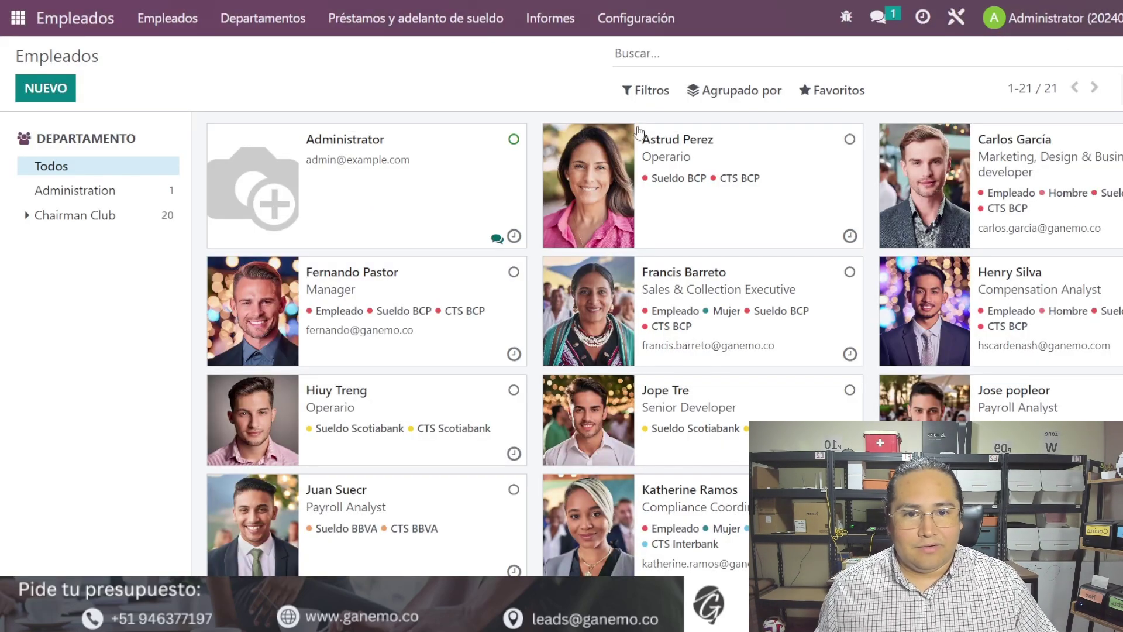
# Search for the employee with regenerated vacations and open the Vacaciones y Asignaciones section of that employee's record.
pyautogui.click(655, 54)
pyautogui.write('liz')
pyautogui.press('Return')
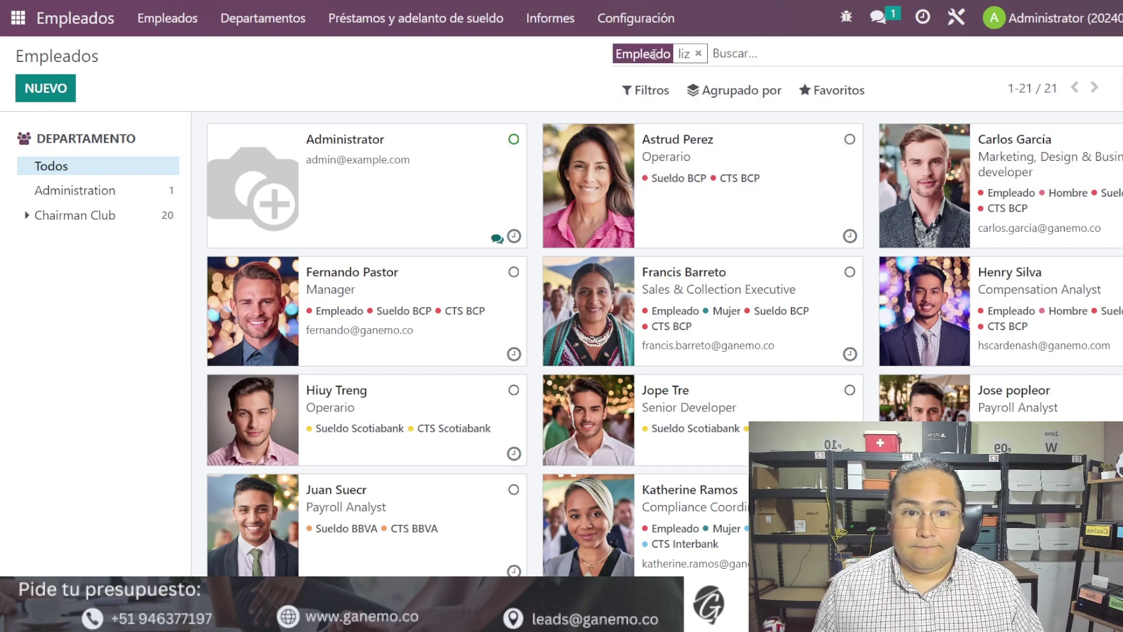
pyautogui.click(490, 198)
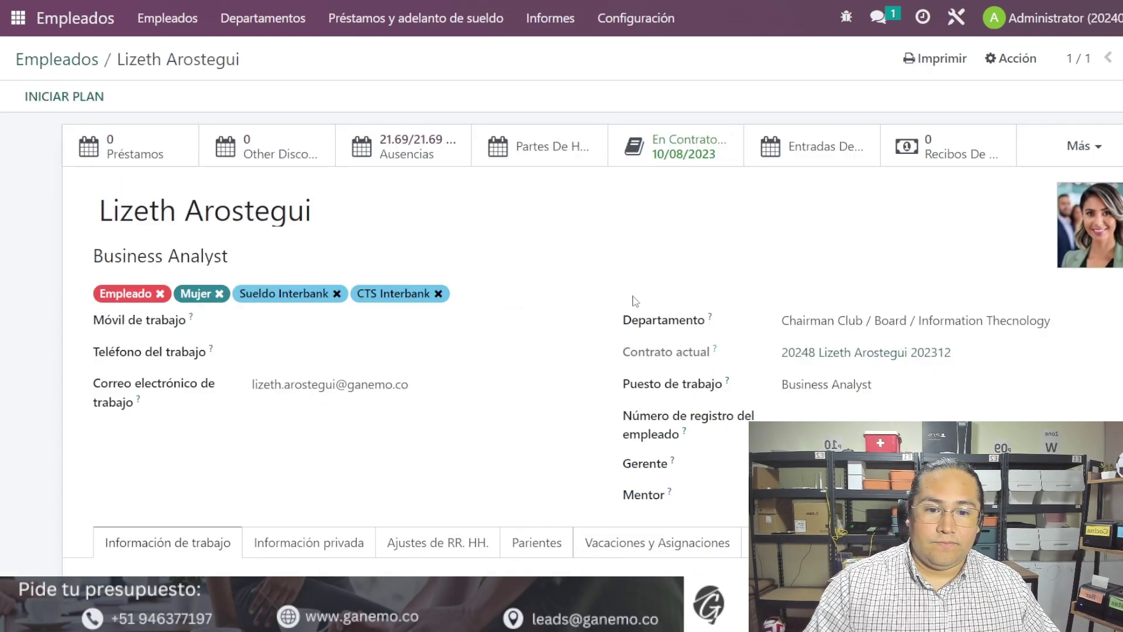
pyautogui.scroll(-5, 632, 299)
pyautogui.click(647, 233)
pyautogui.scroll(-3, 672, 351)
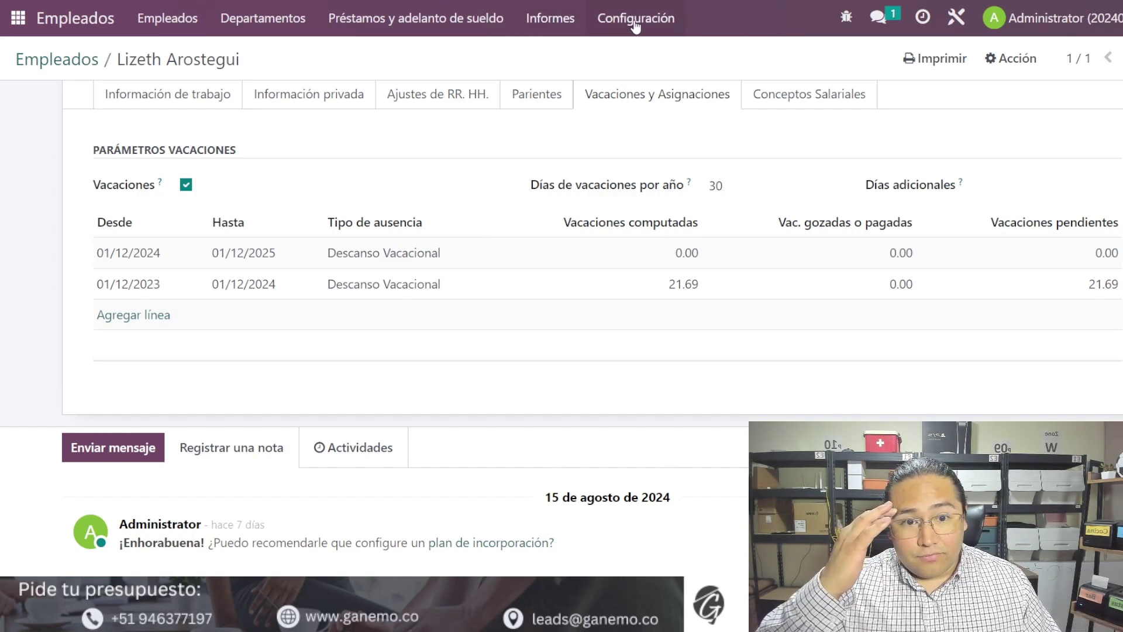
# Review the employee's regenerated Descanso Vacacional periods and check whose record they belong to.
pyautogui.moveTo(82, 201); pyautogui.dragTo(317, 355)
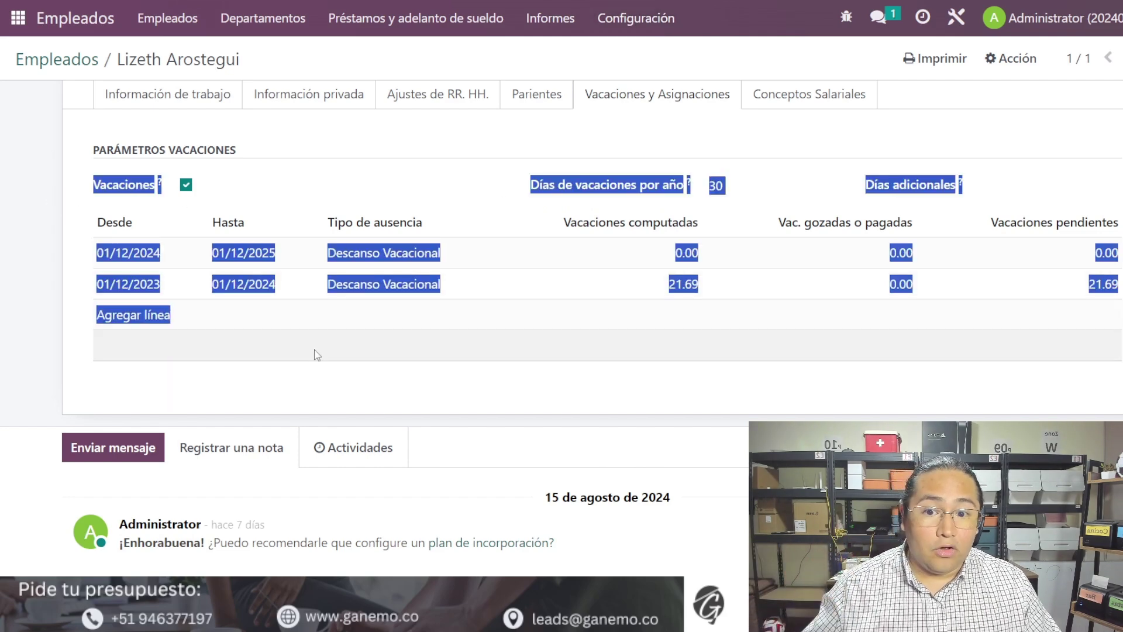
pyautogui.click(331, 380)
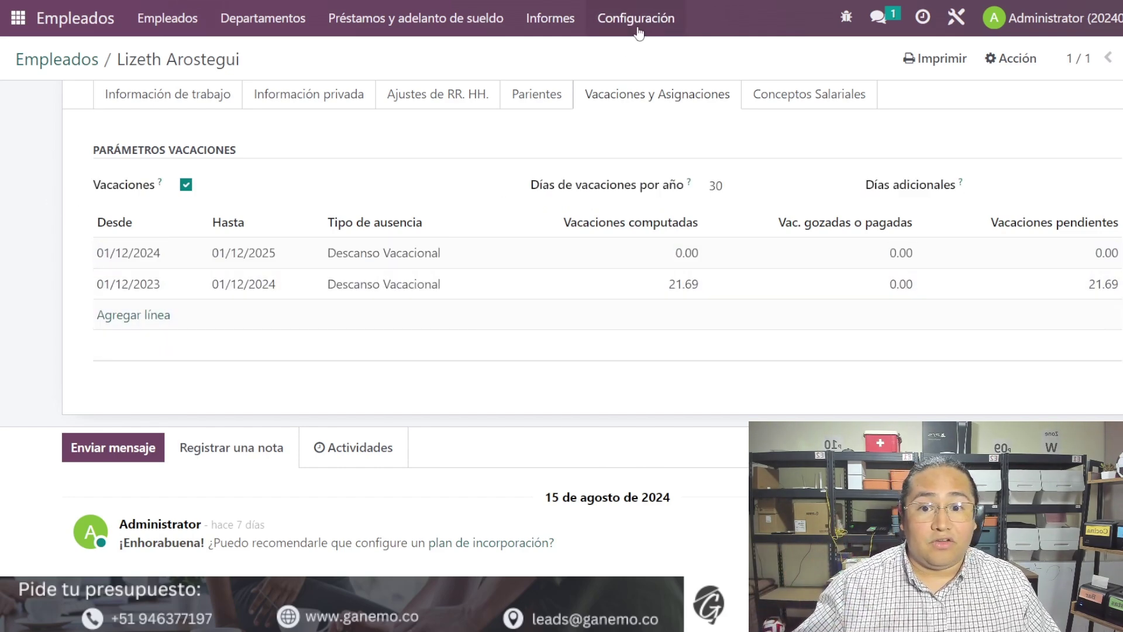
pyautogui.scroll(7, 364, 271)
pyautogui.moveTo(130, 59); pyautogui.dragTo(283, 85)
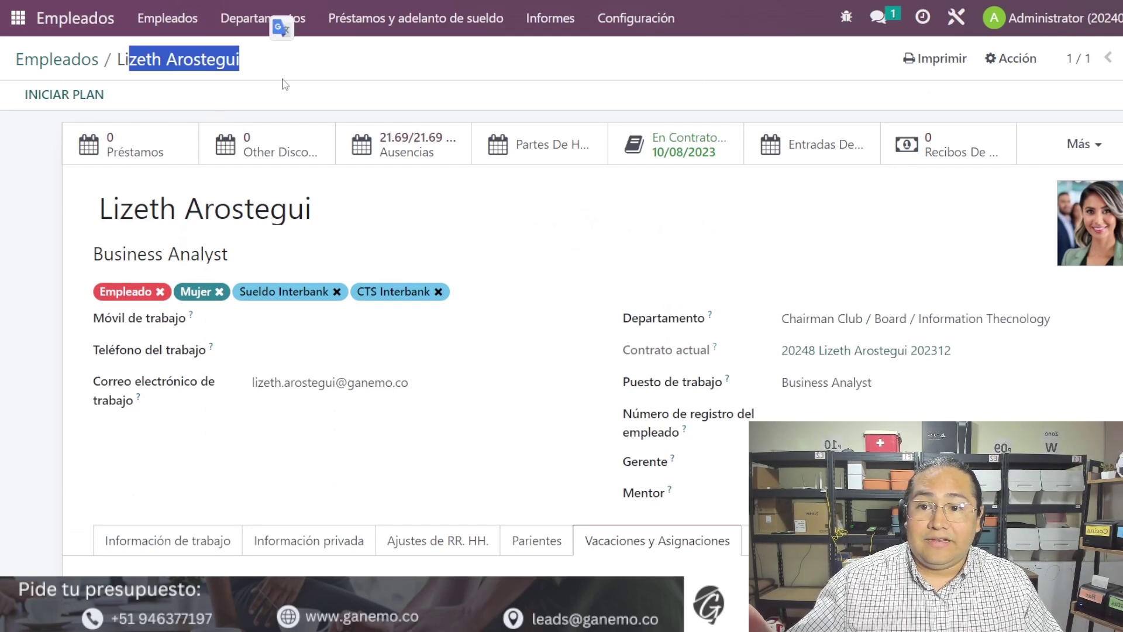
pyautogui.scroll(-7, 491, 391)
# Run the Generador de vacaciones again with Definir periodo enabled, covering 01/01/2023 to 31/12/2024.
pyautogui.click(640, 22)
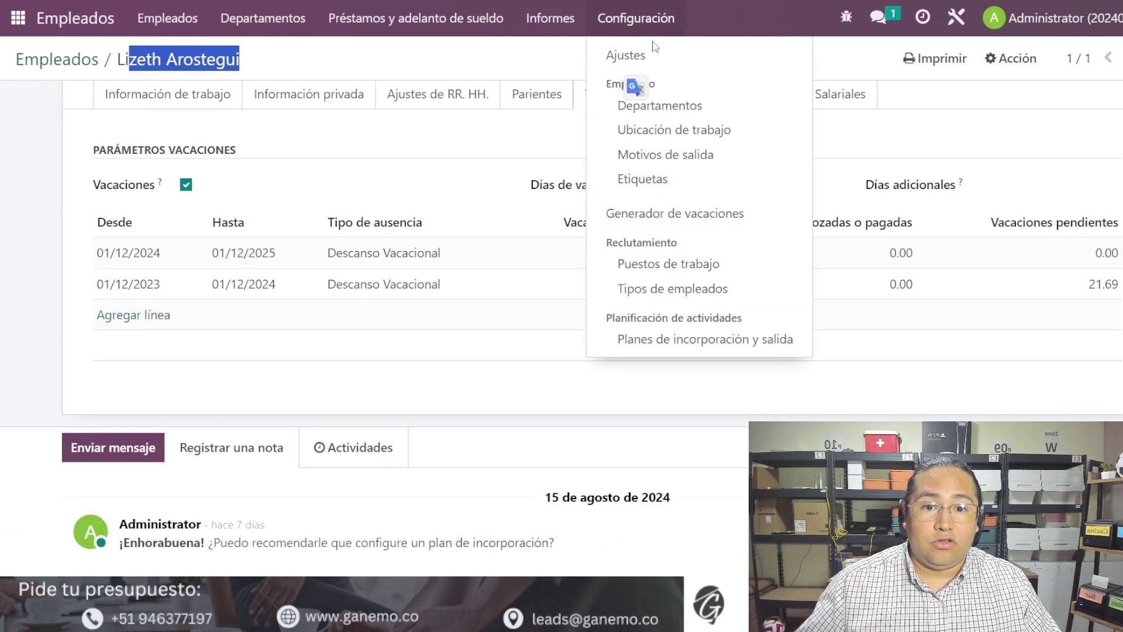
pyautogui.click(684, 213)
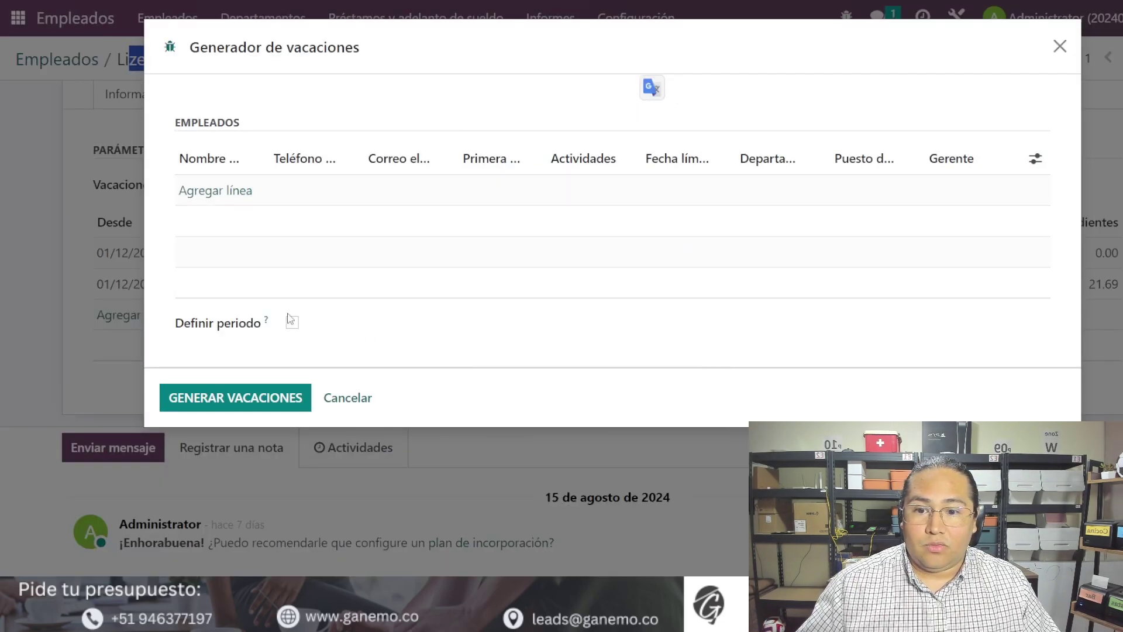
pyautogui.click(292, 321)
pyautogui.click(319, 358)
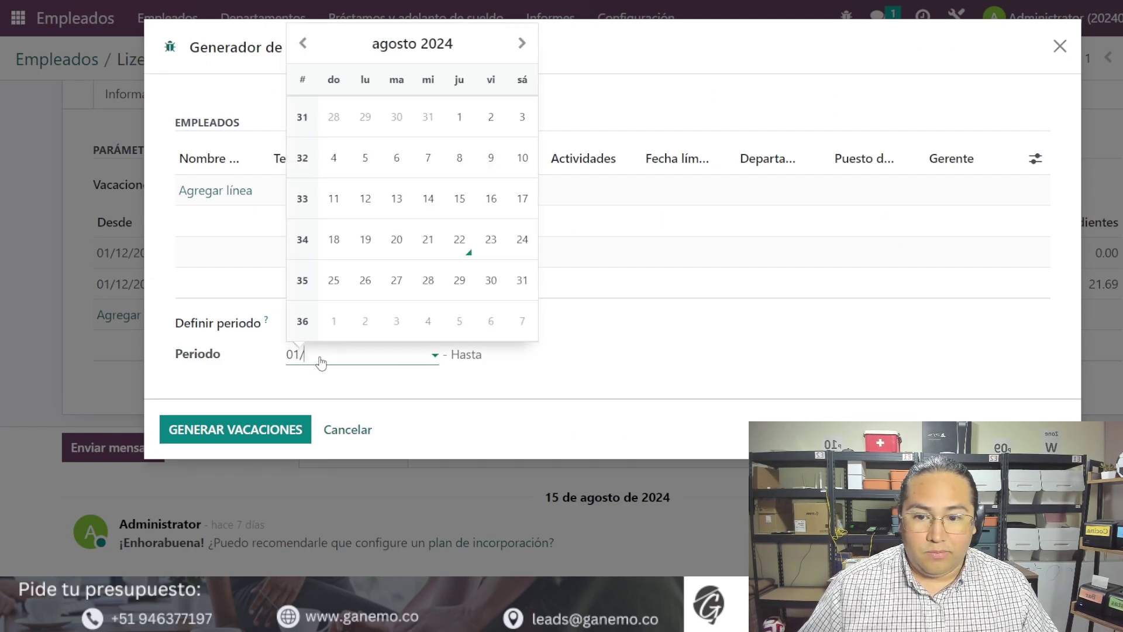
pyautogui.write('01/01/2023')
pyautogui.press('Tab')
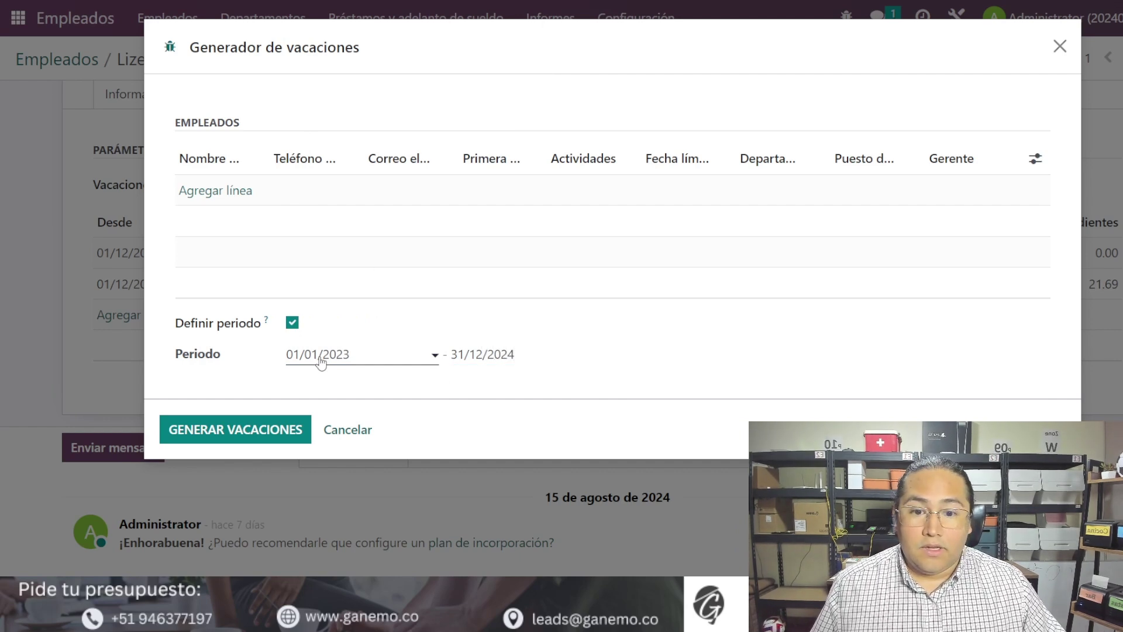
pyautogui.click(259, 424)
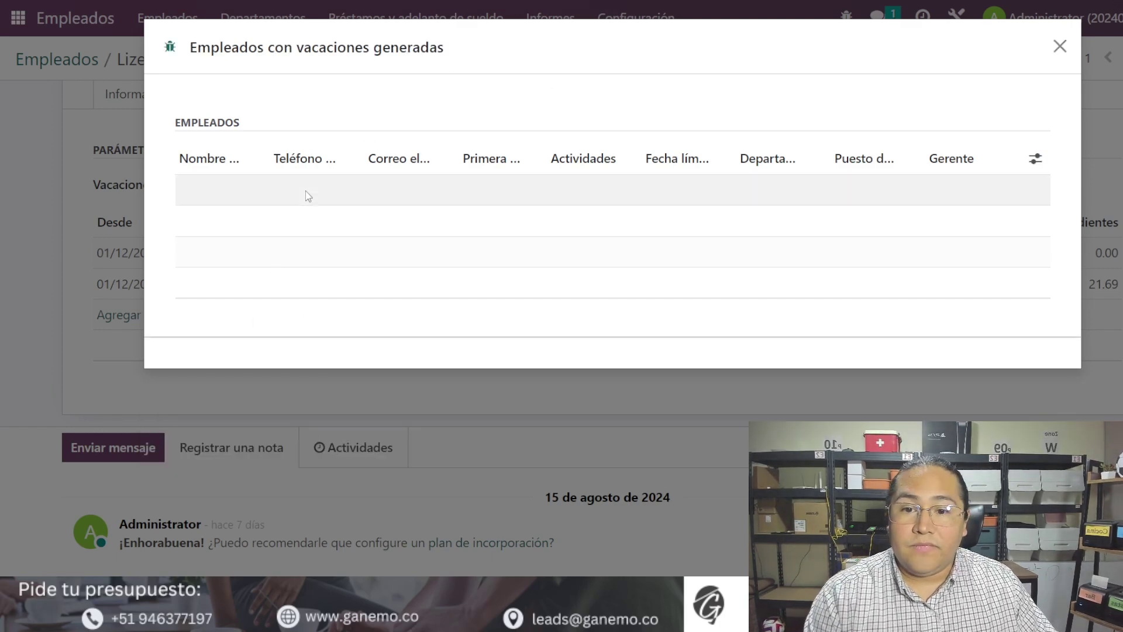
# Check the Empleados con vacaciones generadas results of the second run and close the dialog.
pyautogui.moveTo(212, 48); pyautogui.dragTo(574, 88)
pyautogui.click(574, 88)
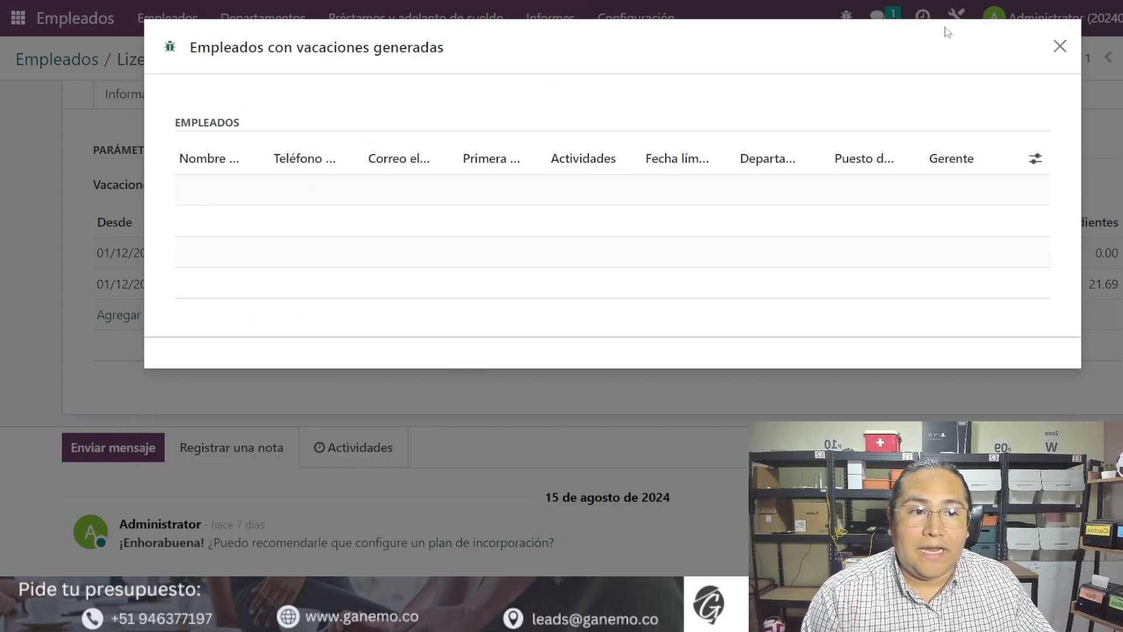
pyautogui.click(1060, 46)
# Return to the Empleados list, reopen the employee's record and check its vacation periods for duplicates.
pyautogui.click(78, 61)
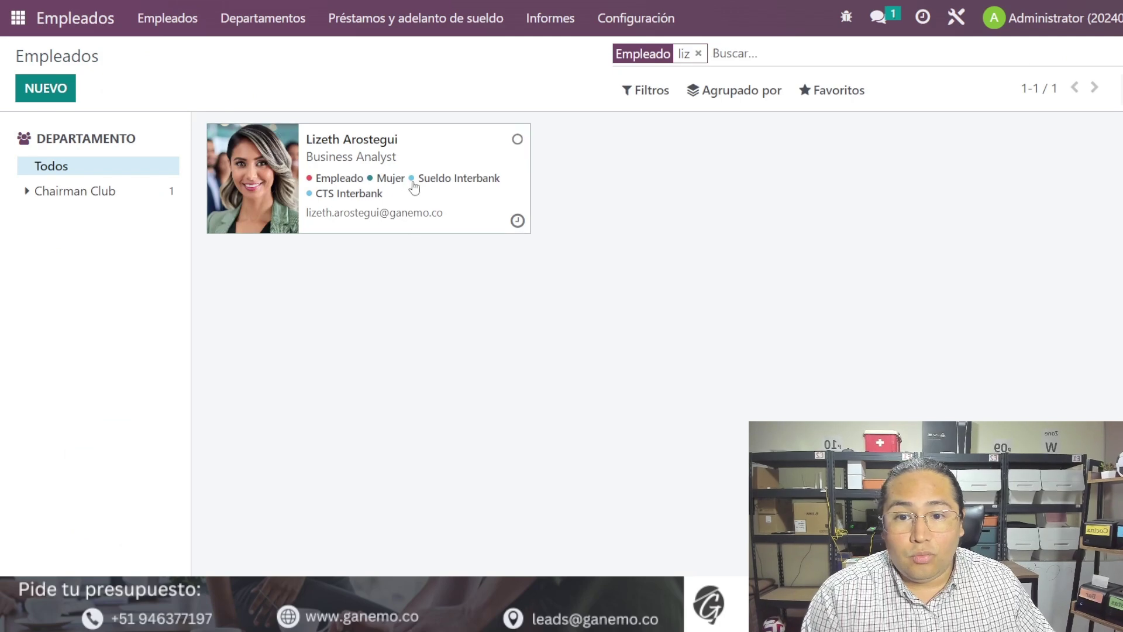
pyautogui.click(414, 185)
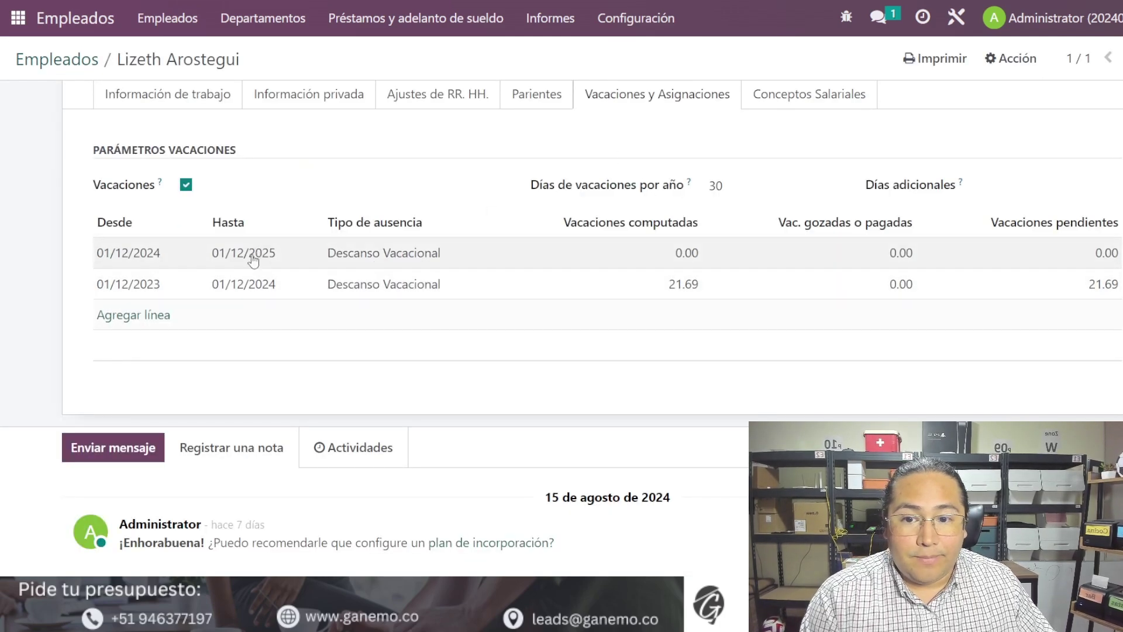
pyautogui.scroll(7, 375, 323)
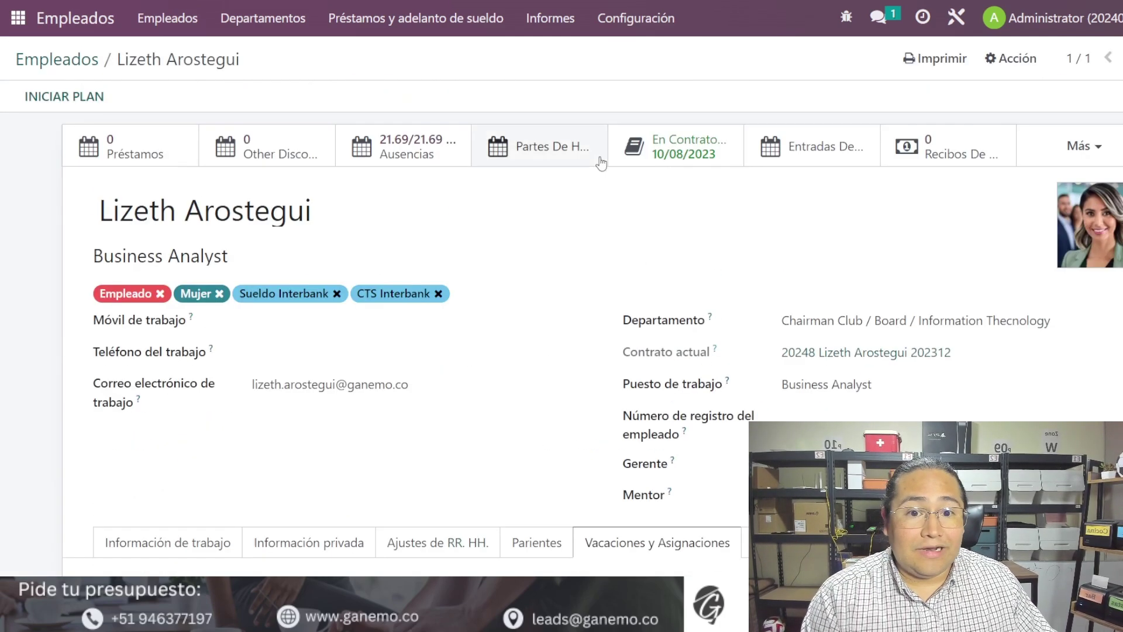
pyautogui.scroll(-5, 136, 439)
pyautogui.moveTo(74, 364); pyautogui.dragTo(301, 468)
pyautogui.click(322, 530)
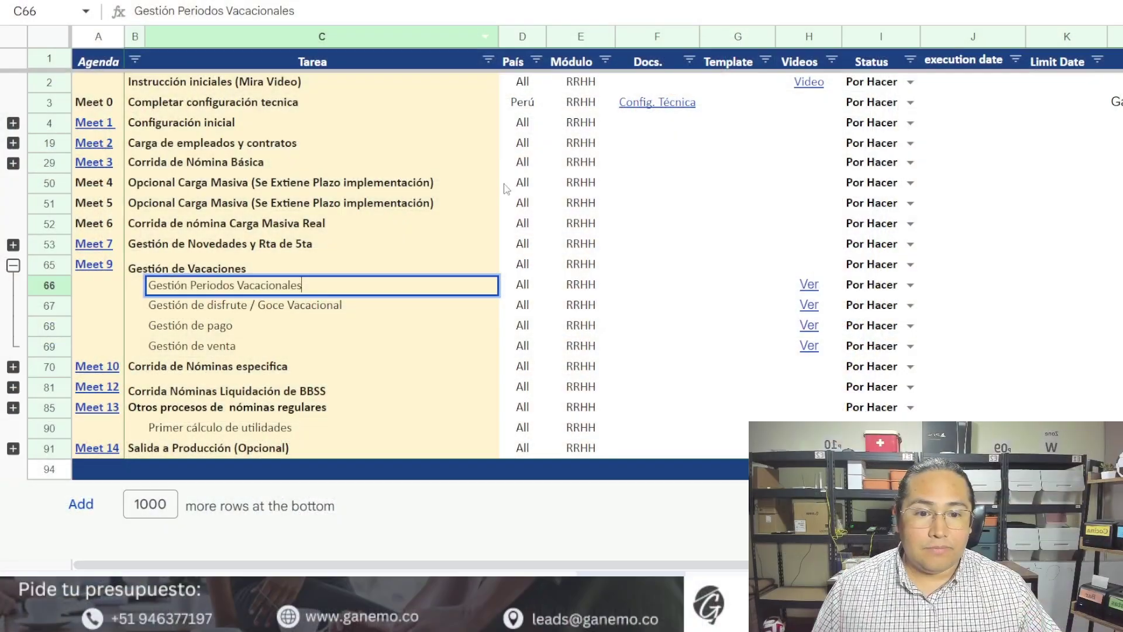
# Switch to the Google Sheets task plan and highlight the Gestión de disfrute / Goce Vacacional row and the Gestión Periodos Vacacionales row.
pyautogui.click(187, 312)
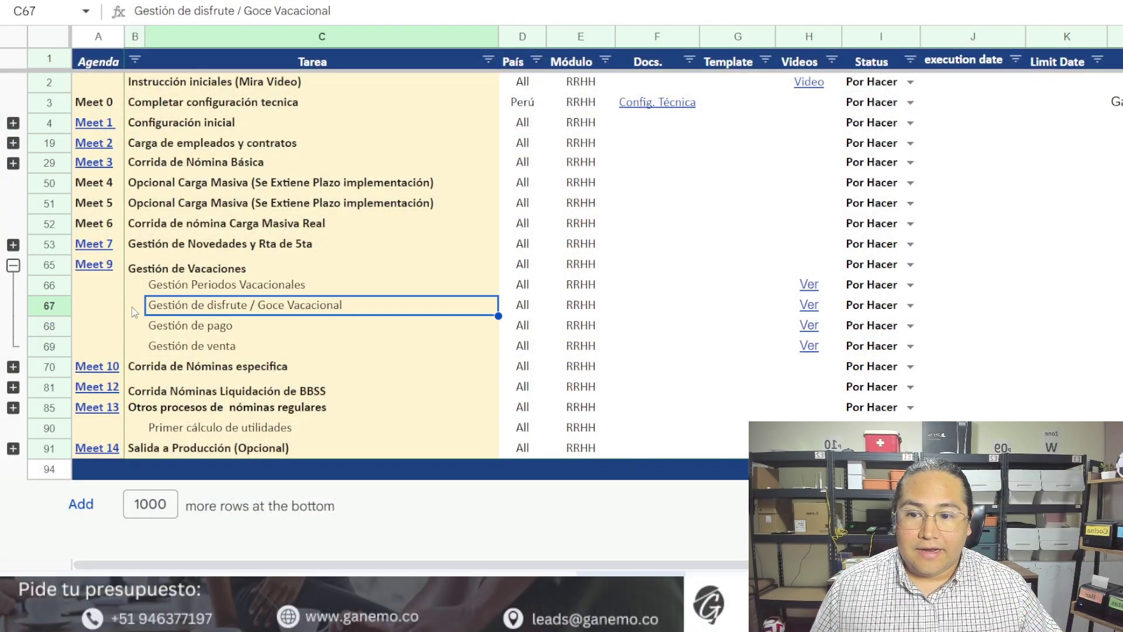
pyautogui.click(50, 305)
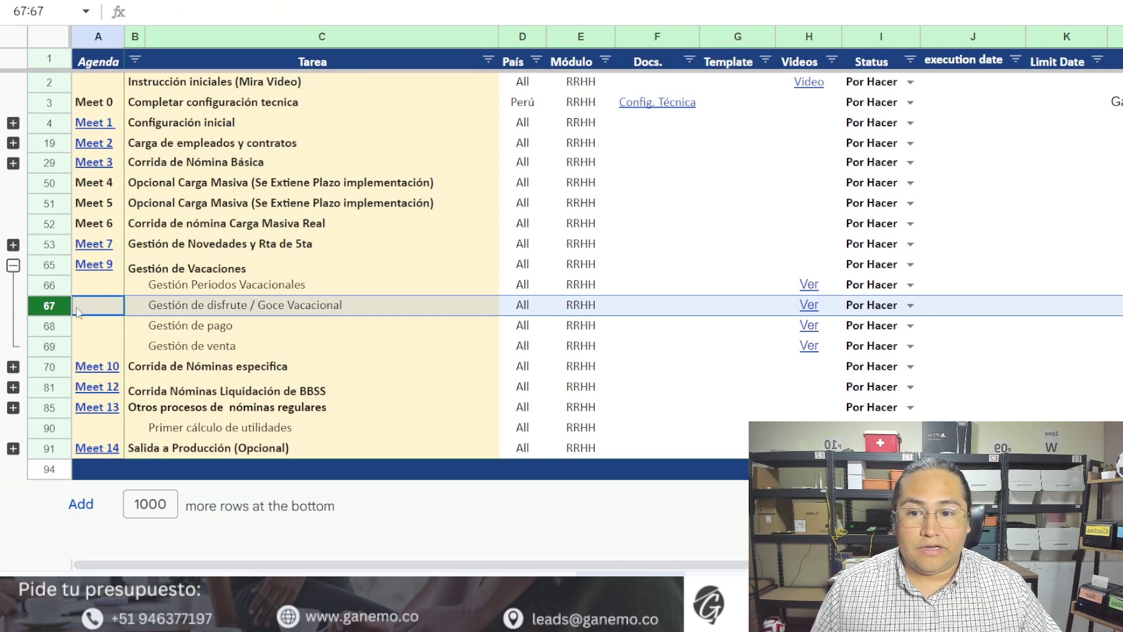
pyautogui.click(61, 286)
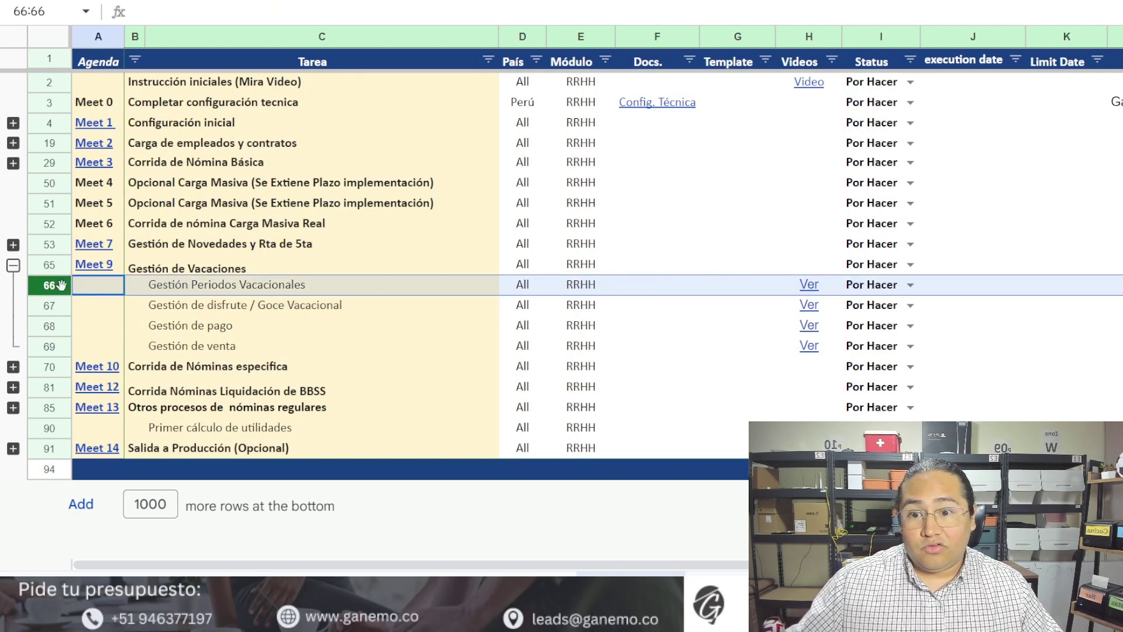